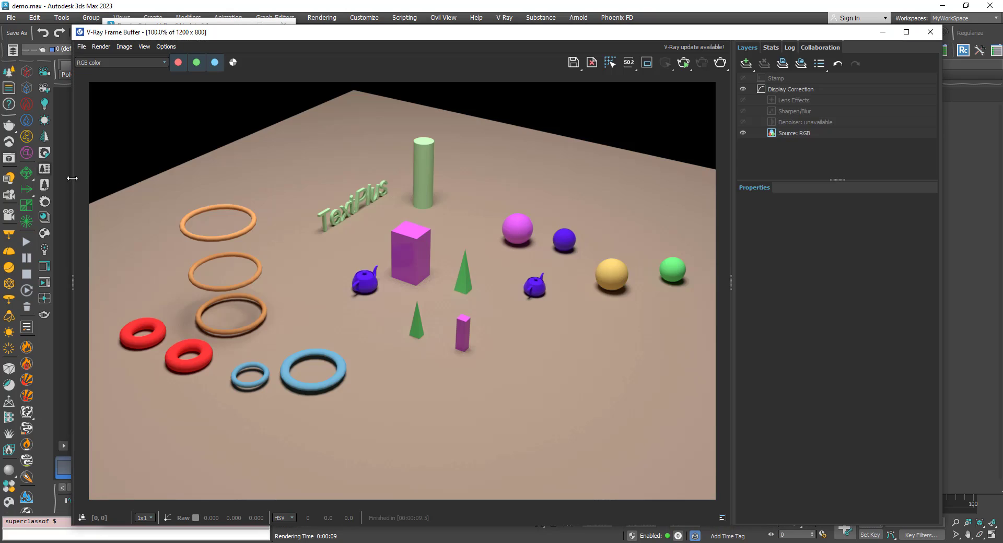
Examine the correction layer types available in the V-Ray Frame Buffer and close the frame buffer window.
drag(538, 39, 509, 33)
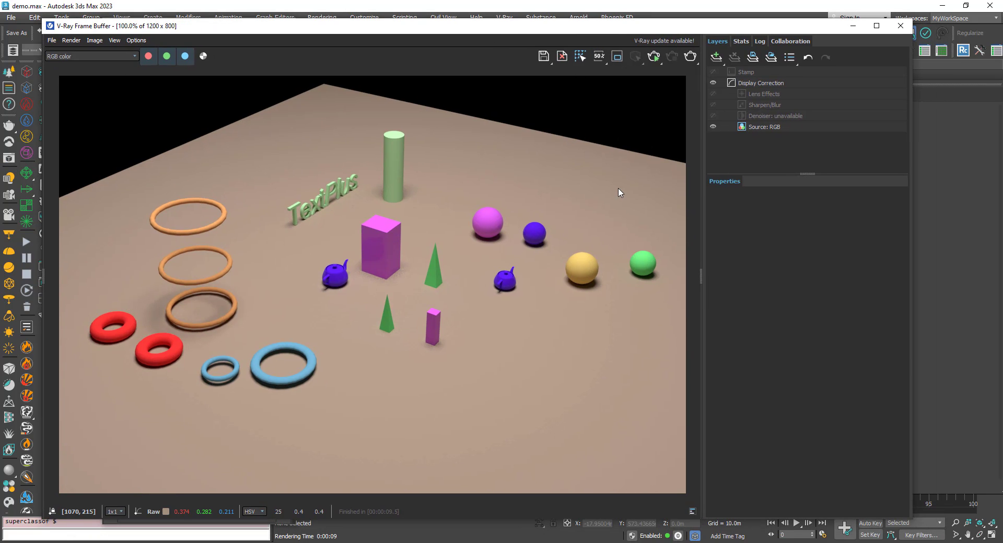
click(717, 56)
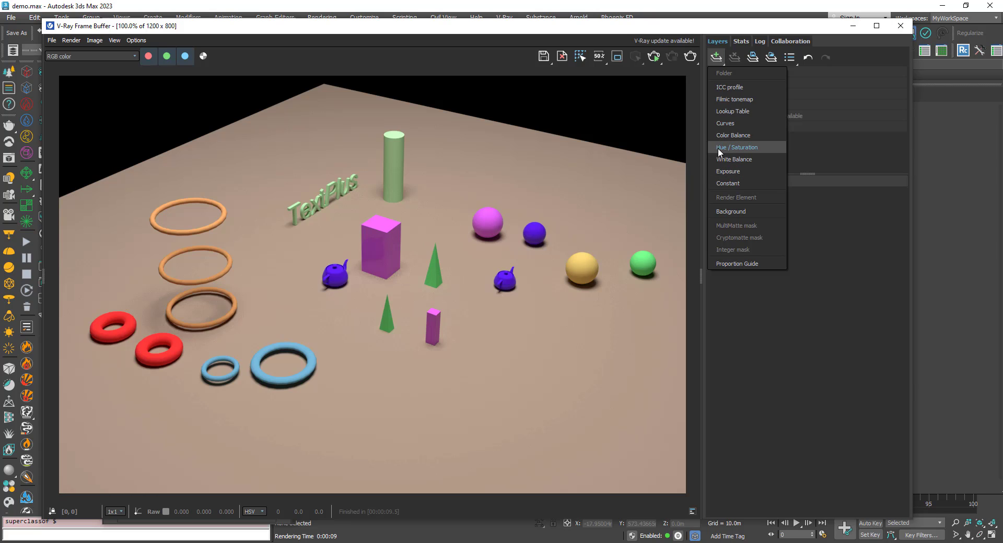
click(500, 94)
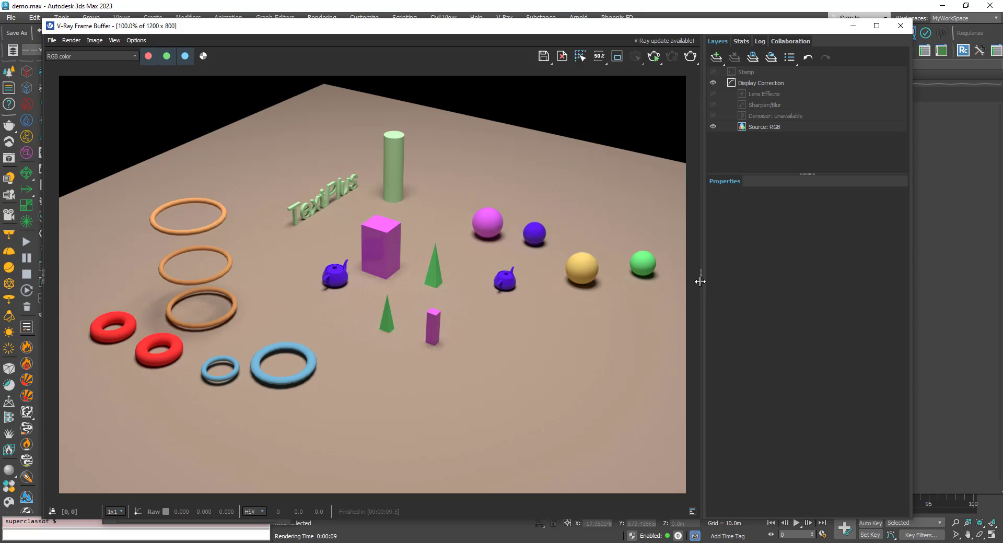
click(894, 29)
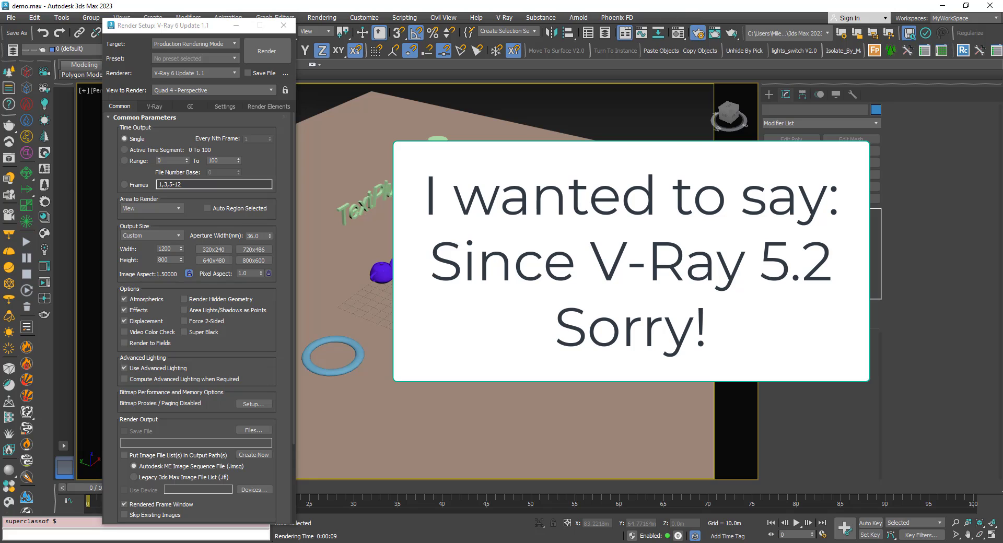
Check the image sampler type in the V-Ray render settings.
click(154, 107)
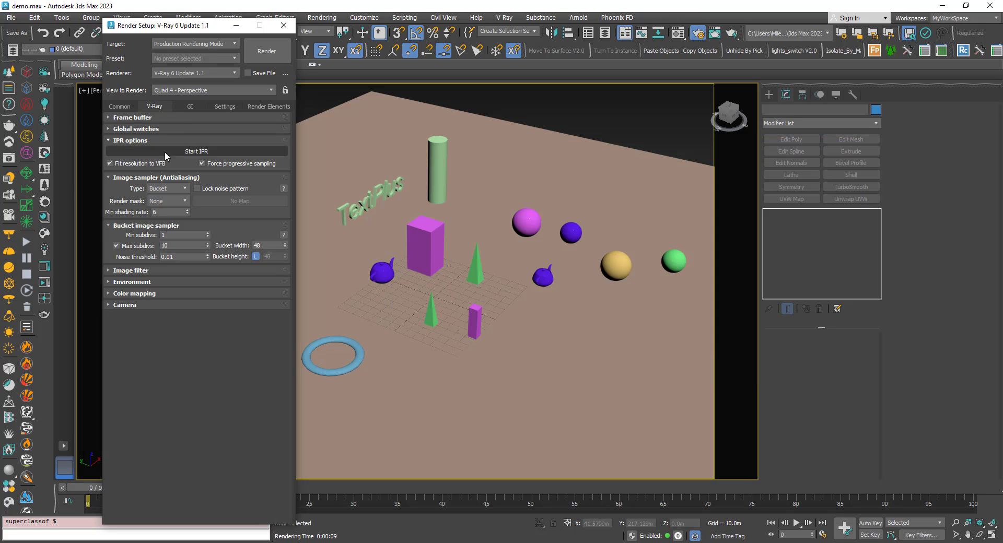
click(177, 189)
click(171, 191)
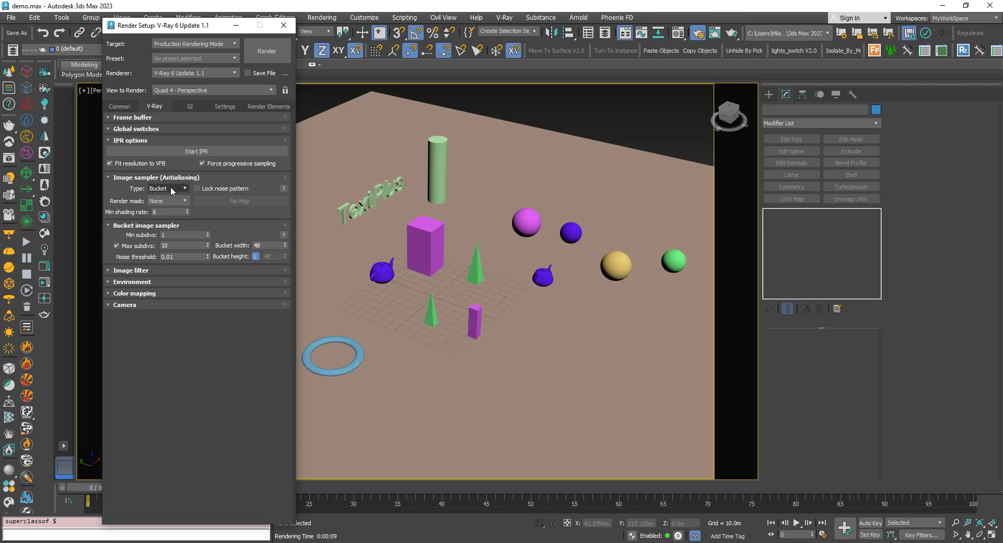
click(172, 191)
click(165, 191)
Add a VRayCryptomatte render element to the render setup.
click(259, 106)
click(132, 141)
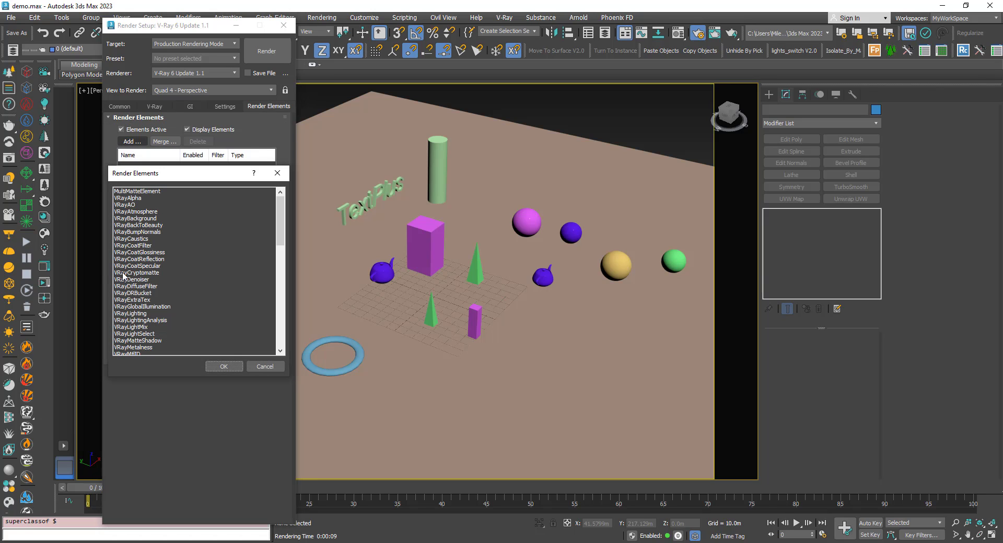
double_click(144, 272)
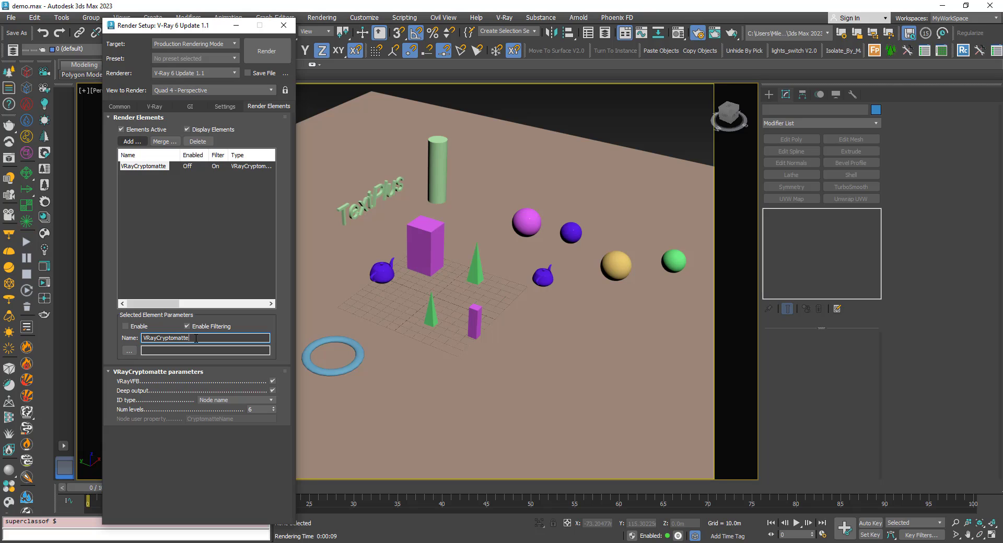
Rename the Cryptomatte render element as VRayCryptomatte_ObjectNames, keeping Node name as its ID type.
text(_ObjectNames)
click(155, 221)
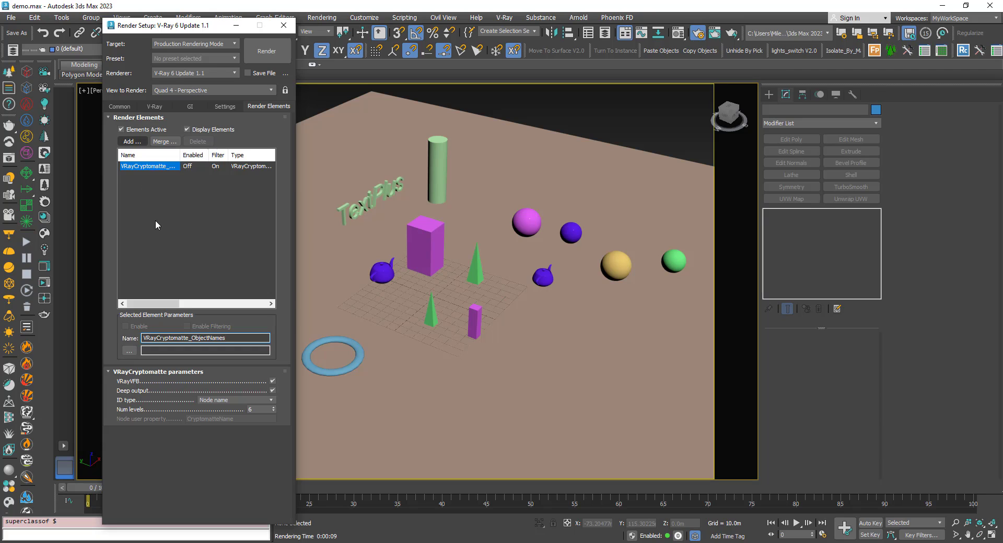
click(149, 167)
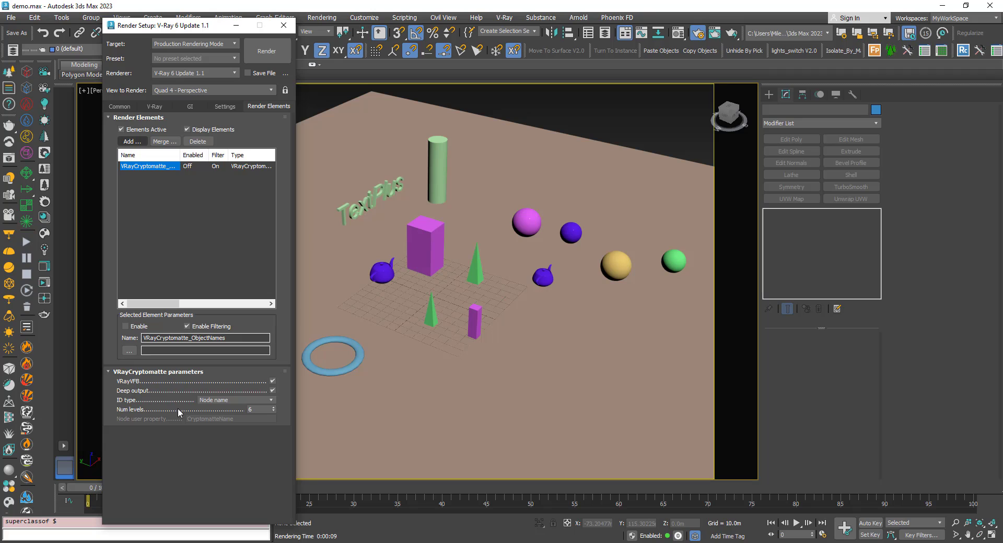
click(143, 240)
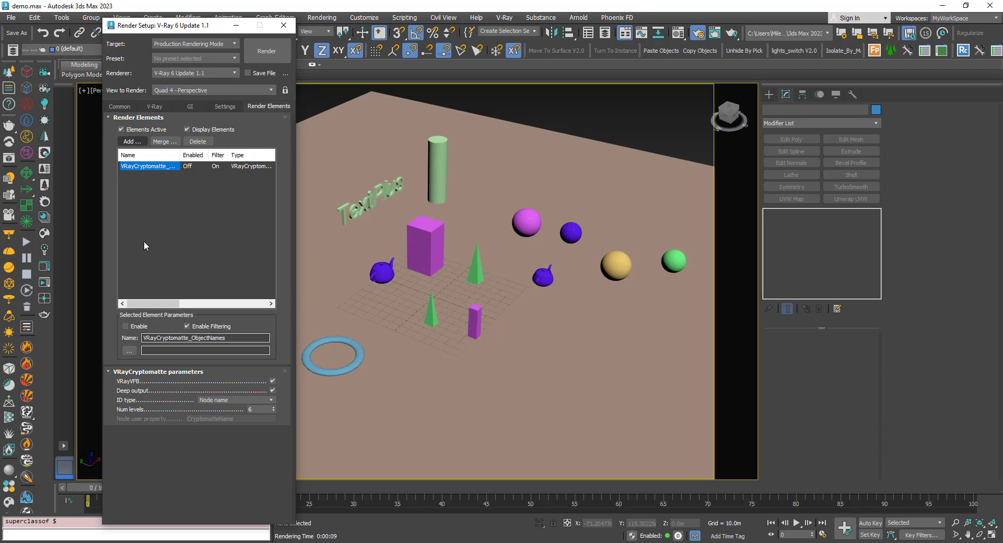
click(139, 167)
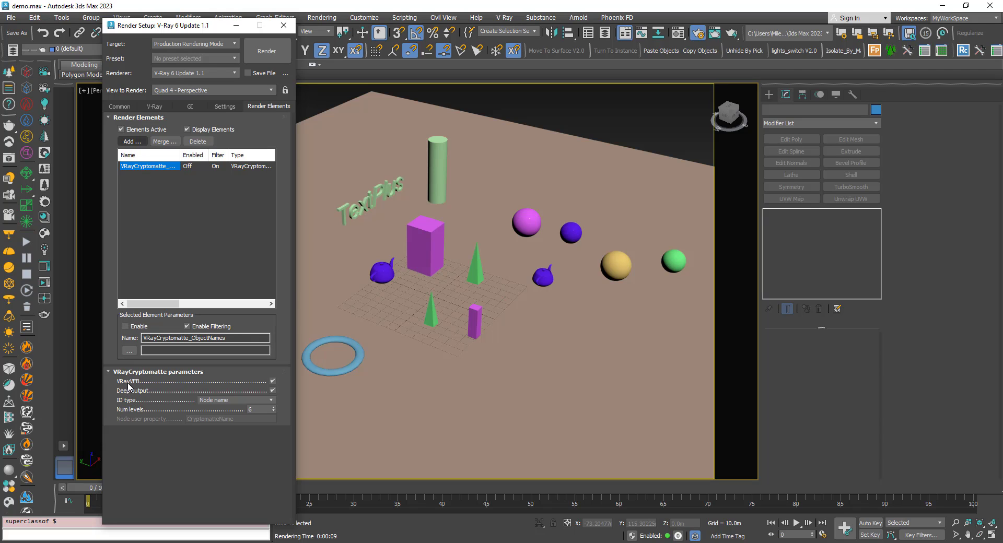
Render the scene with the Cryptomatte element and add a Hue / Saturation layer in the frame buffer.
click(272, 390)
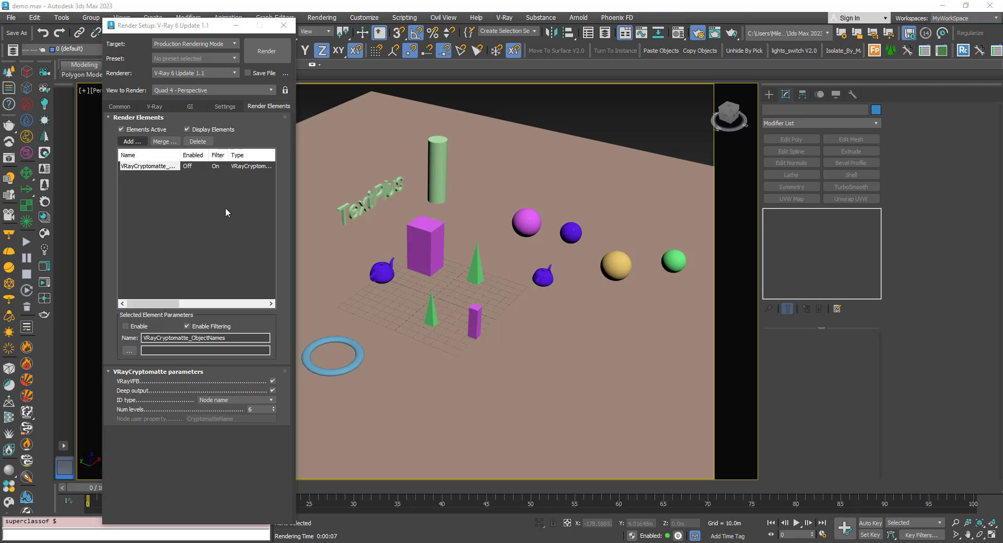
click(266, 52)
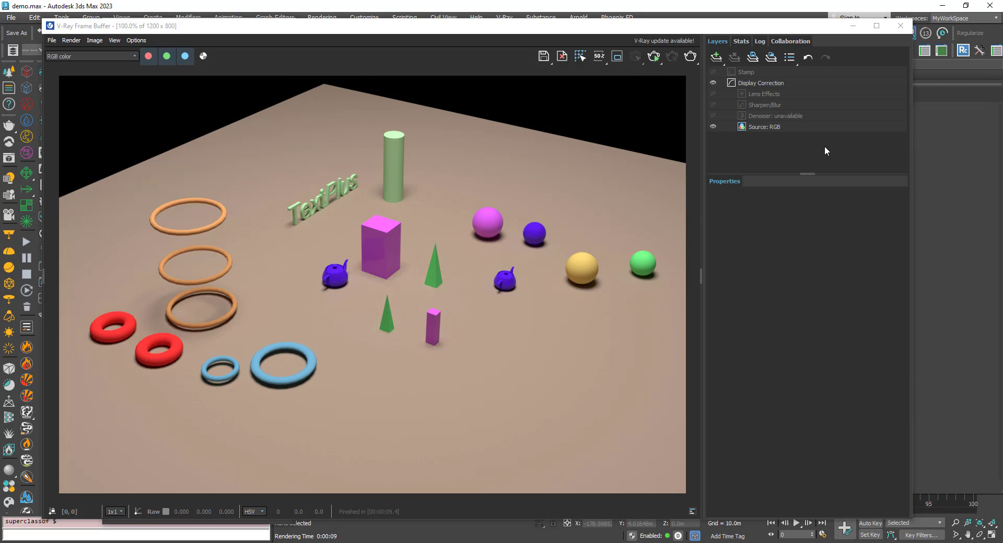
click(716, 60)
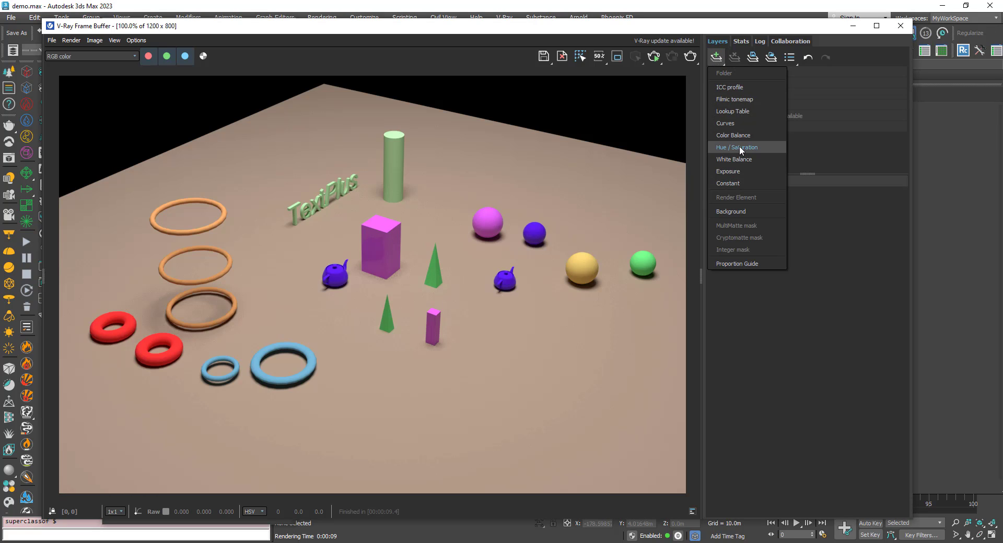
click(714, 150)
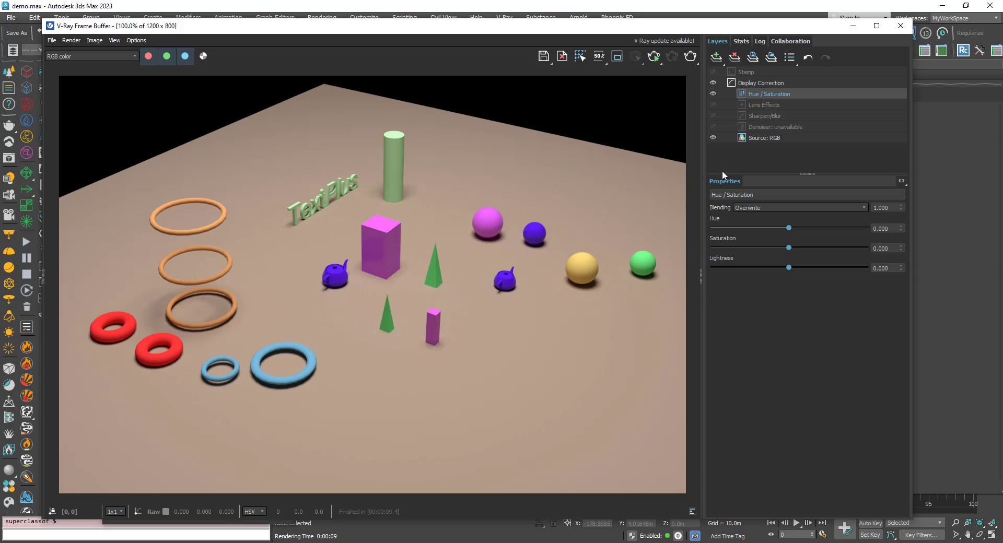
Try saturation values of -1 and about -0.215 on the whole render, then reset the Hue / Saturation layer.
drag(788, 248, 699, 242)
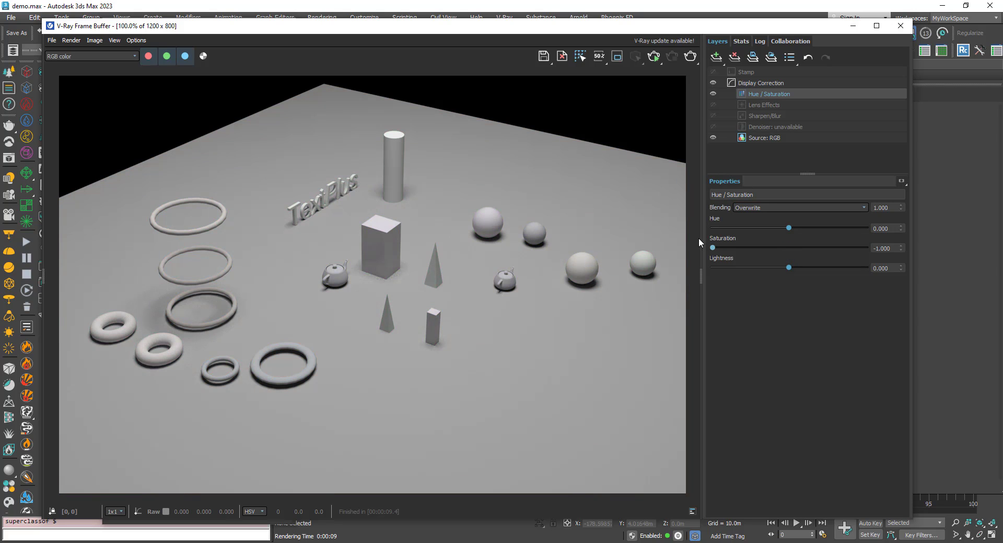
click(773, 247)
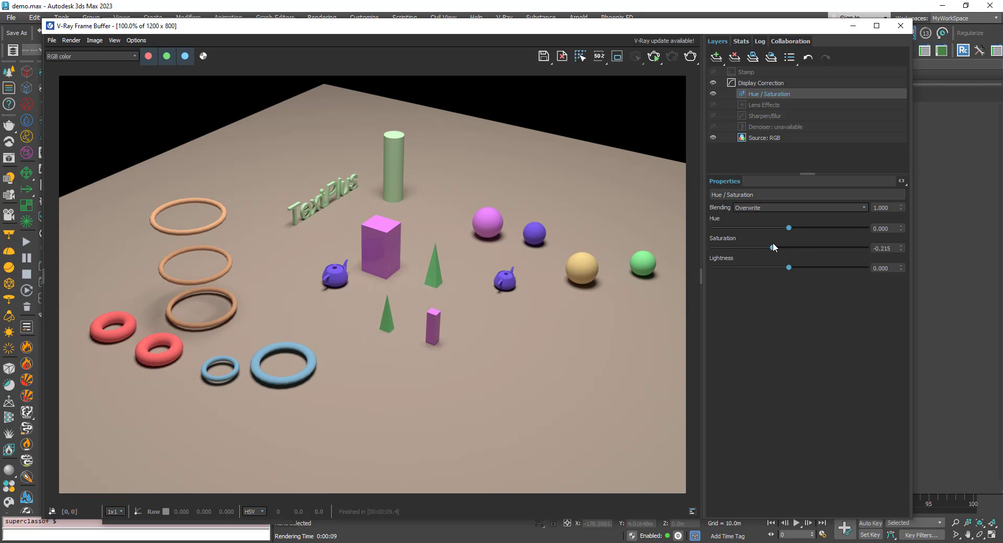
right_click(770, 95)
click(773, 96)
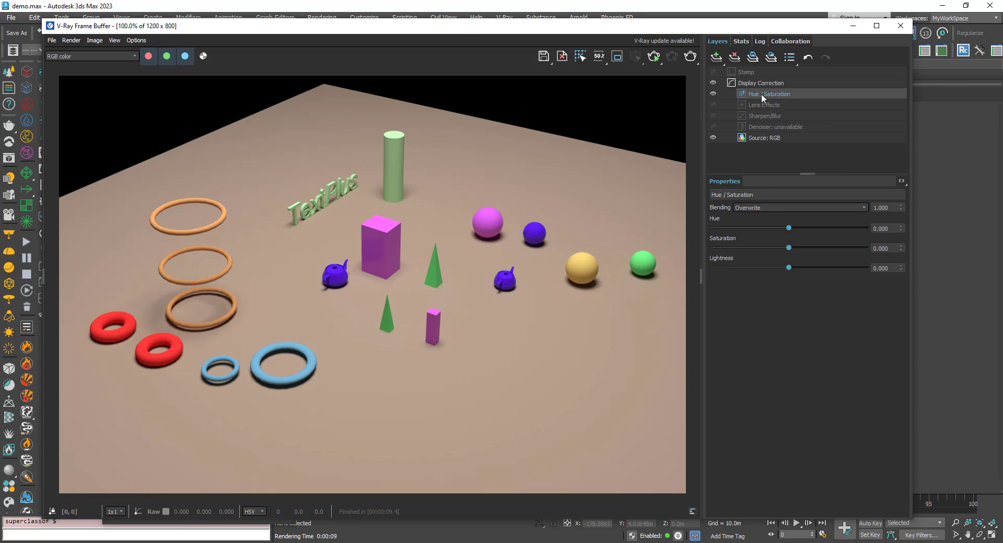
Add a Cryptomatte mask to the Hue / Saturation layer.
right_click(761, 94)
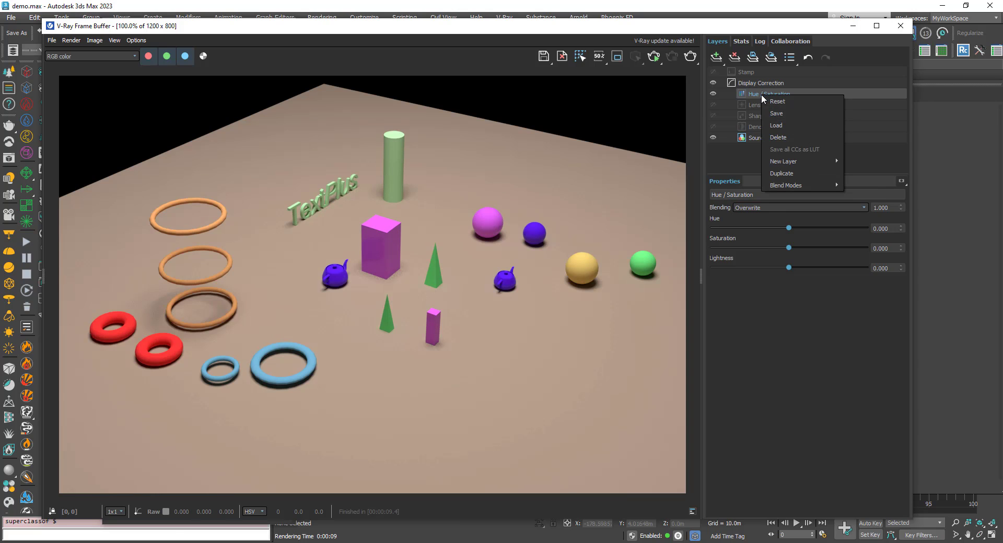
mouse_move(807, 161)
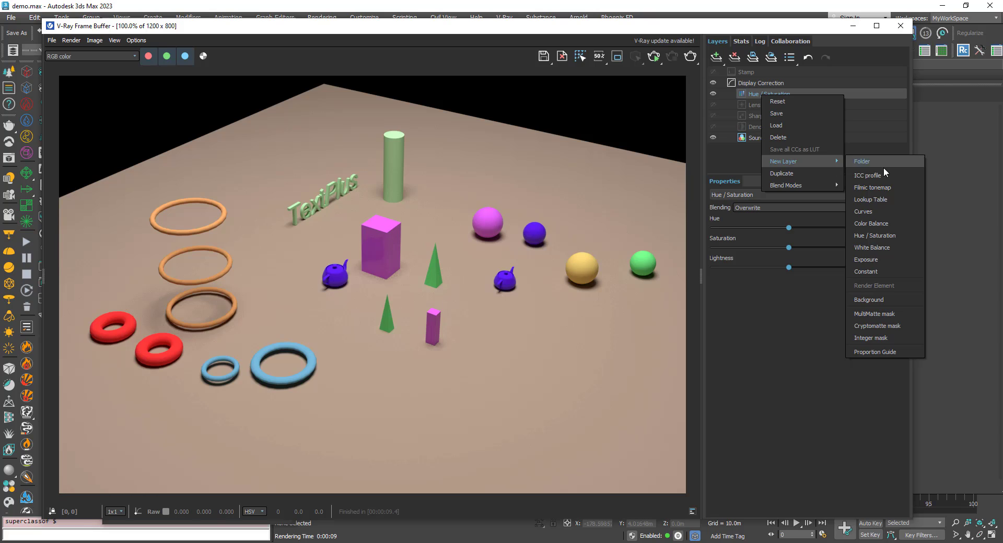
click(878, 326)
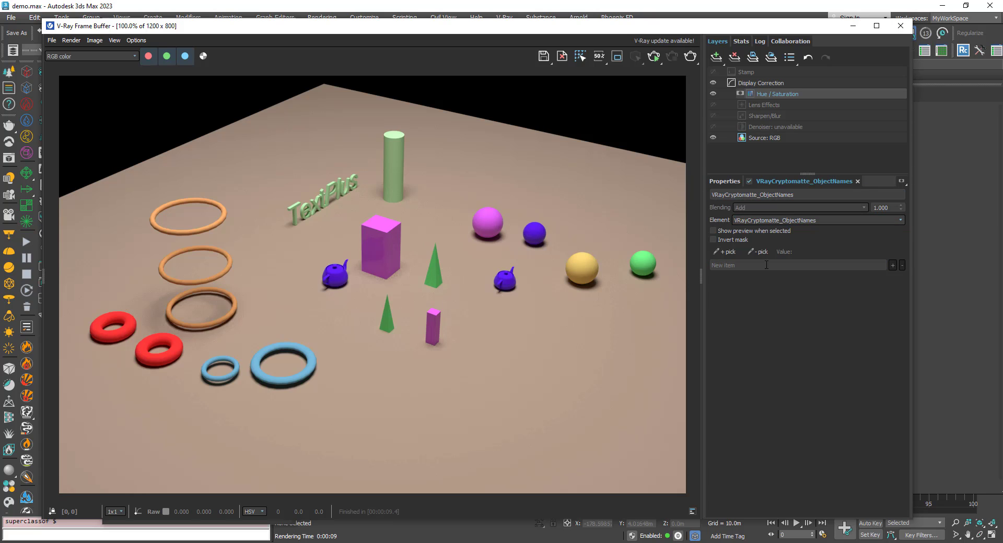
Pick the pink sphere and the yellow sphere in the render as the Cryptomatte mask's objects.
click(726, 252)
drag(415, 26, 426, 37)
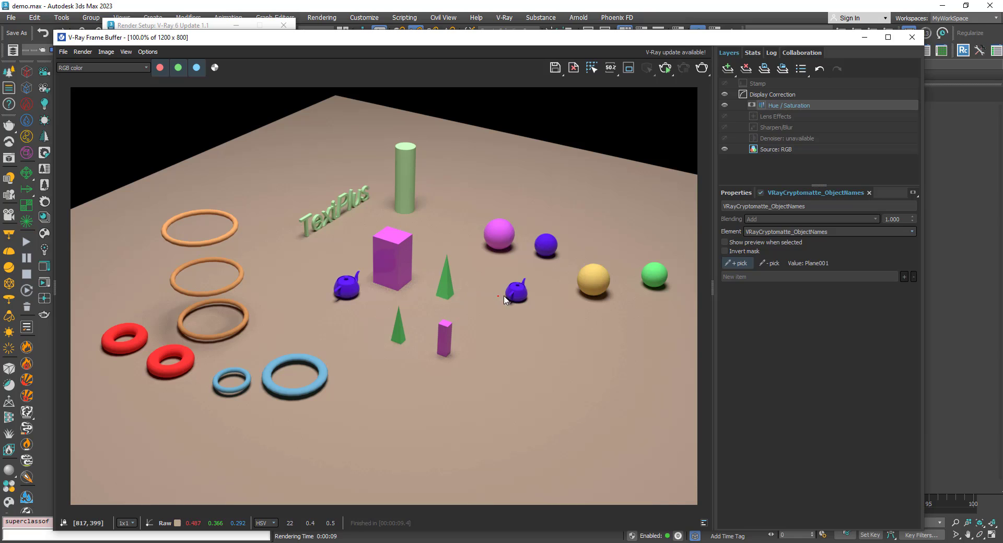
click(499, 237)
click(600, 285)
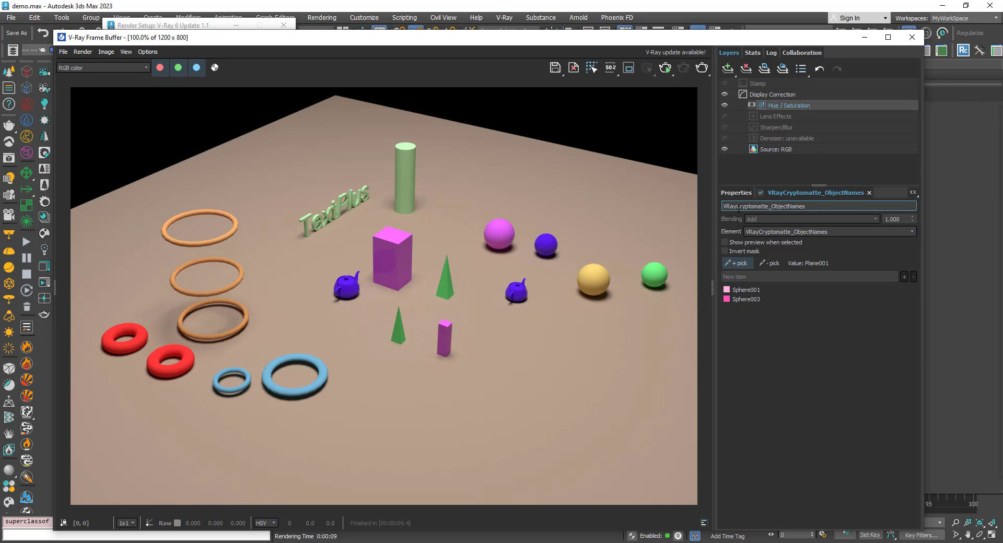
Set the masked Hue / Saturation layer's saturation to -1 and inspect the two spheres up close.
click(730, 193)
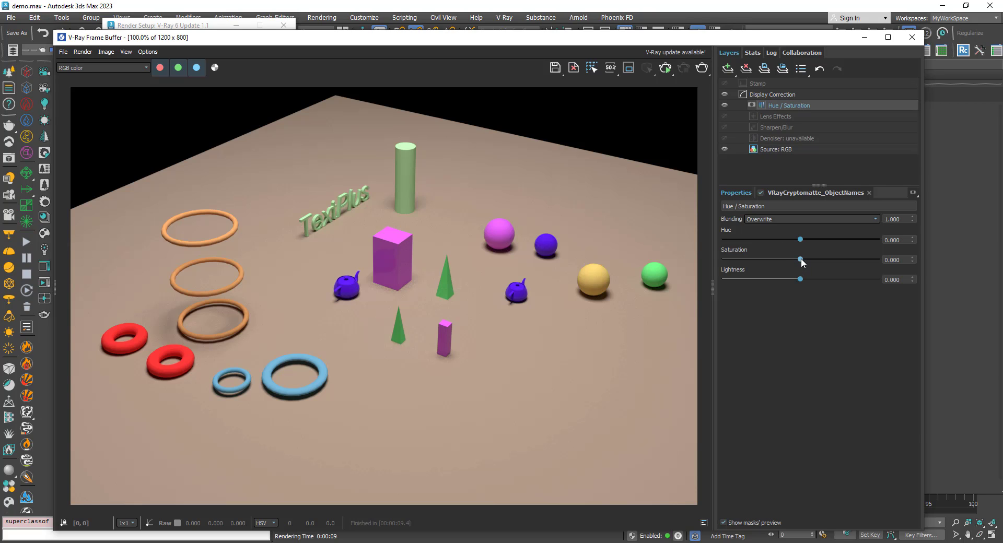
drag(801, 260, 737, 257)
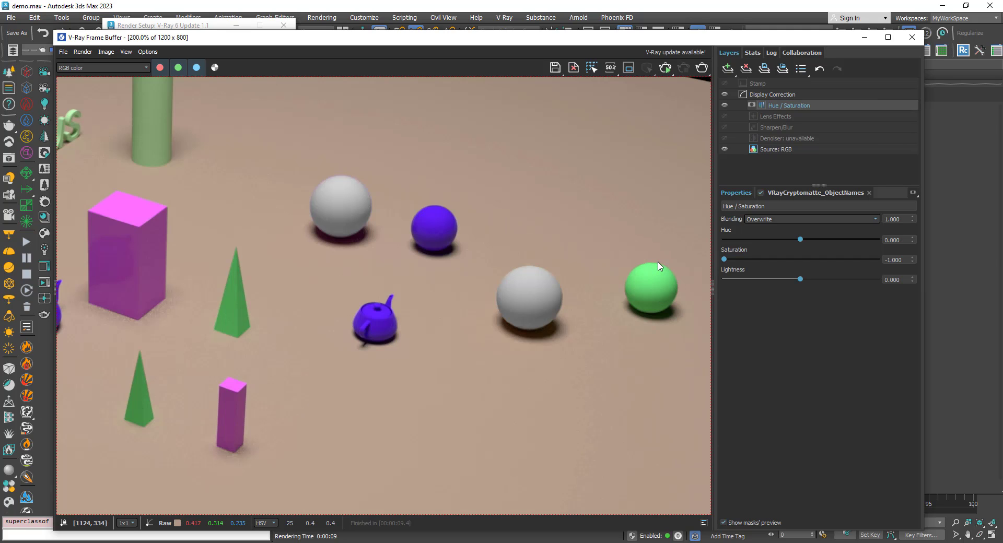
scroll(658, 264, up, 1)
scroll(555, 284, down, 1)
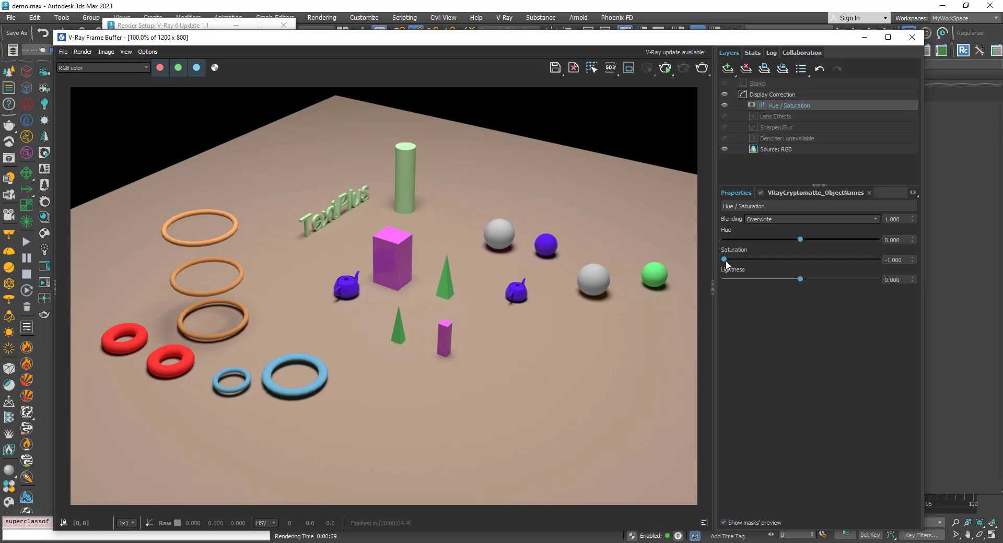
Adjust the masked layer's hue to about 1.843 and its saturation to about -0.768.
mouse_move(726, 260)
mouse_down()
mouse_move(860, 260)
mouse_move(709, 255)
mouse_move(857, 257)
mouse_move(712, 256)
mouse_move(744, 260)
mouse_up()
scroll(618, 262, up, 1)
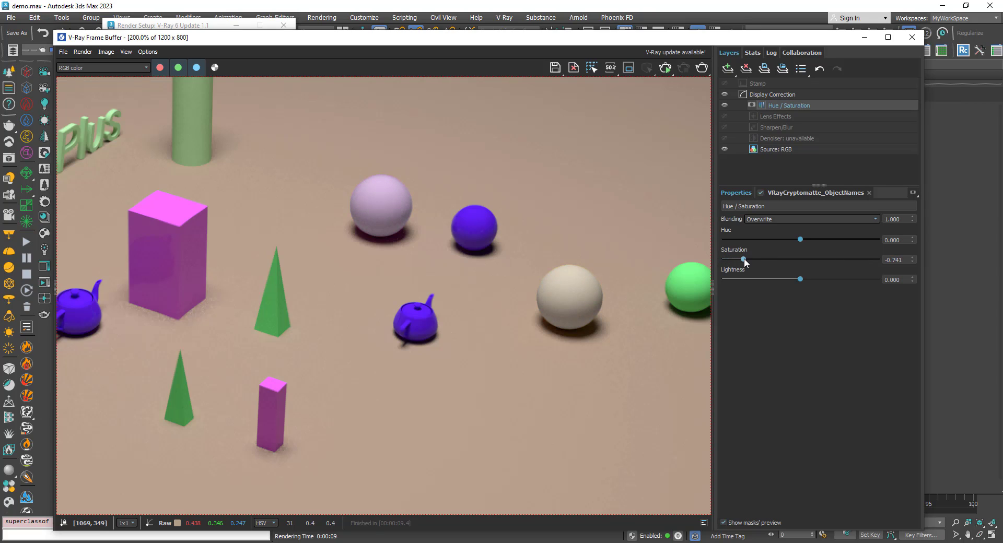
drag(798, 239, 753, 259)
double_click(484, 320)
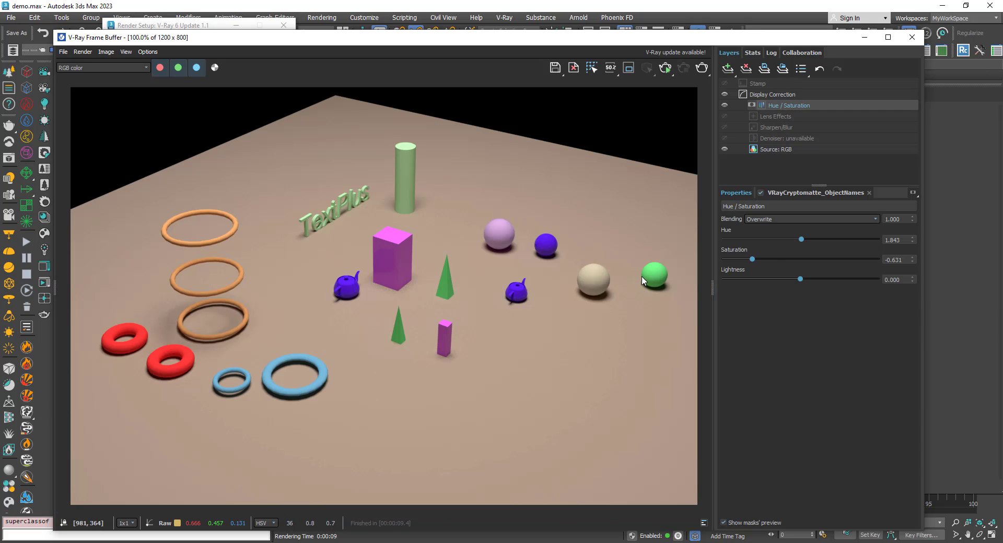
drag(753, 259, 742, 258)
Add the tall light green cylinder to the Cryptomatte mask by picking it in the render.
click(799, 193)
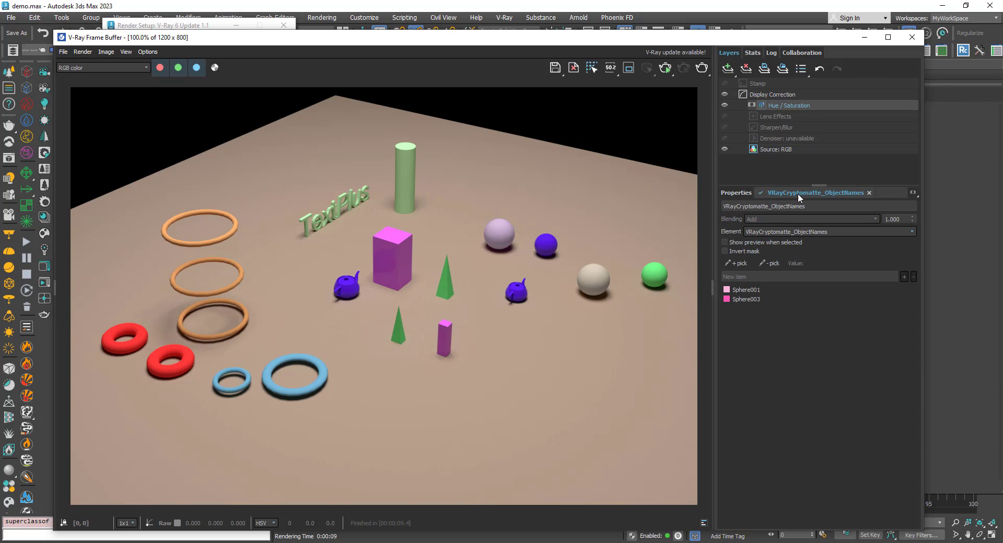
click(739, 263)
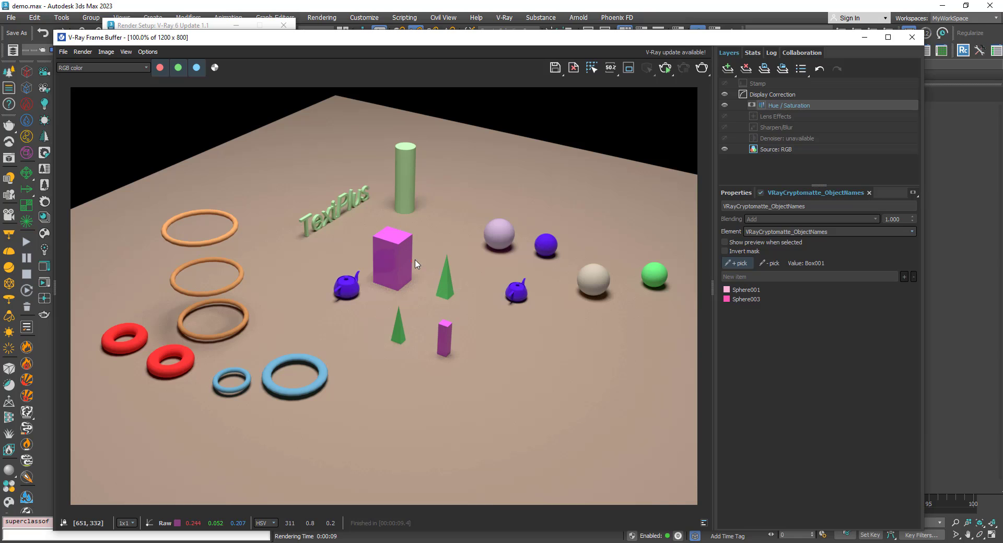
click(410, 167)
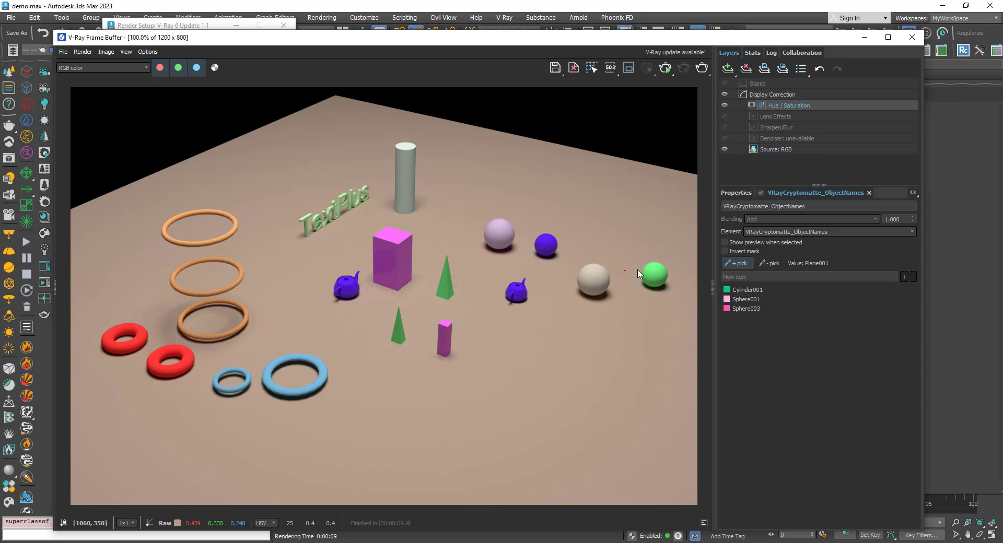
Set the masked layer's saturation to about -0.775 and return to the Cryptomatte mask's settings.
click(737, 193)
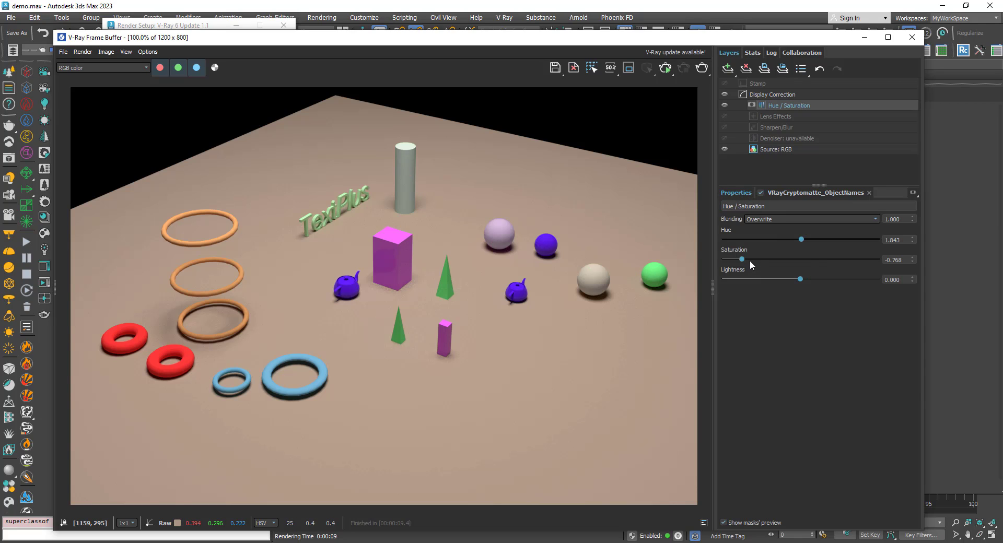
mouse_move(741, 260)
mouse_down()
mouse_move(796, 259)
mouse_move(732, 259)
mouse_move(791, 258)
mouse_move(742, 259)
mouse_up()
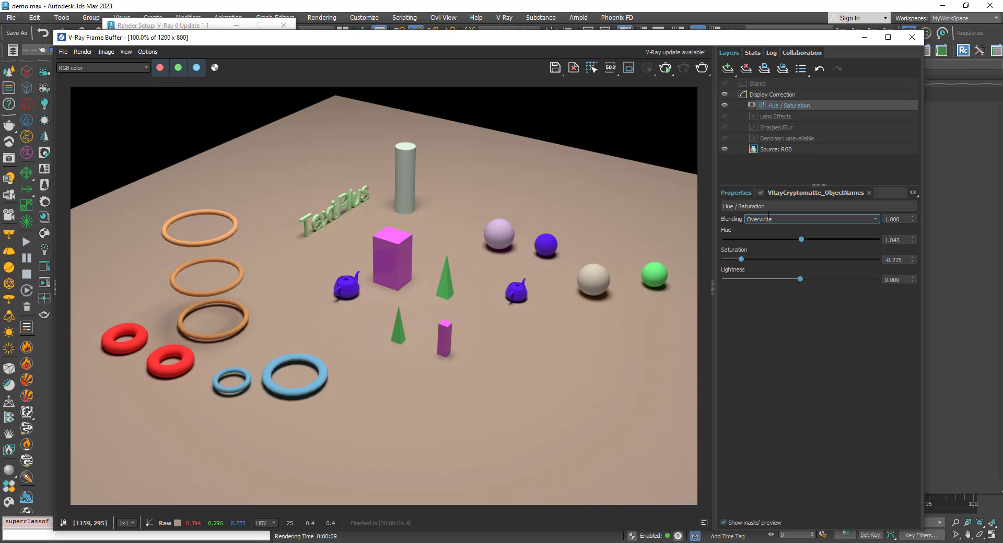
click(786, 194)
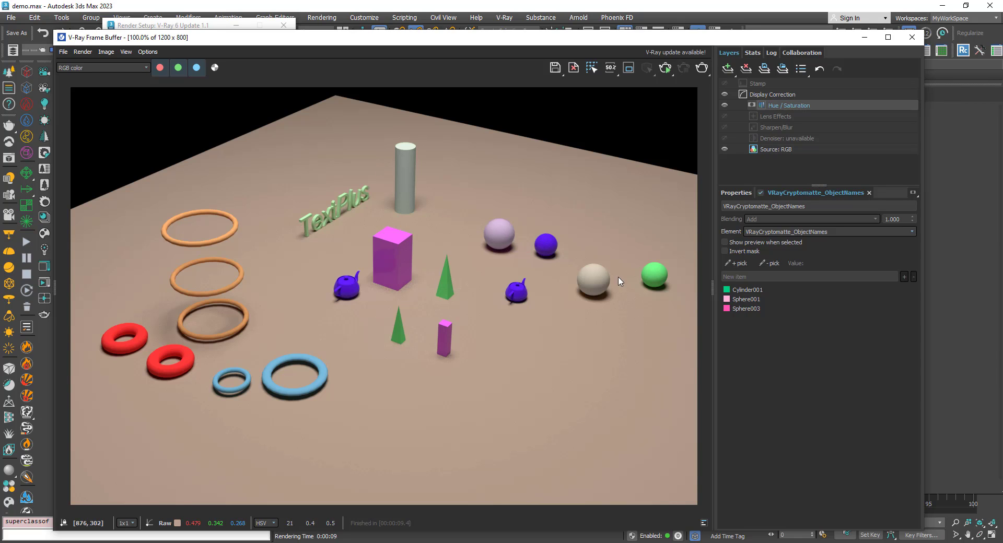
Remove the pink sphere from the Cryptomatte mask by picking it in the render, and compare the result with the layer off and on.
click(771, 262)
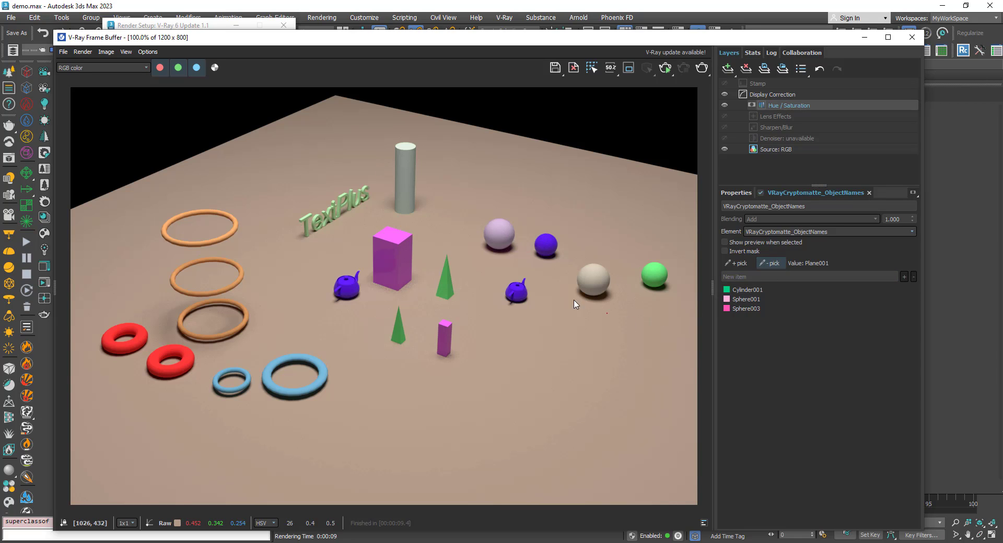
click(500, 234)
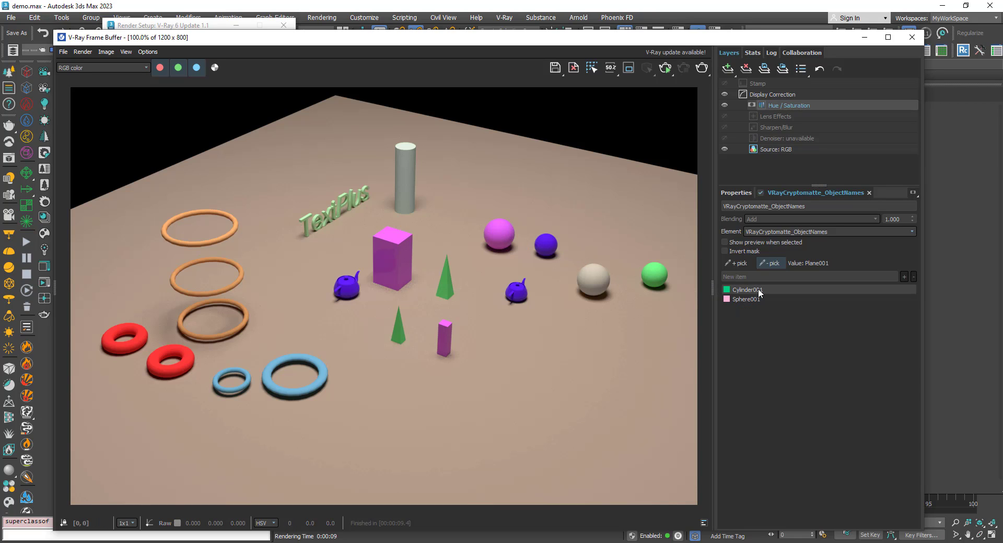
click(725, 104)
click(725, 103)
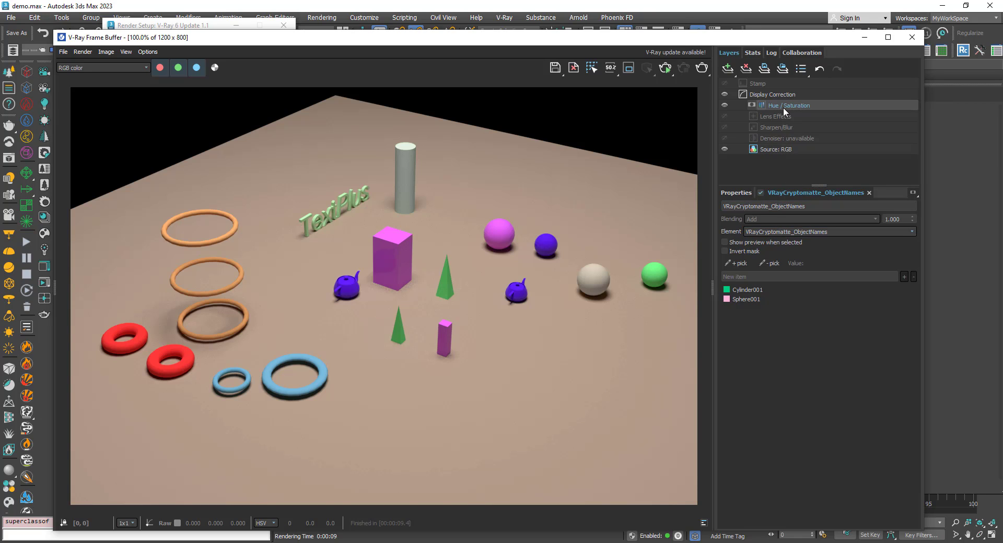
Add a Color Balance layer with its own Cryptomatte mask and pick the front green pyramid into that mask.
click(729, 69)
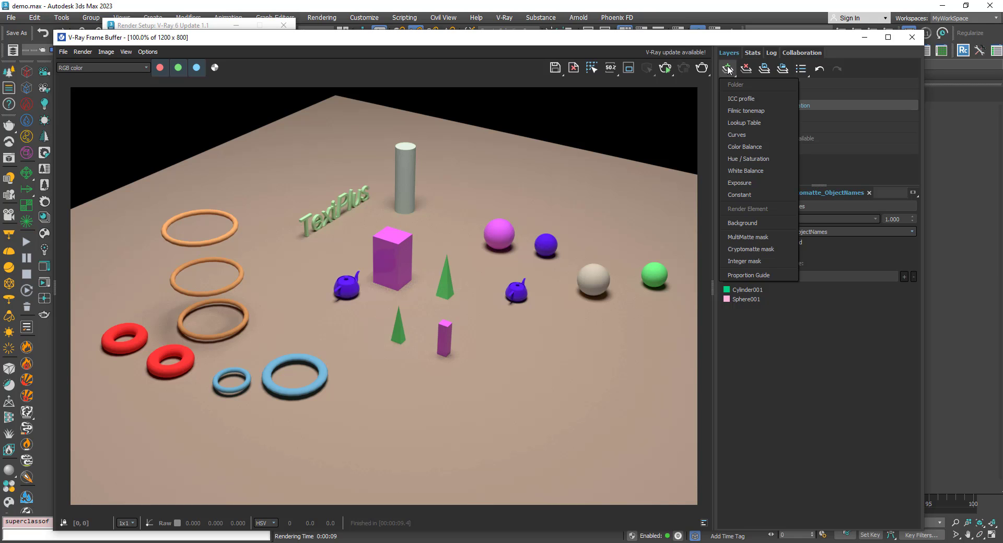
click(732, 148)
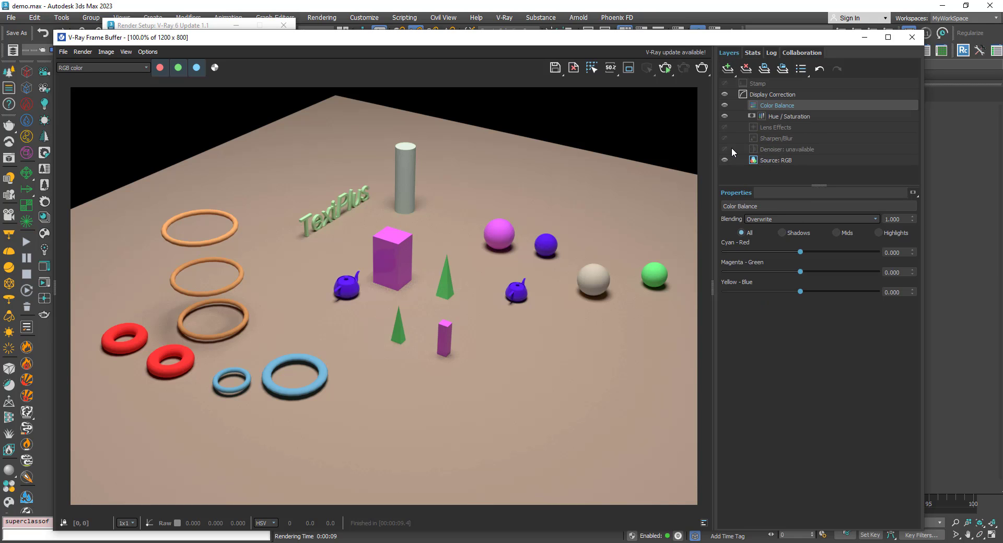
right_click(772, 106)
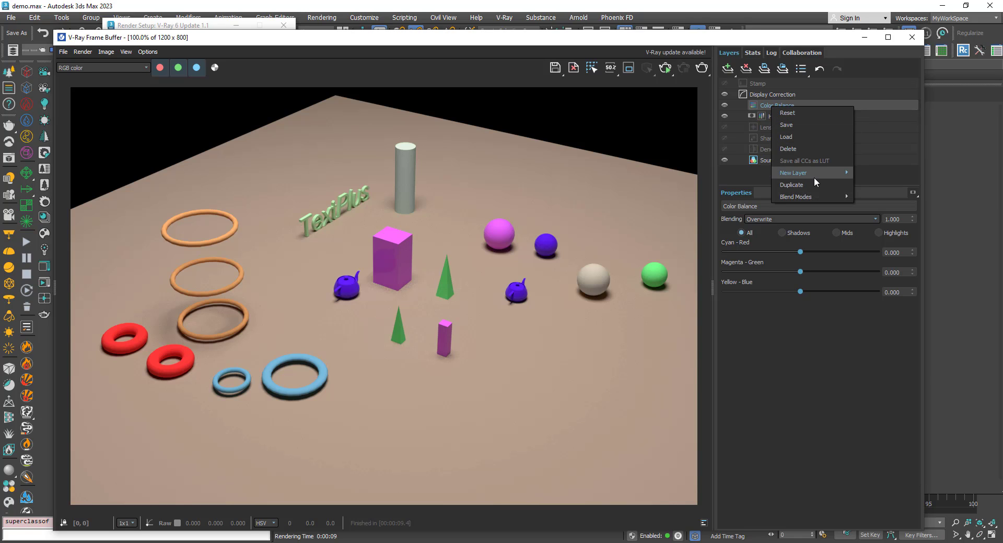
mouse_move(815, 173)
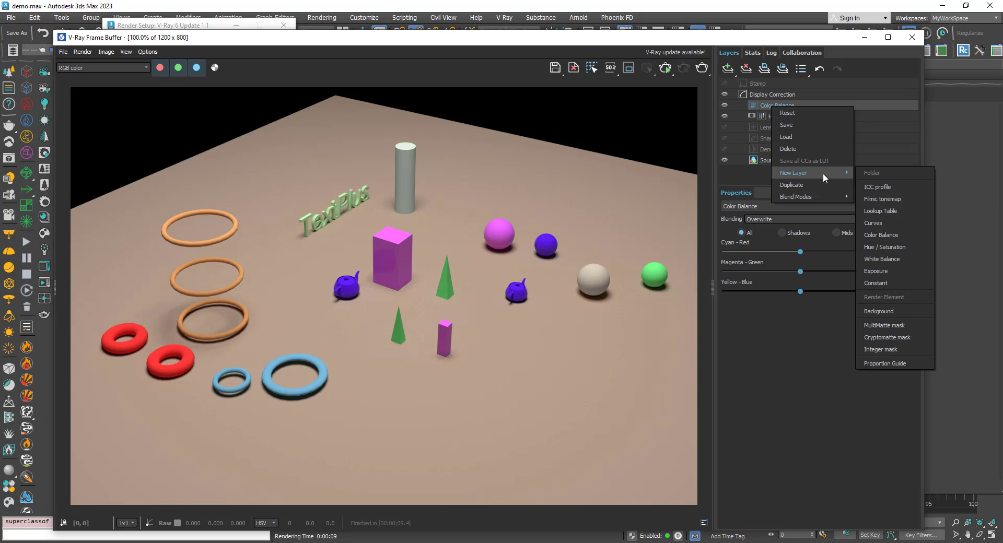
click(881, 338)
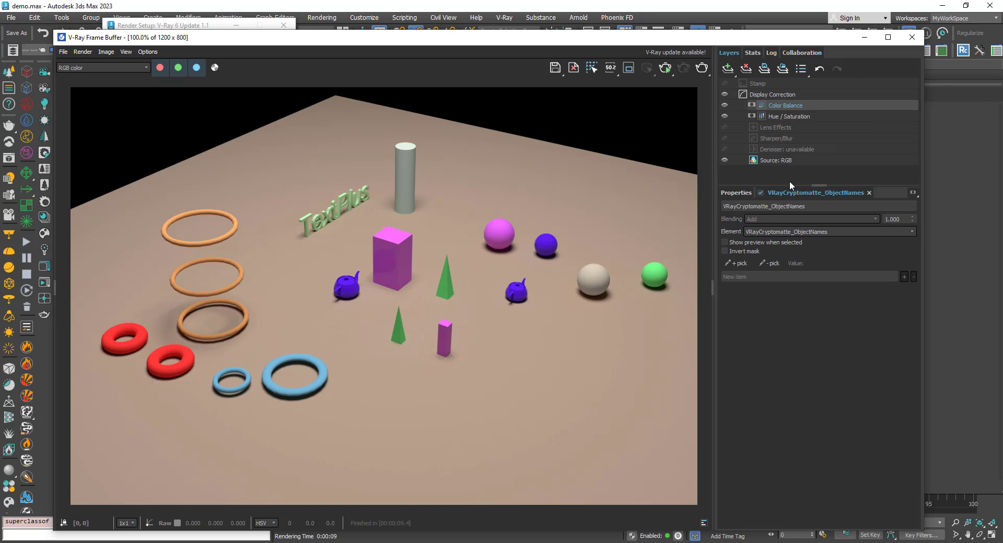
click(730, 264)
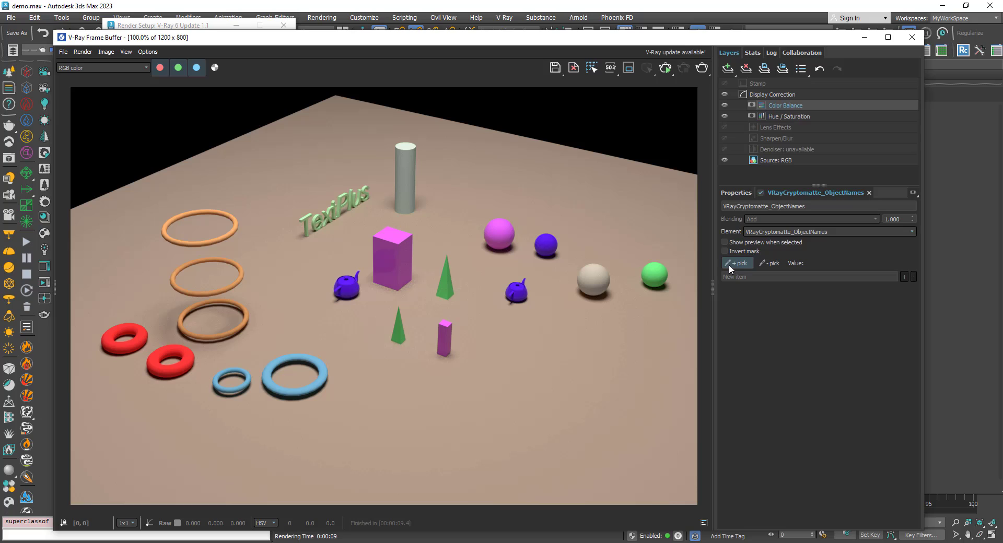
click(399, 331)
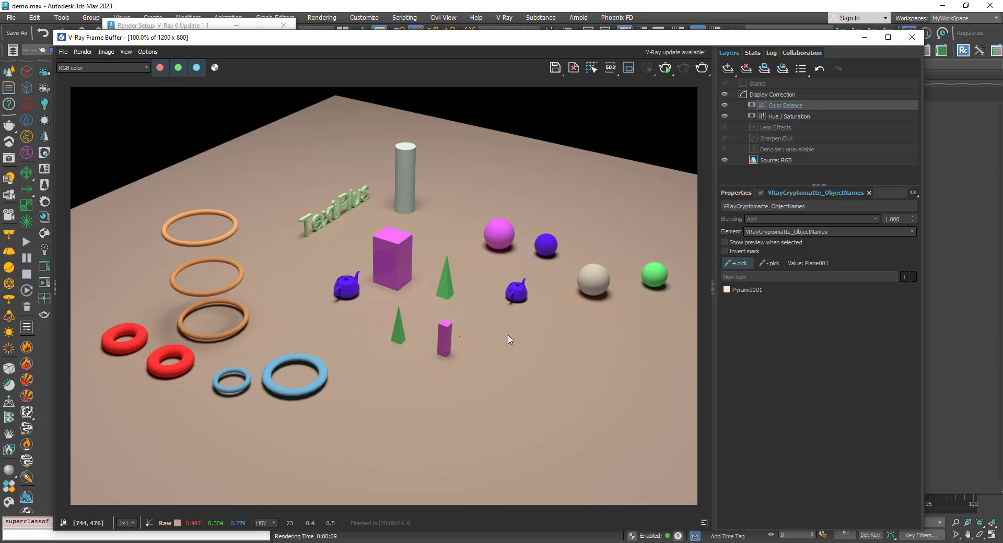
Set the masked Color Balance layer to about 0.536 Cyan - Red, -0.618 Magenta - Green and -0.502 Yellow - Blue.
click(776, 105)
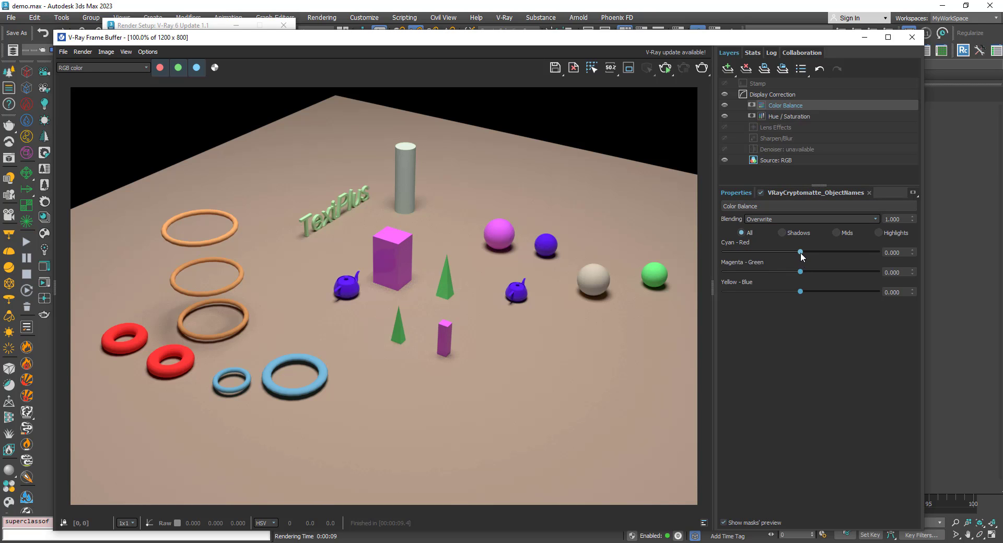
drag(800, 251, 847, 271)
drag(801, 292, 773, 292)
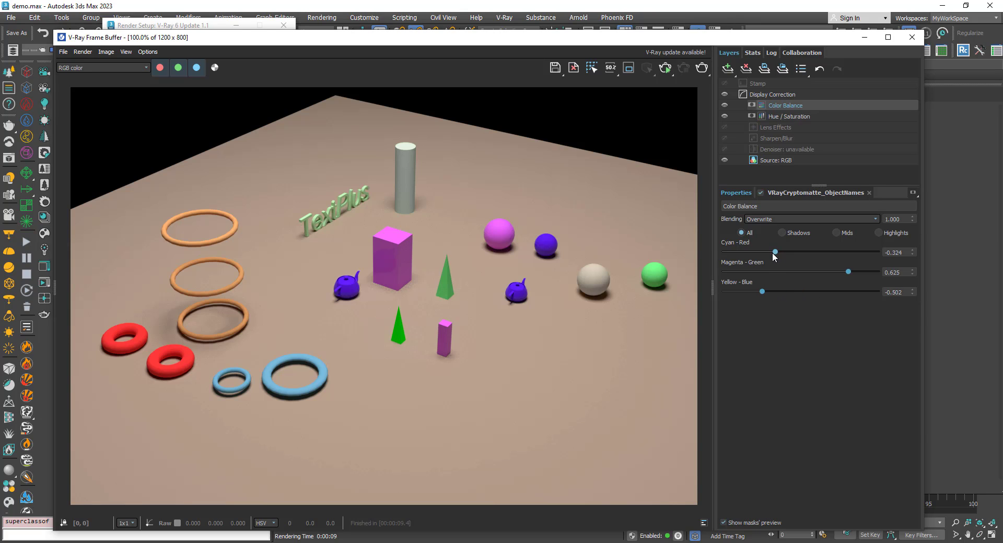
drag(777, 253, 747, 253)
drag(849, 271, 808, 252)
Inspect the front pyramid up close with the Color Balance layer switched off and on.
scroll(389, 339, up, 1)
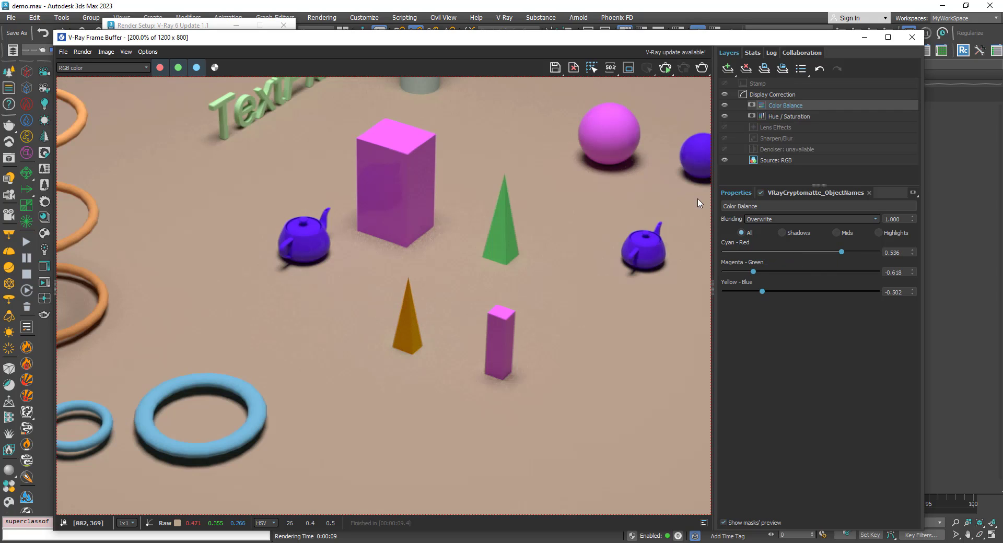
click(726, 105)
click(726, 105)
scroll(474, 286, down, 2)
scroll(476, 286, up, 1)
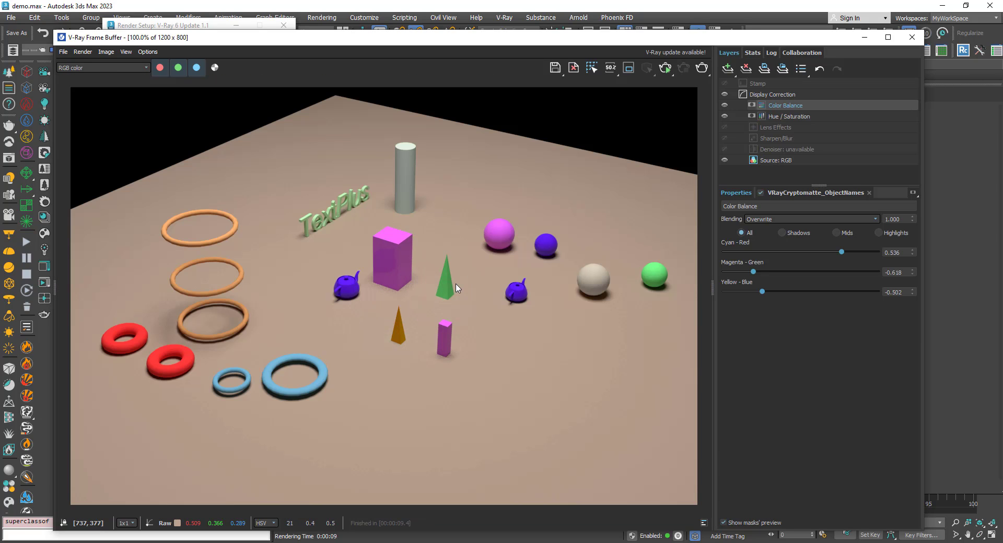
Delete the Color Balance and Hue / Saturation layers together with their Cryptomatte masks.
right_click(786, 104)
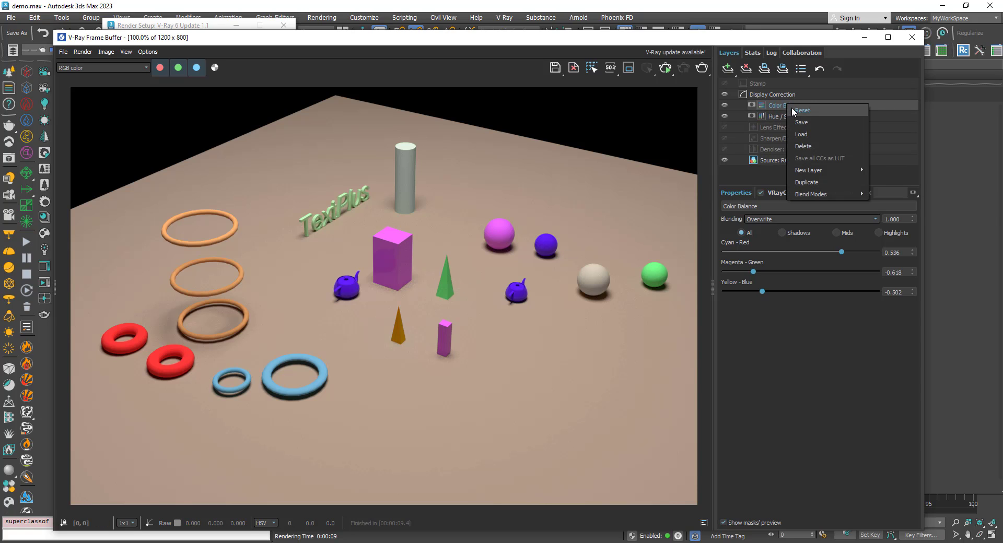
click(803, 147)
click(526, 280)
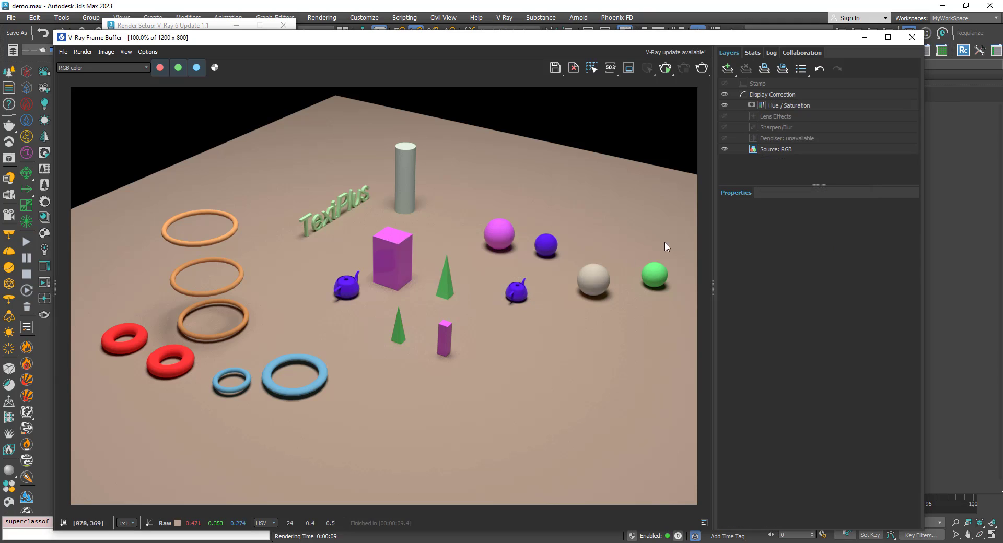
click(788, 105)
right_click(788, 105)
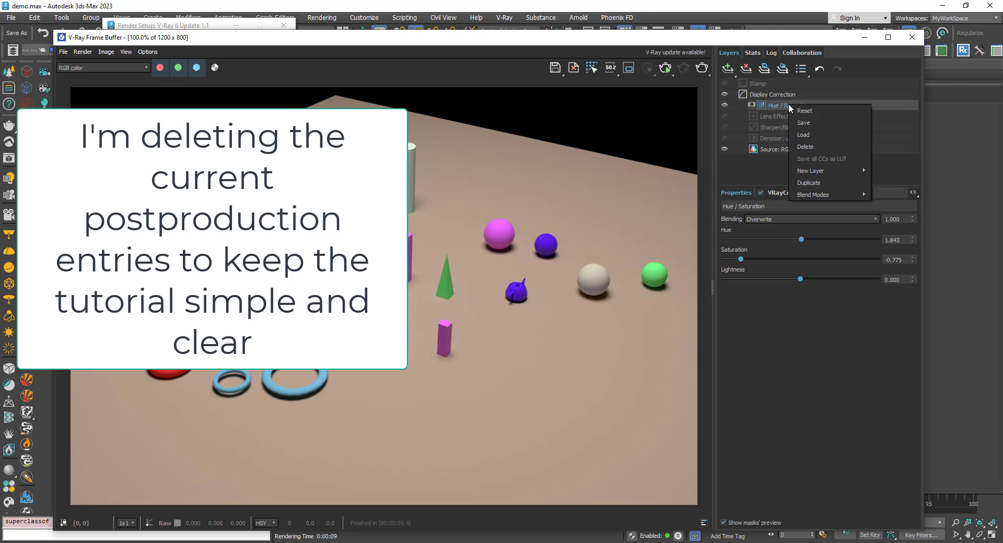
click(801, 148)
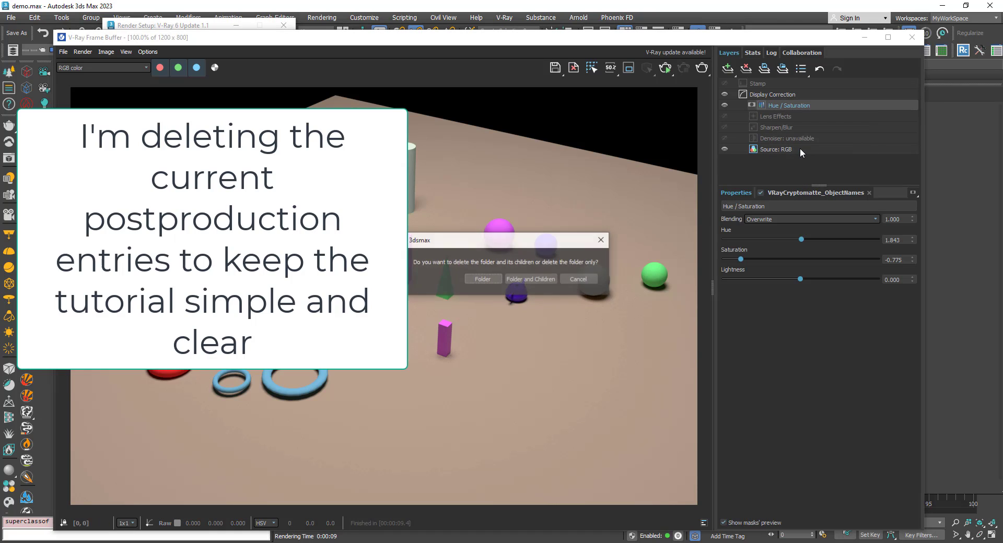
click(526, 277)
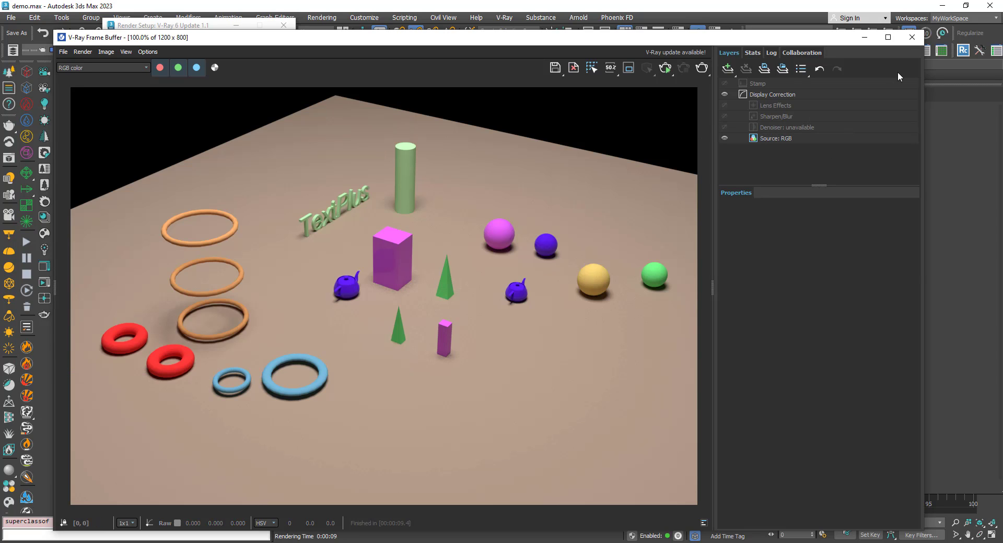
Close the frame buffer and add a second VRayCryptomatte render element named VRayCryptomatte_MaterialName.
click(911, 38)
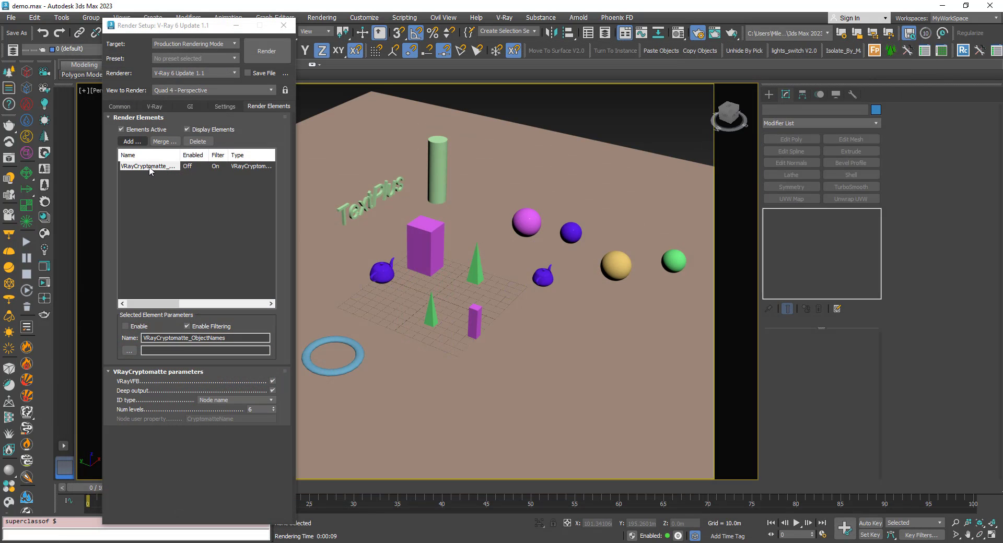
click(135, 141)
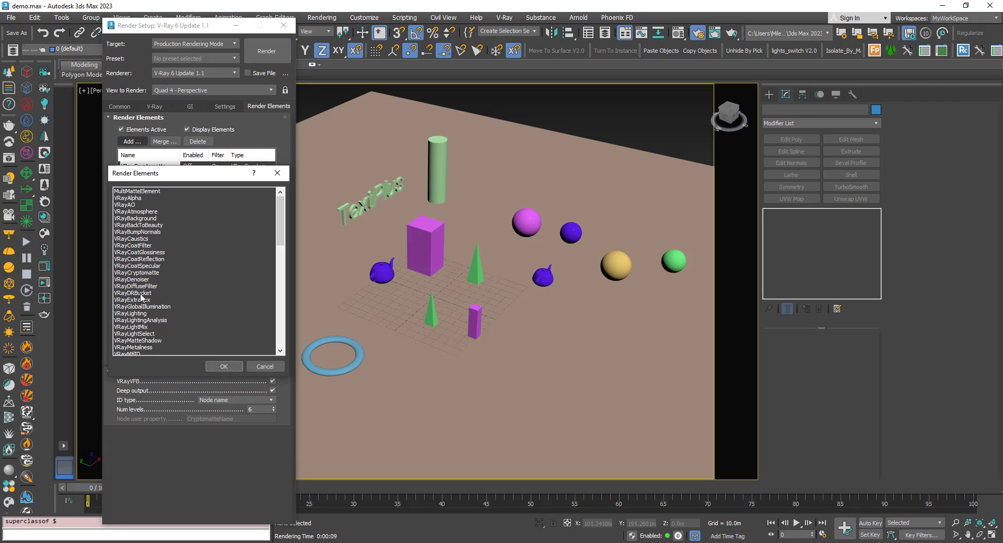
double_click(134, 273)
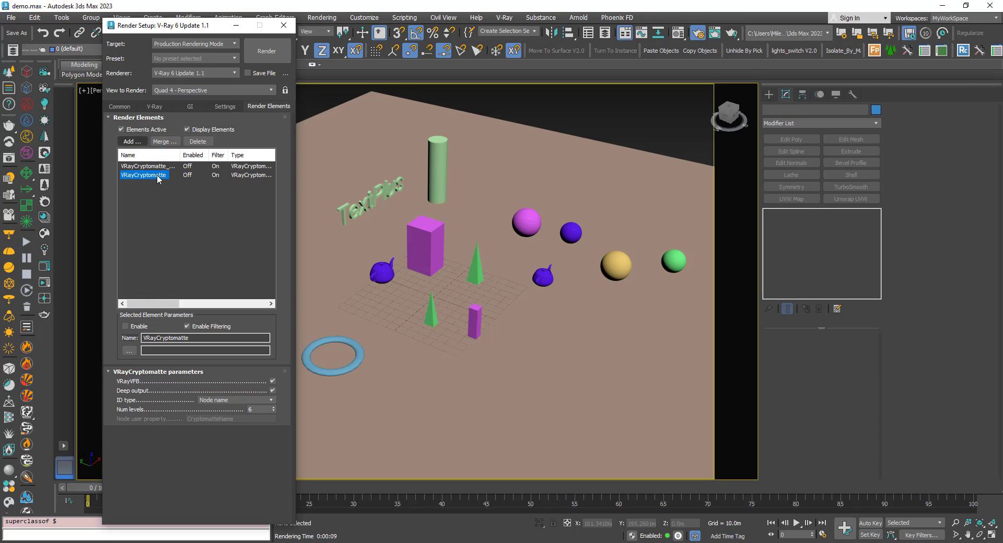
click(197, 339)
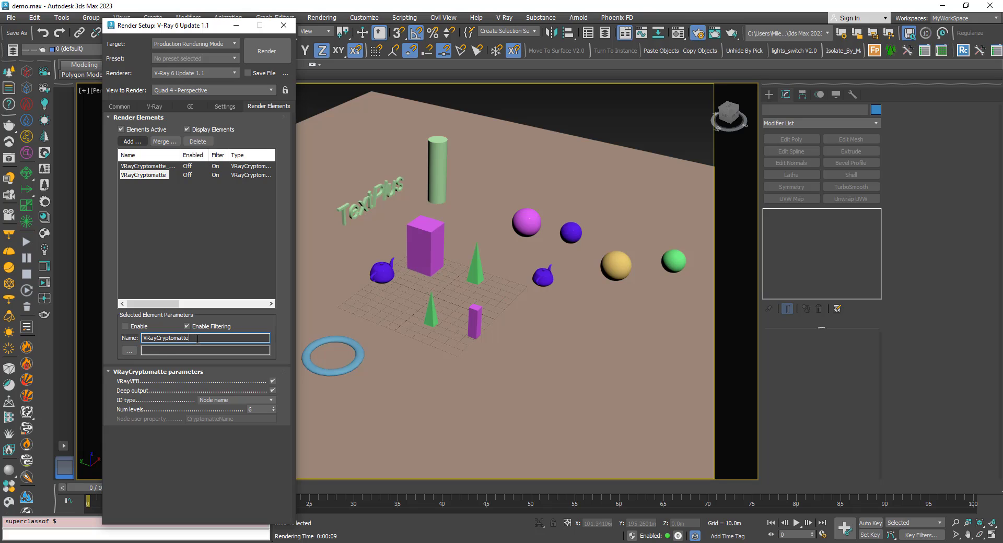
text(_MaterialName)
Set the new Cryptomatte element's ID type to Node material name and render the scene.
click(207, 401)
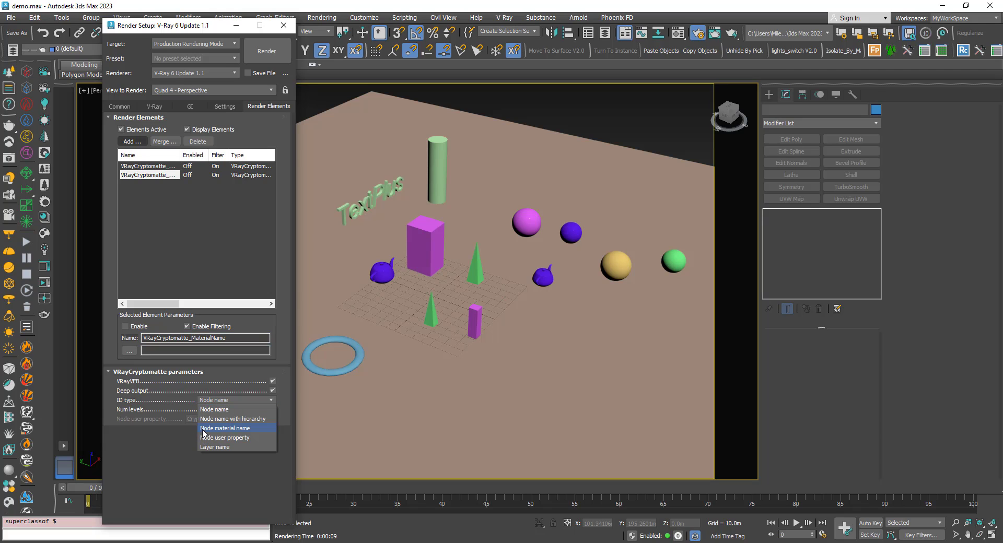
click(234, 428)
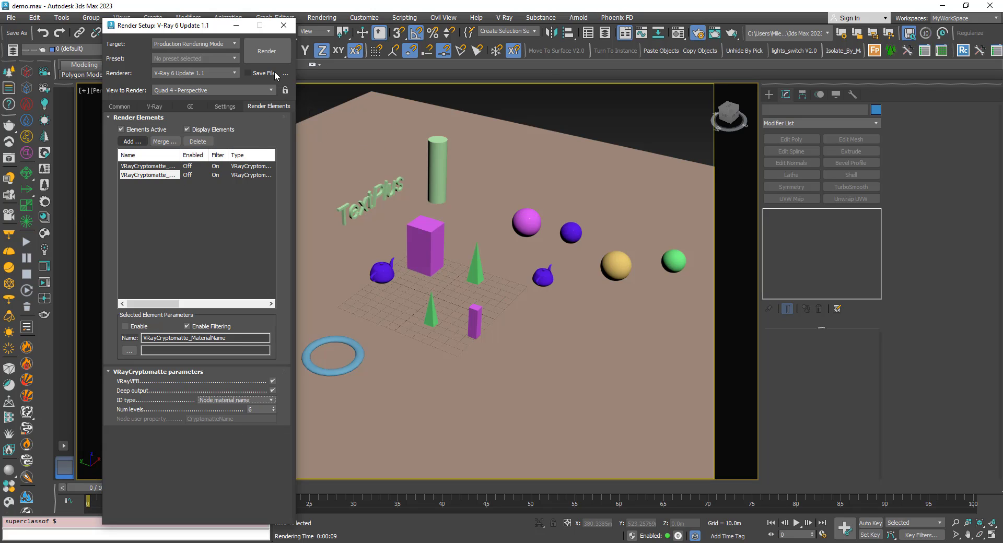
click(267, 51)
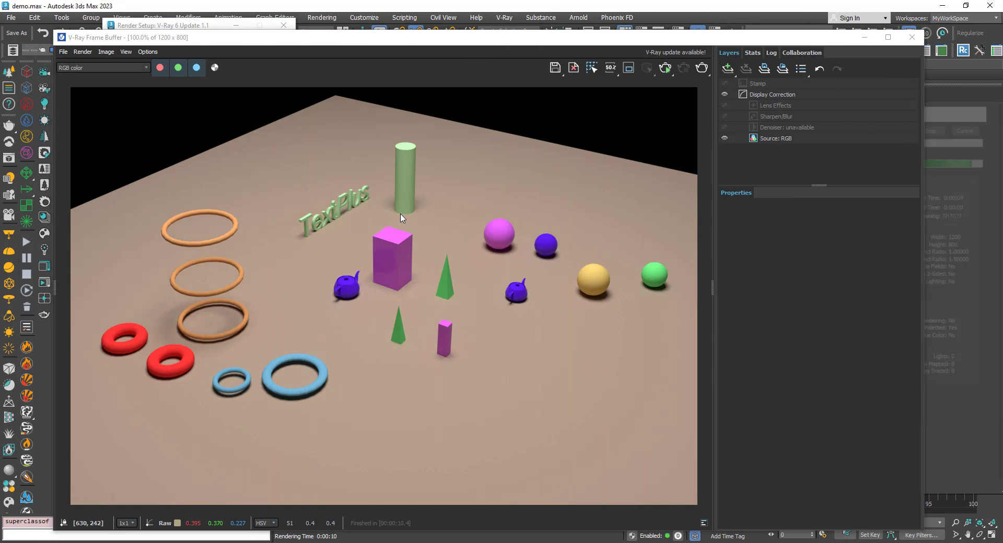
Add a Hue / Saturation layer with a Cryptomatte mask that uses the VRayCryptomatte_MaterialName element.
click(729, 68)
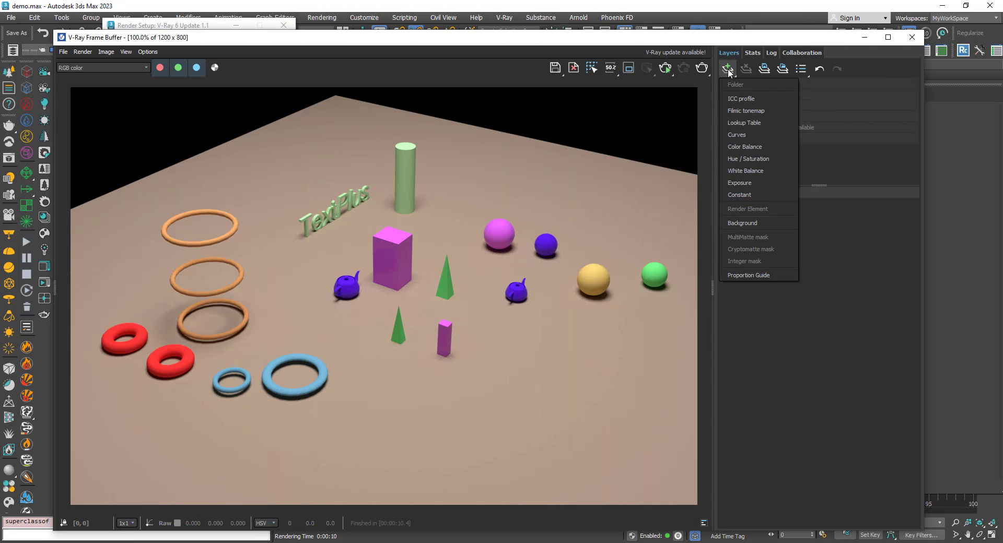
click(730, 157)
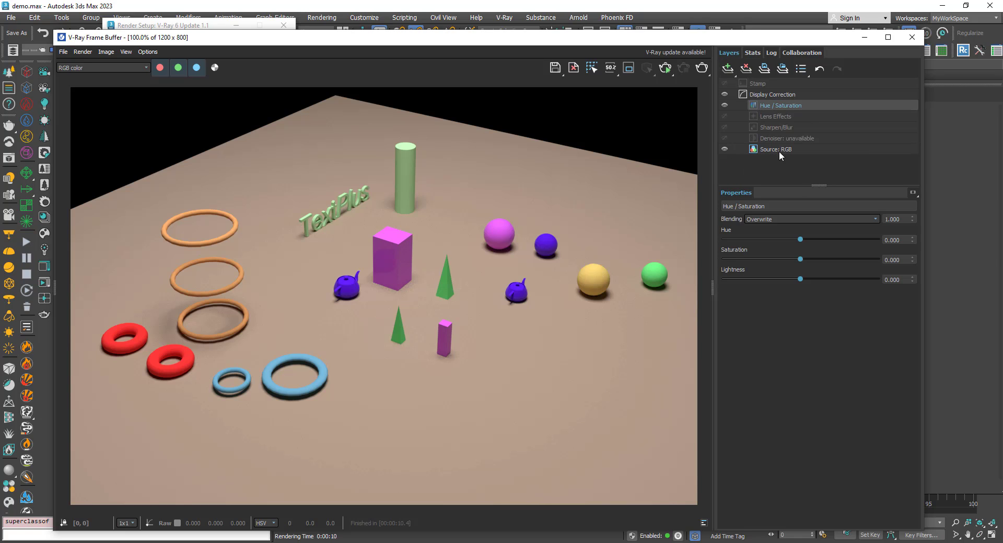
right_click(783, 107)
mouse_move(826, 177)
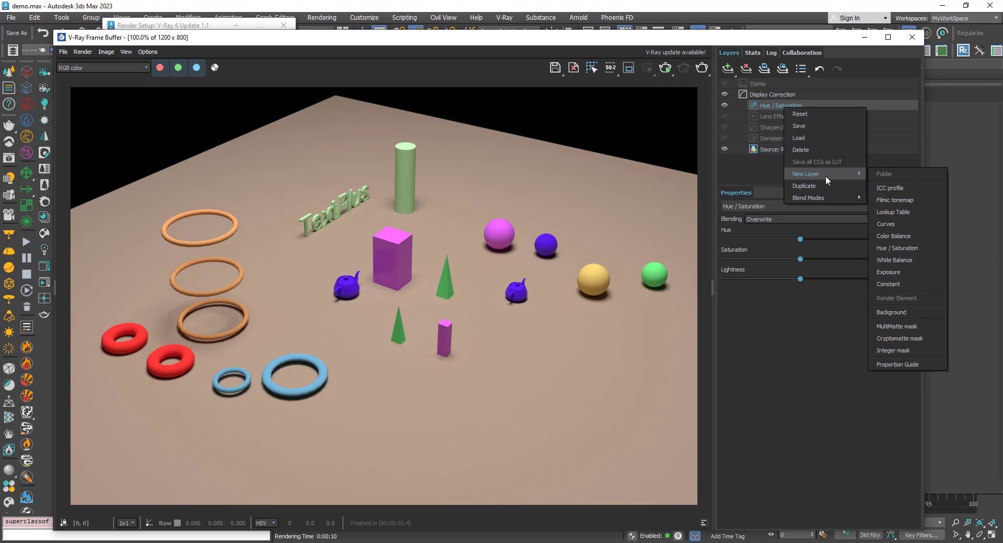
click(897, 338)
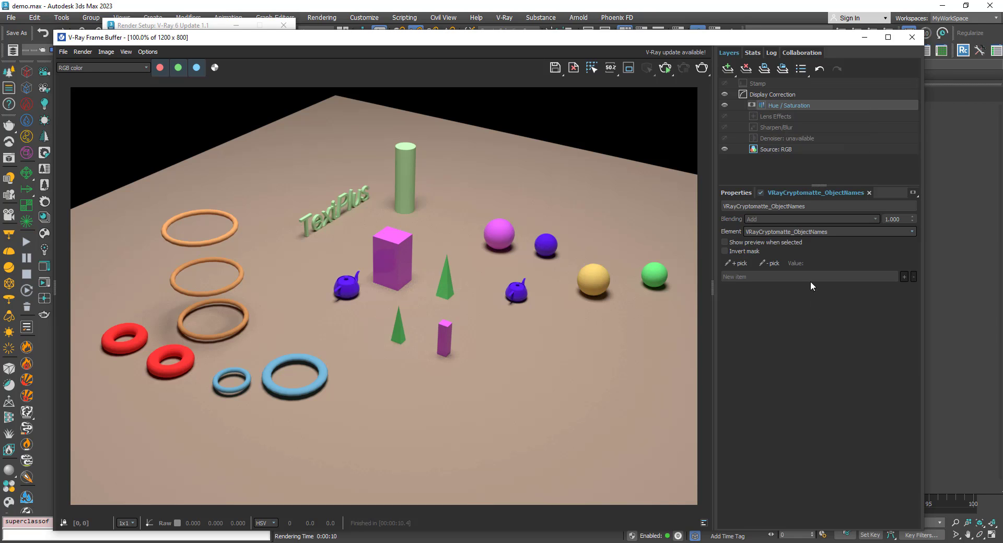
click(912, 232)
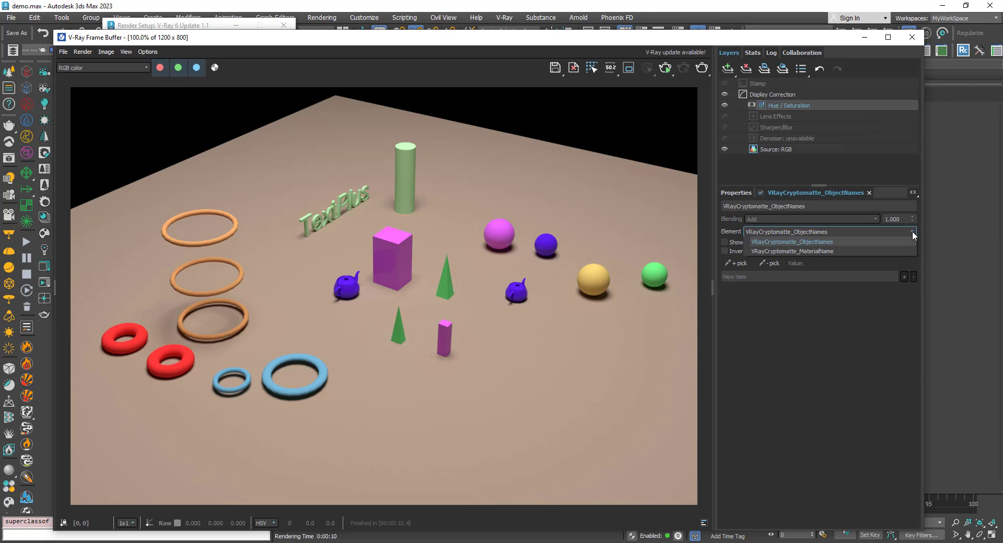
click(802, 252)
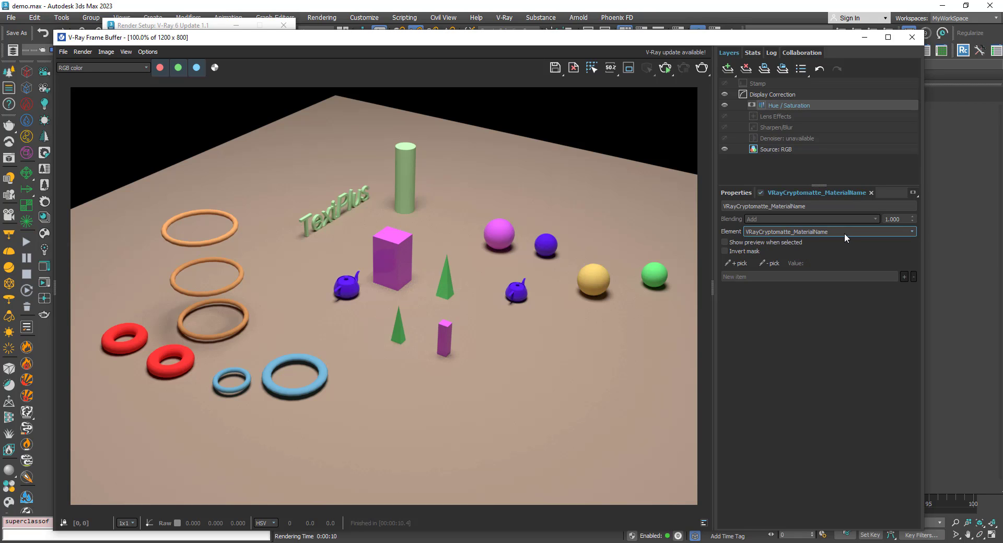
Add pinkMat to the mask by picking the pink sphere and large box in the render, then move the frame buffer clear of Render Setup.
click(736, 263)
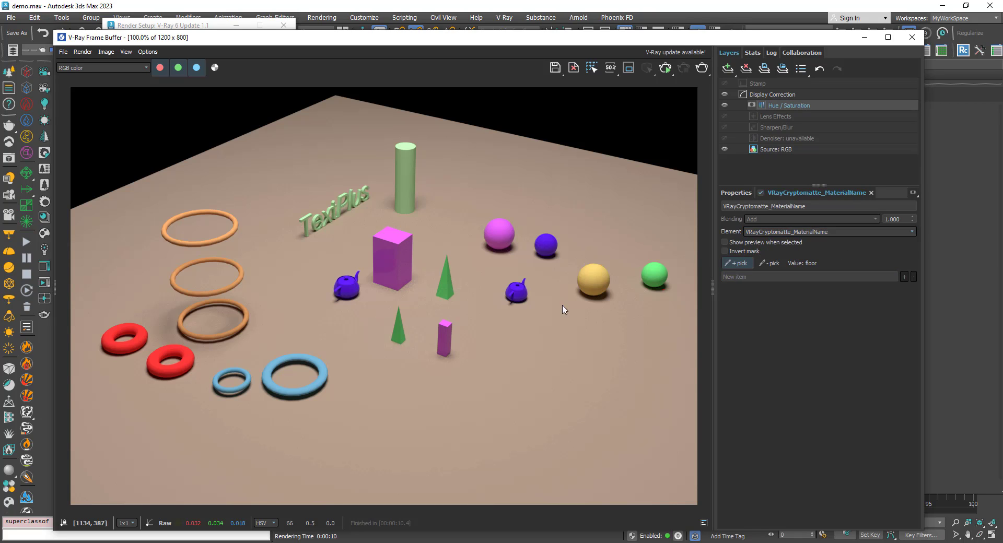
click(492, 235)
click(376, 261)
click(393, 263)
click(497, 231)
click(500, 233)
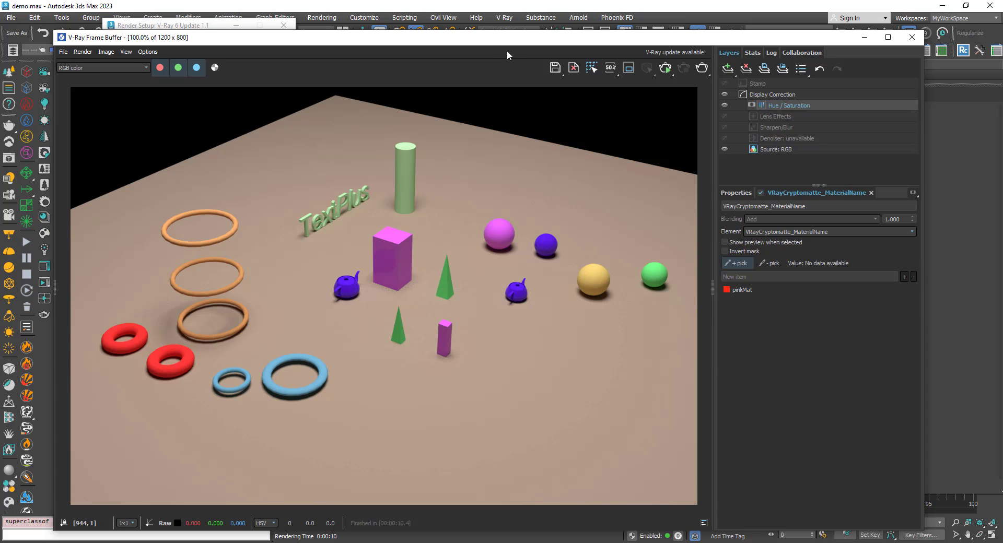
drag(505, 38, 733, 87)
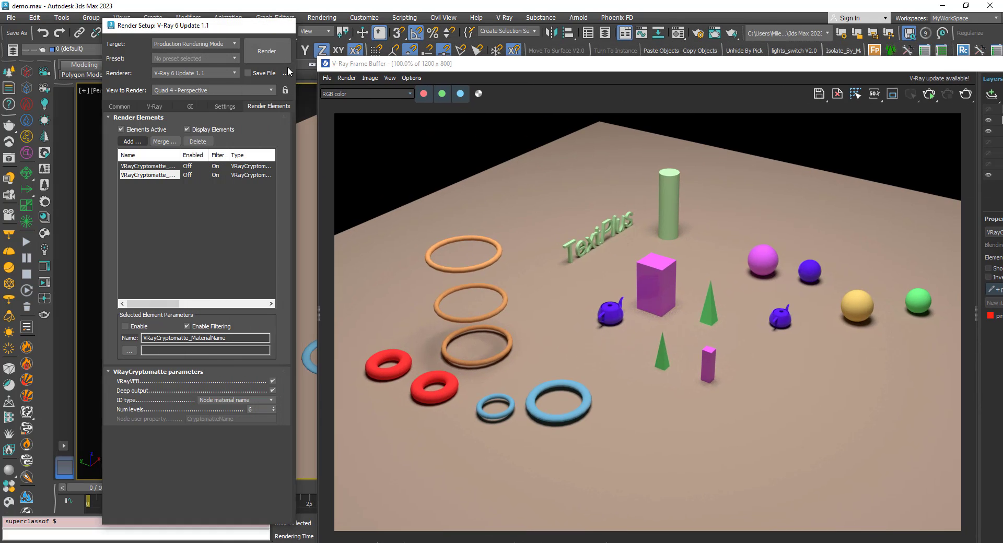
Close Render Setup, inspect the pinkMat material in the Material Editor, and close the editor again.
click(284, 25)
key(m)
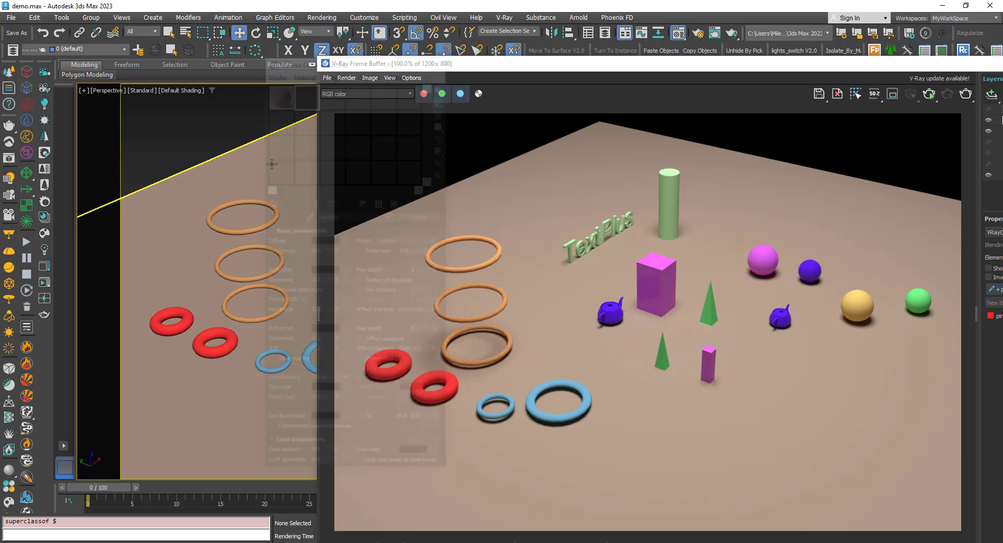
drag(209, 57, 172, 56)
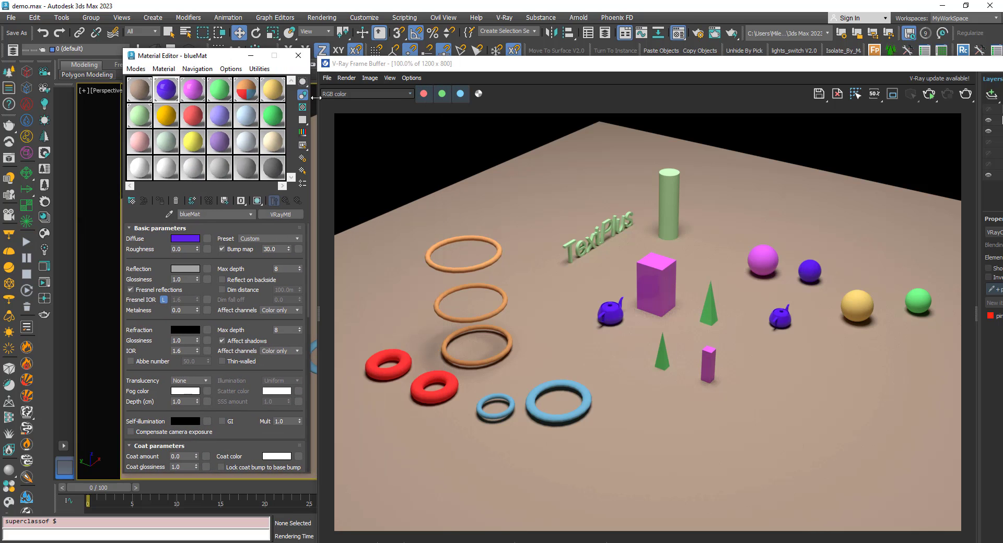
click(191, 93)
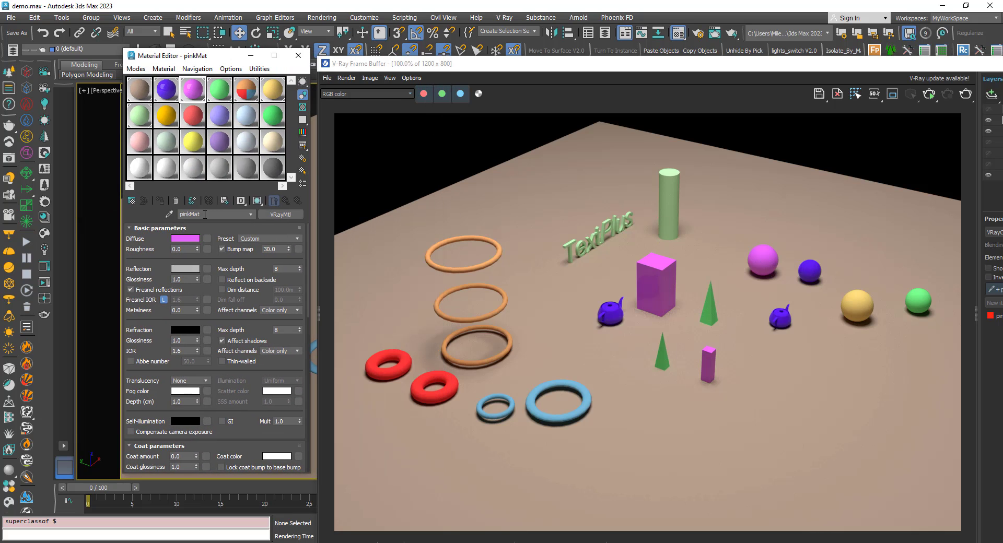
drag(509, 64, 421, 43)
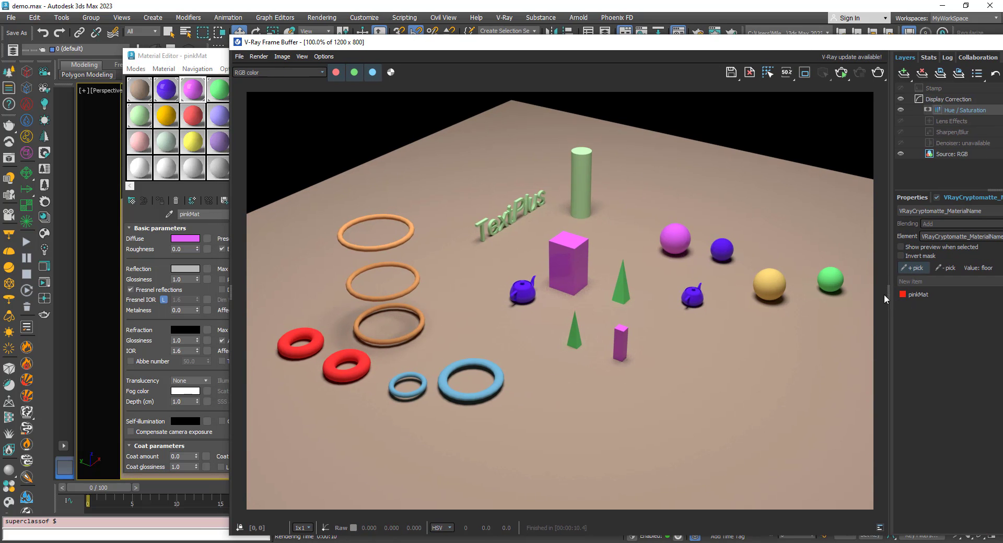
drag(191, 62, 132, 66)
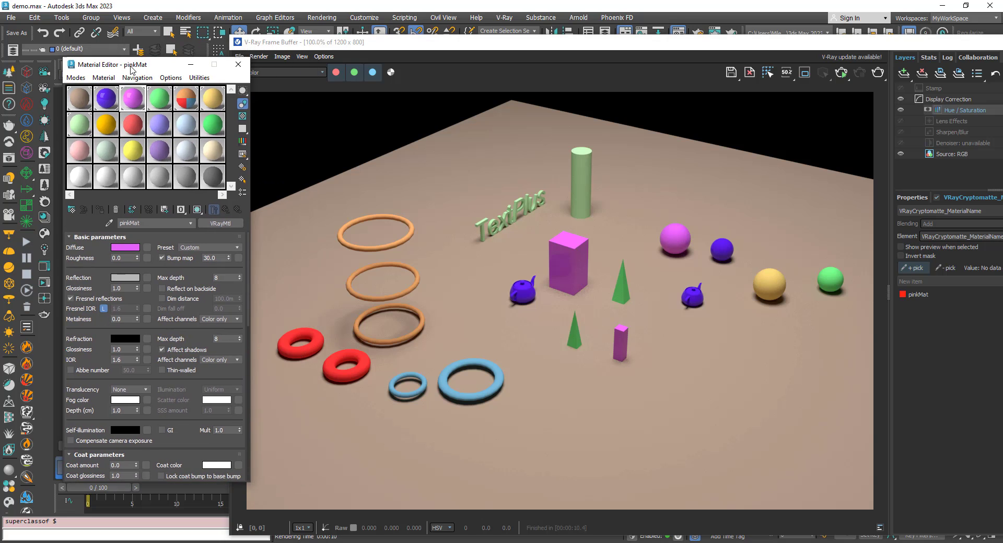
click(240, 56)
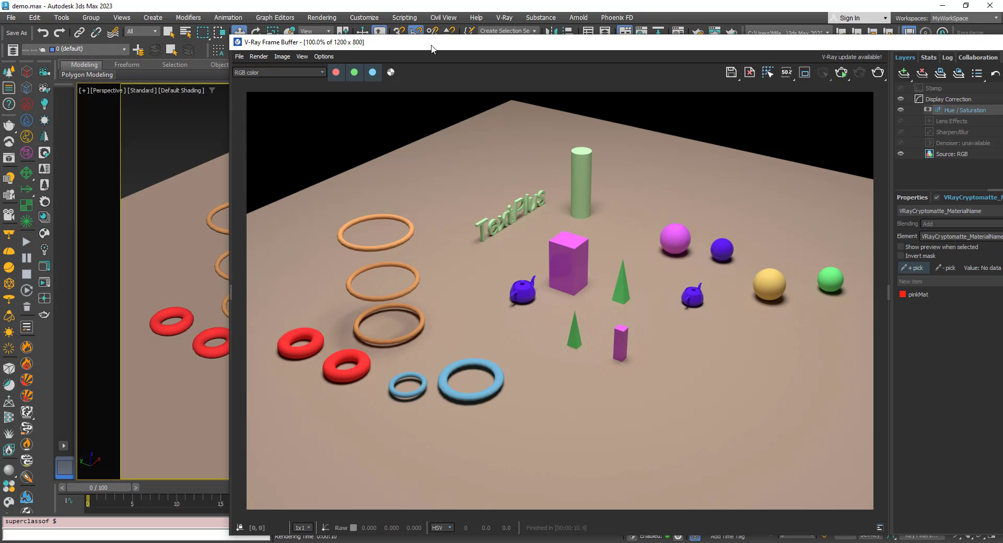
drag(404, 50, 220, 47)
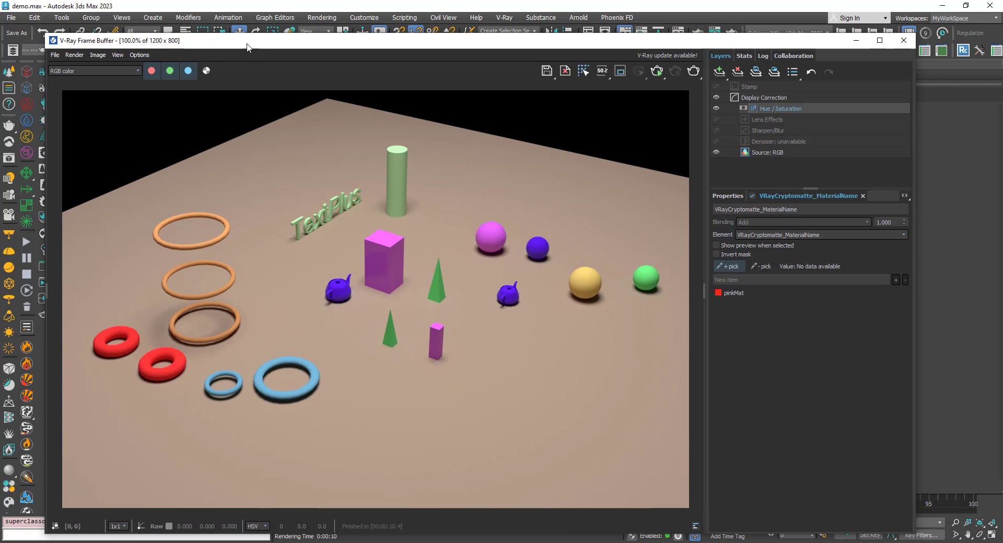
Set the saturation of the Hue / Saturation layer masked by pinkMat to -1.000 and inspect the pink objects in the render.
click(730, 195)
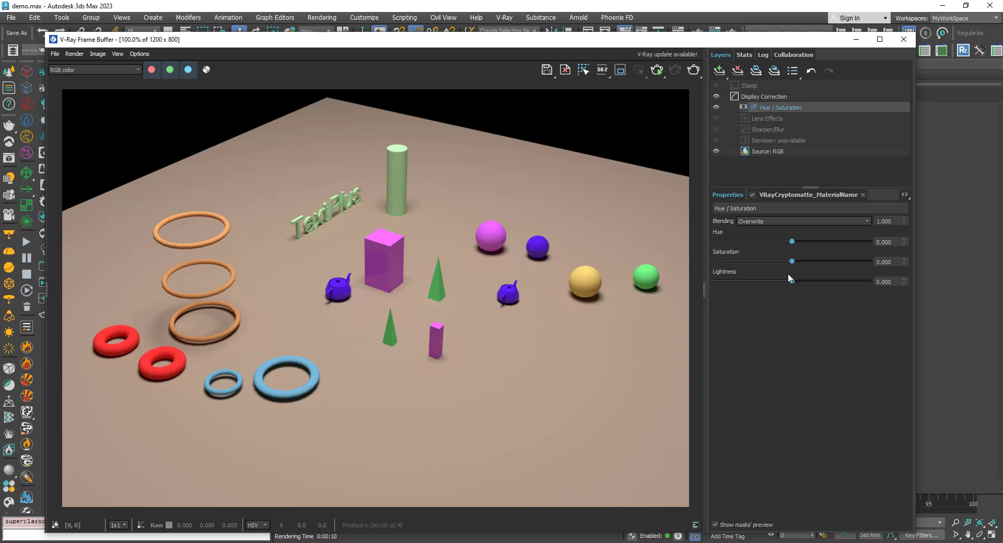
drag(792, 261, 687, 261)
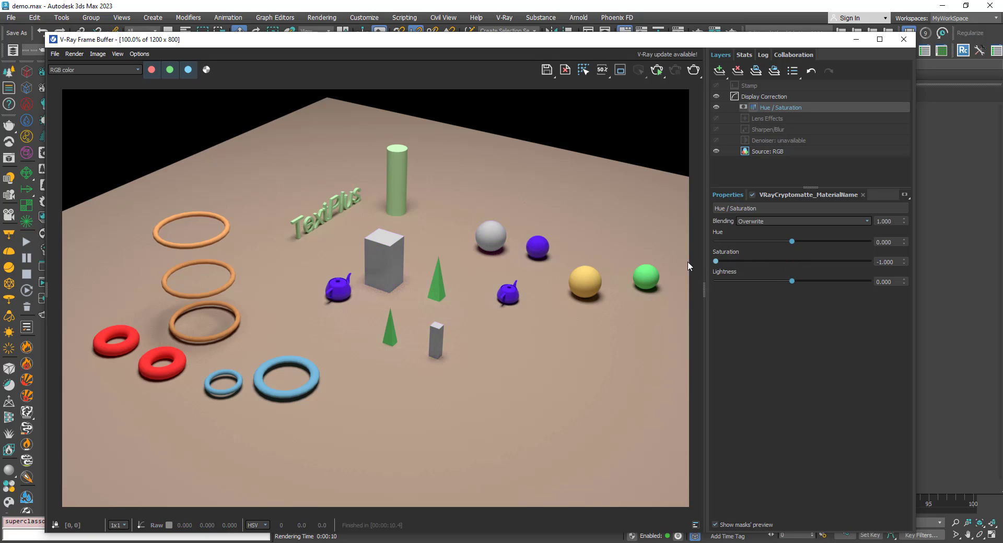
scroll(460, 296, up, 1)
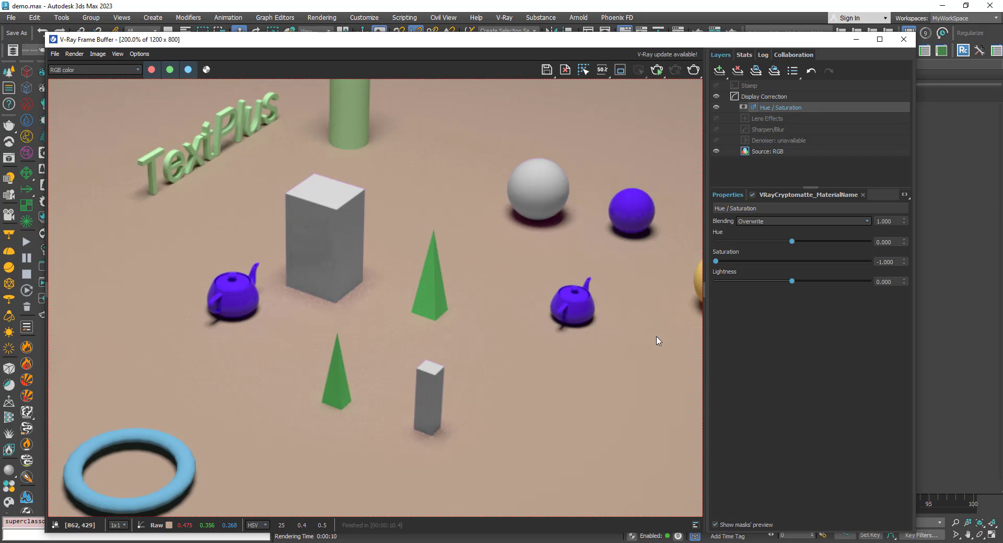
mouse_move(713, 262)
mouse_down()
mouse_move(776, 261)
mouse_move(687, 262)
mouse_move(774, 267)
mouse_move(696, 266)
mouse_up()
scroll(349, 325, down, 1)
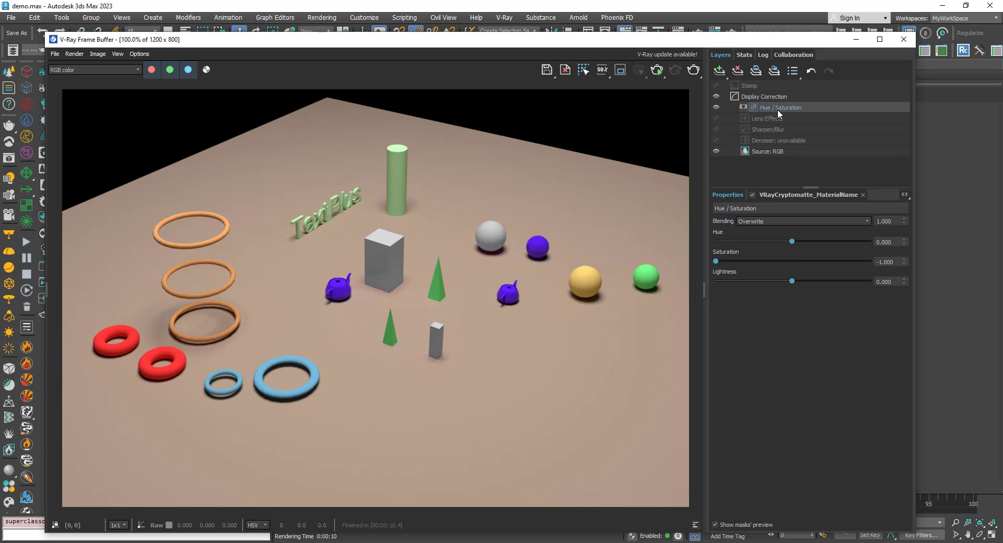
Add a second Hue / Saturation layer with a Cryptomatte mask that uses the VRayCryptomatte_ObjectNames element.
click(719, 73)
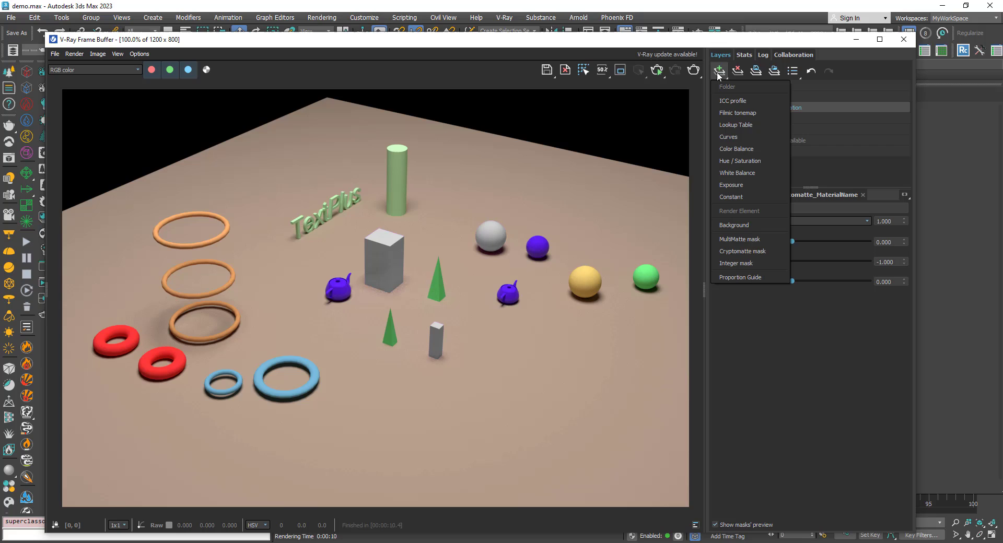
click(726, 161)
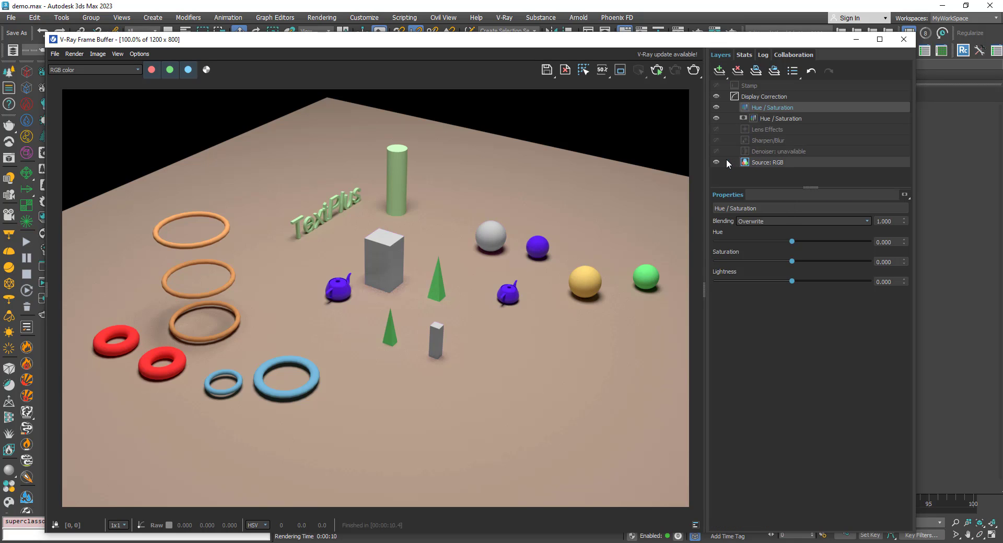
right_click(763, 111)
mouse_move(804, 174)
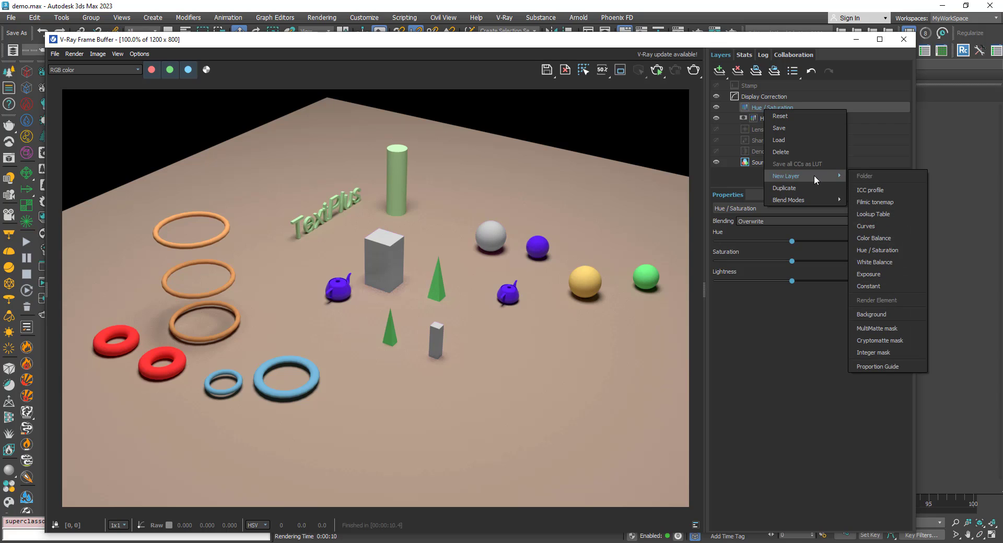
click(885, 338)
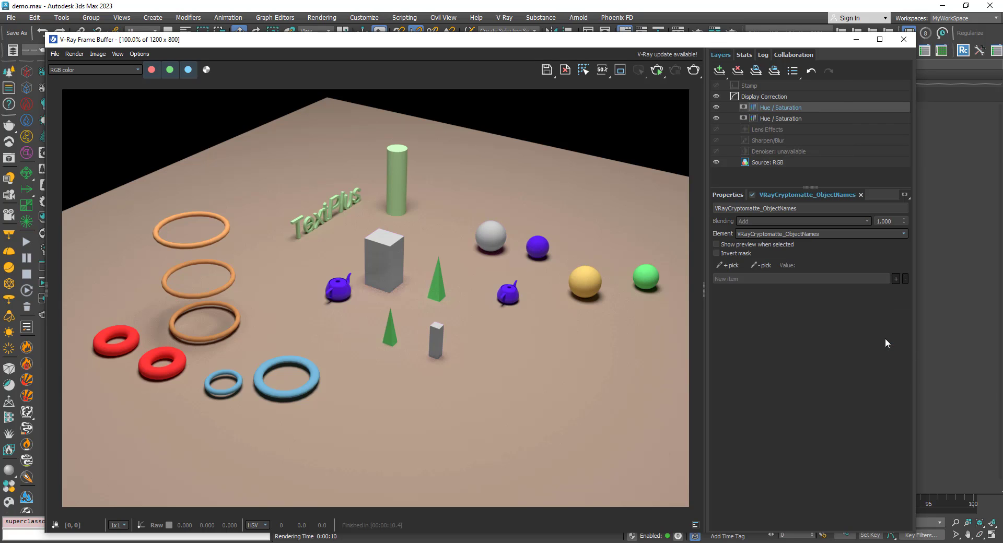
click(902, 234)
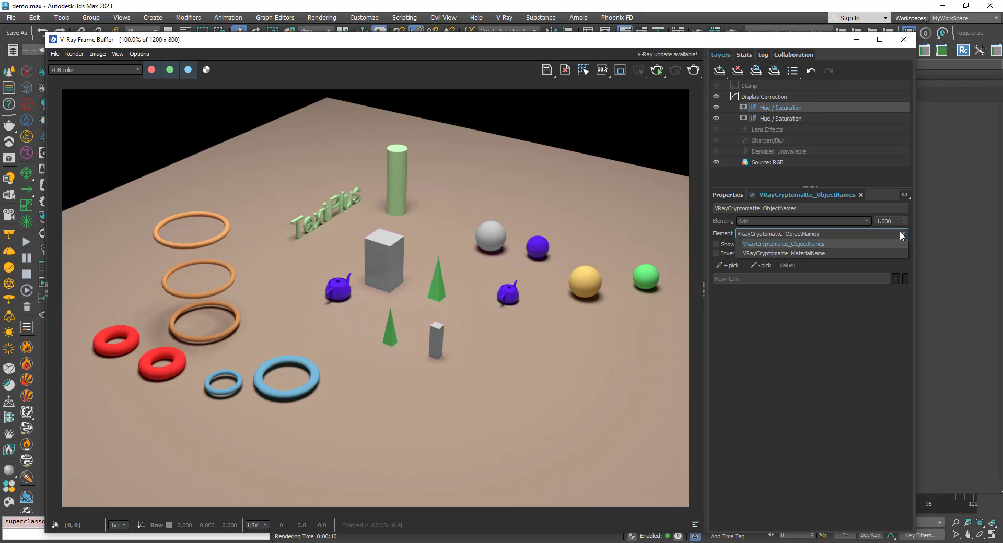
click(835, 302)
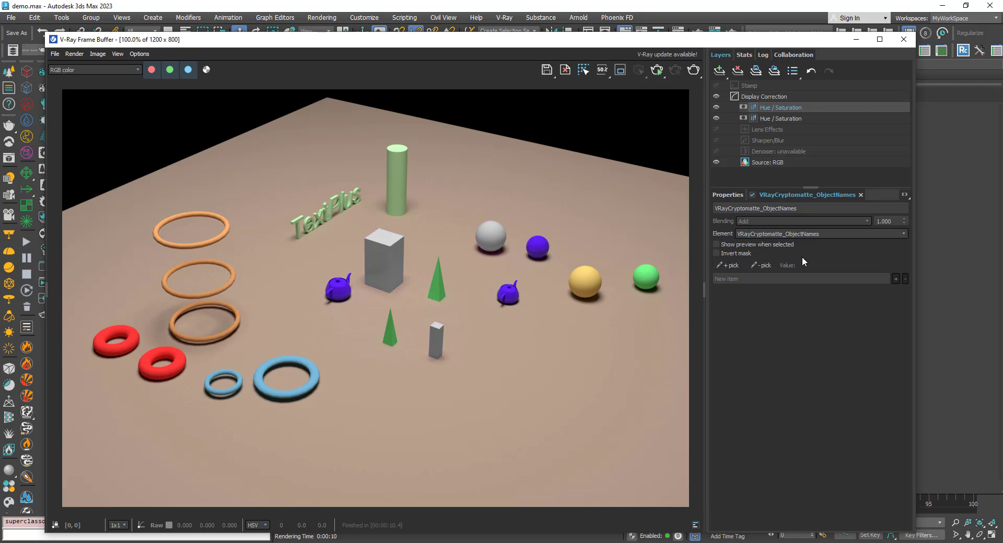
Pick TextPlus001 and Teapot001 in the render for the new layer's mask, and set that layer's saturation to -1.000.
click(727, 265)
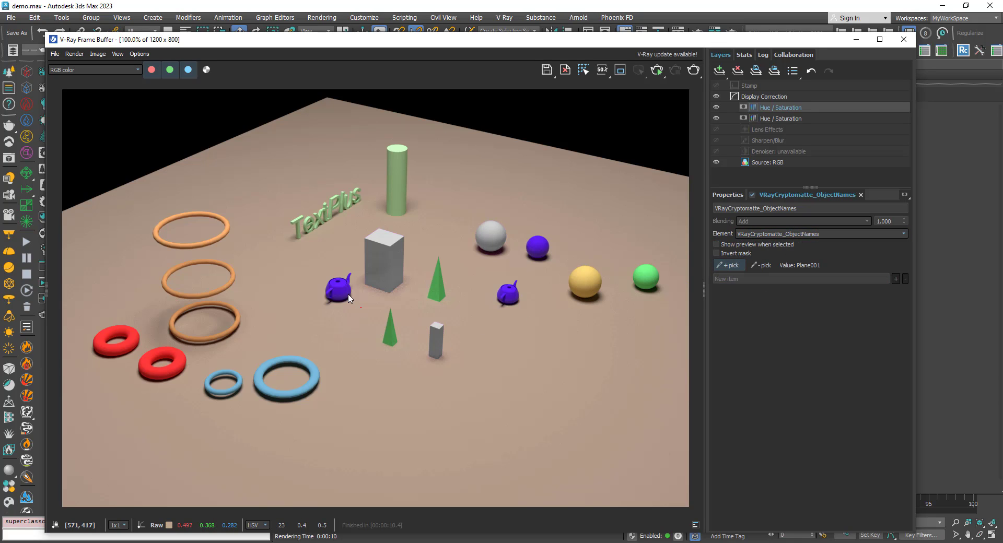
click(296, 225)
click(349, 301)
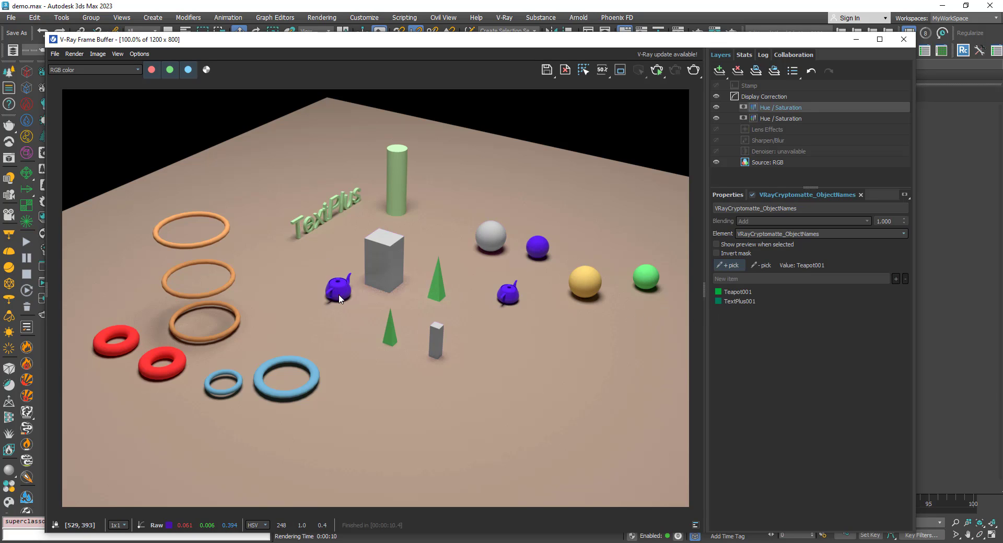
click(728, 195)
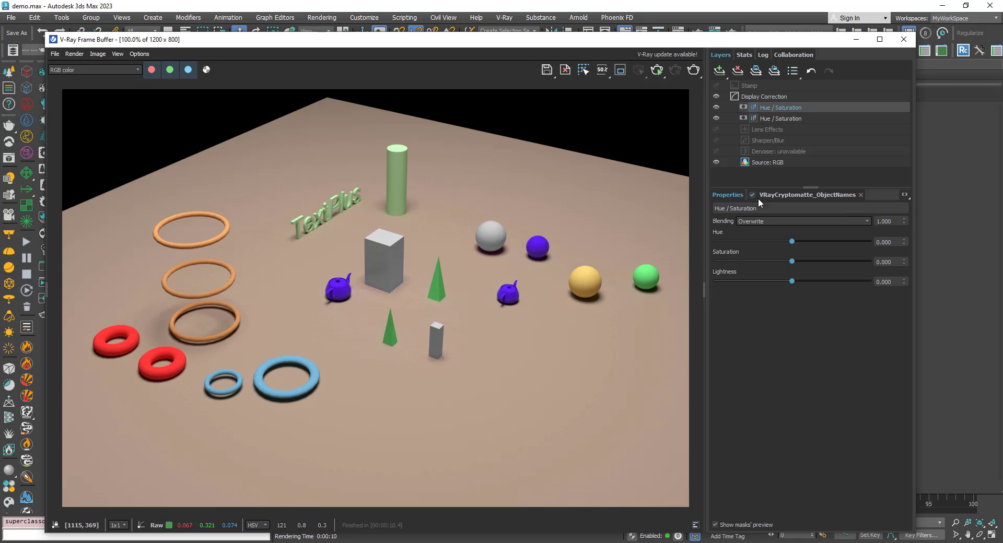
drag(792, 261, 705, 255)
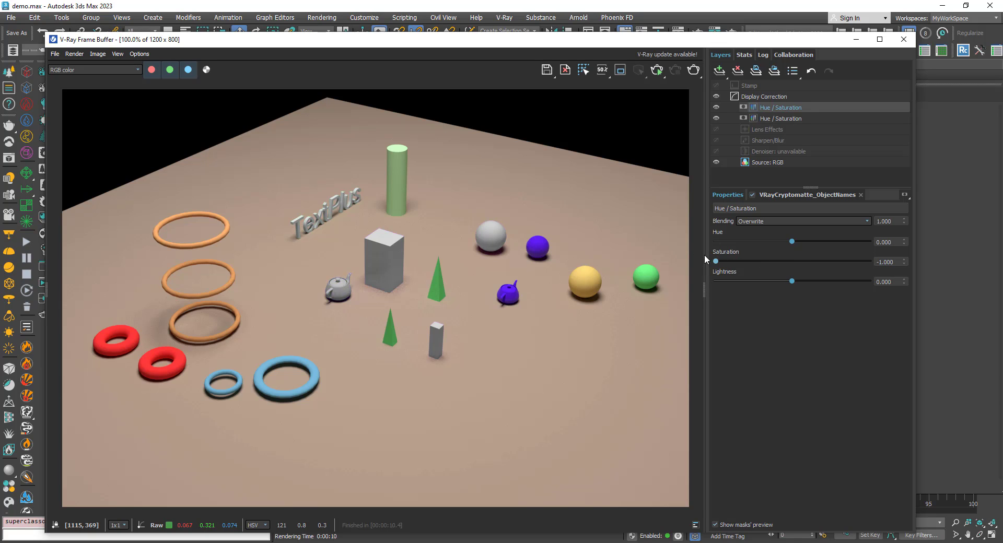
Toggle each of the two Hue / Saturation layers off and on to compare the effect of their masks.
click(716, 108)
click(716, 107)
click(762, 120)
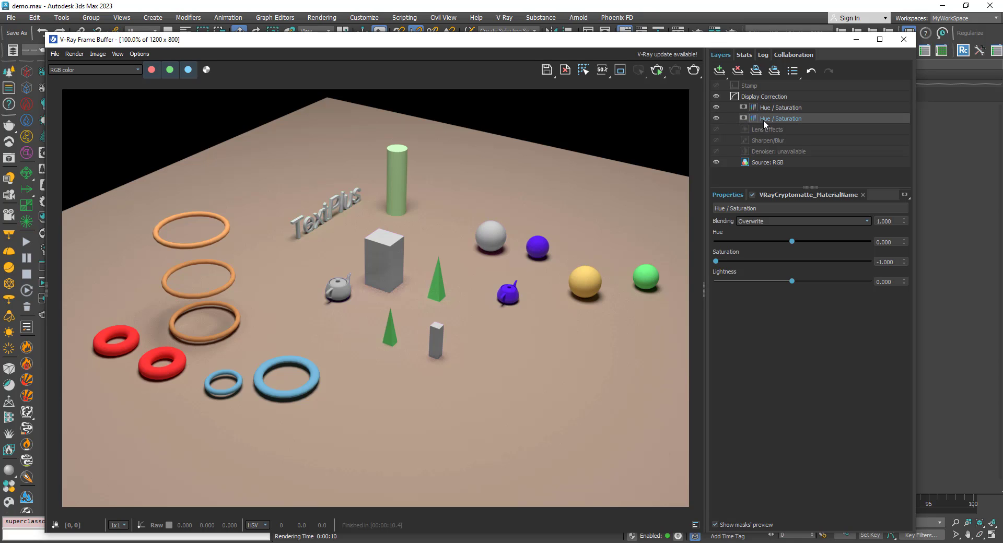
click(716, 118)
click(716, 118)
click(768, 108)
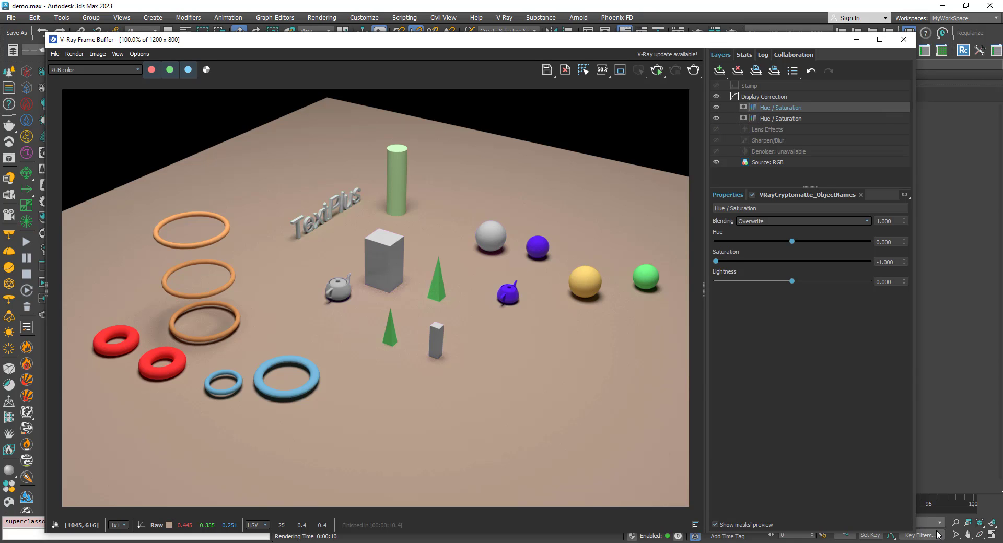
click(961, 522)
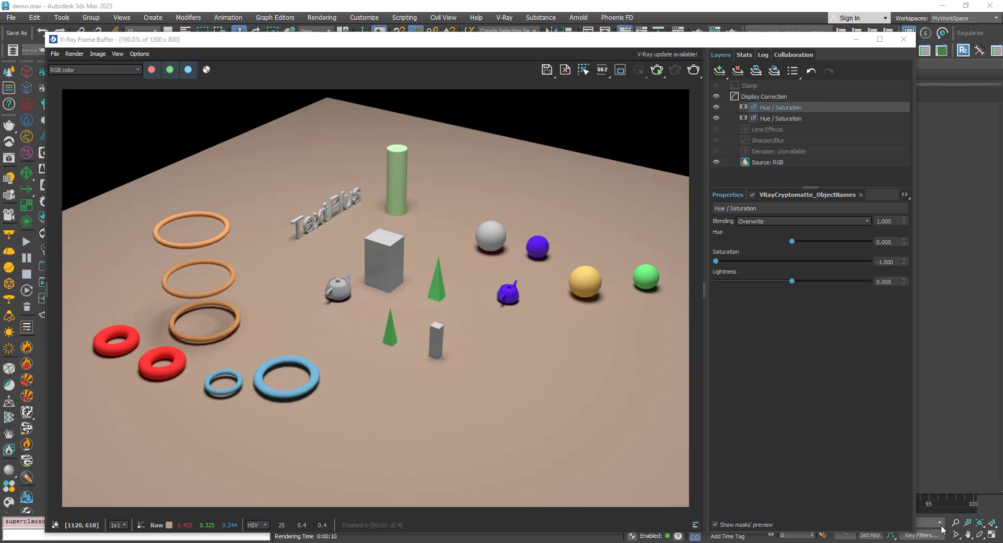
Delete both masked Hue / Saturation layers and close the frame buffer.
right_click(773, 108)
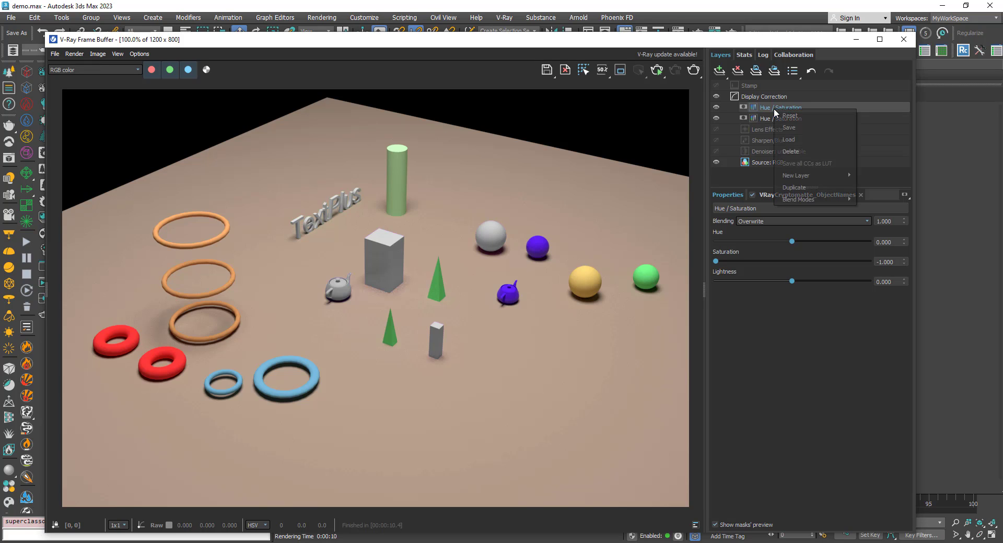
click(798, 153)
click(533, 279)
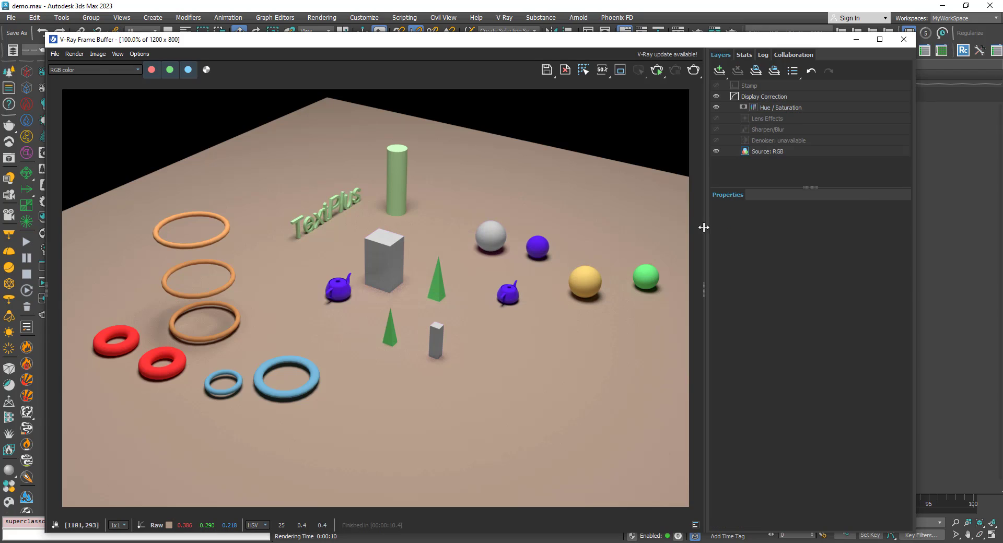
right_click(788, 108)
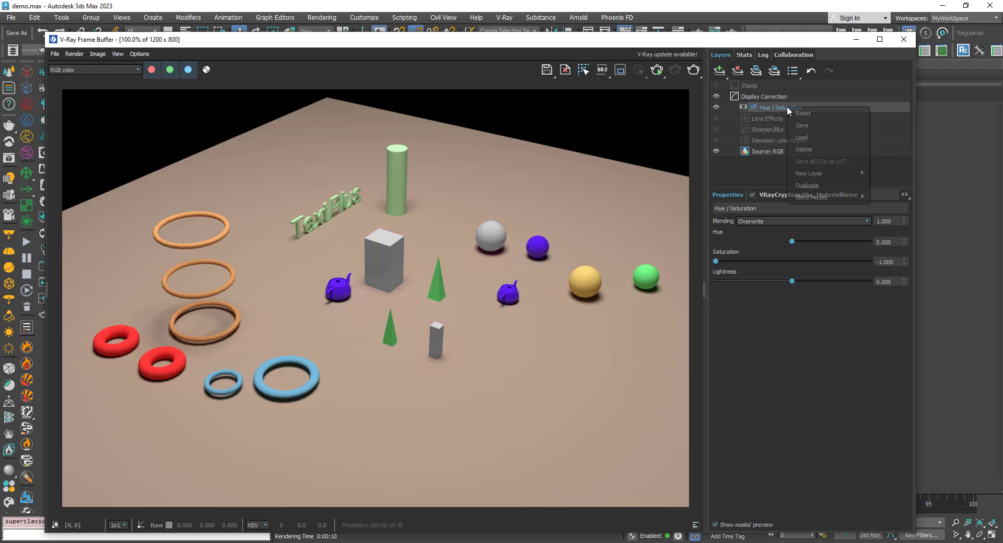
click(807, 144)
click(521, 280)
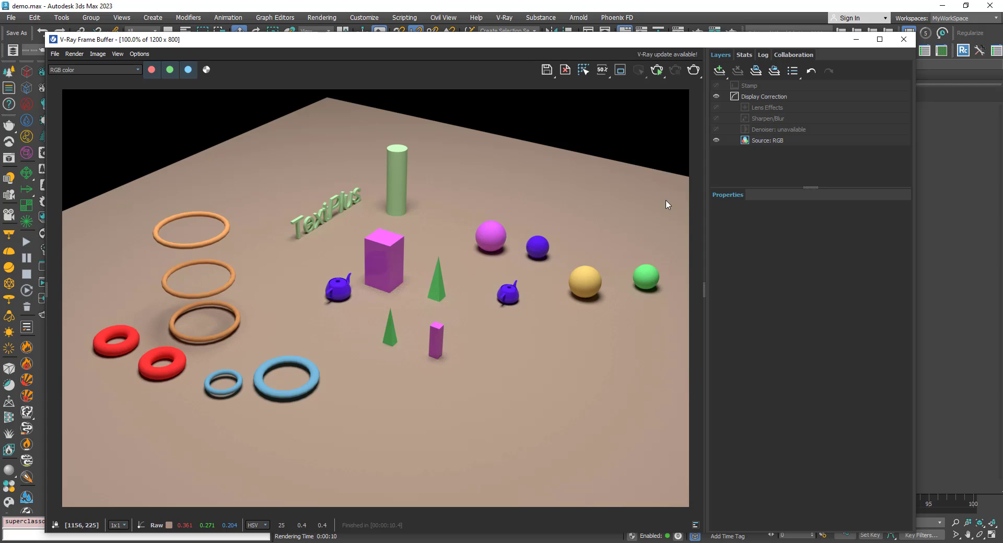
click(904, 40)
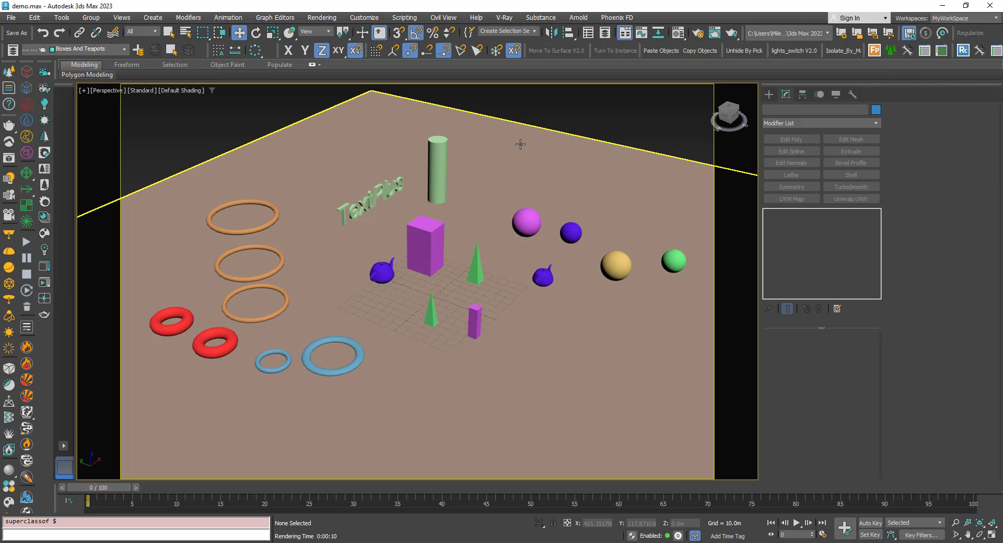
Add a third VRayCryptomatte render element named VRayCryptomatte_byLayer and set its ID type to Layer name.
key(F10)
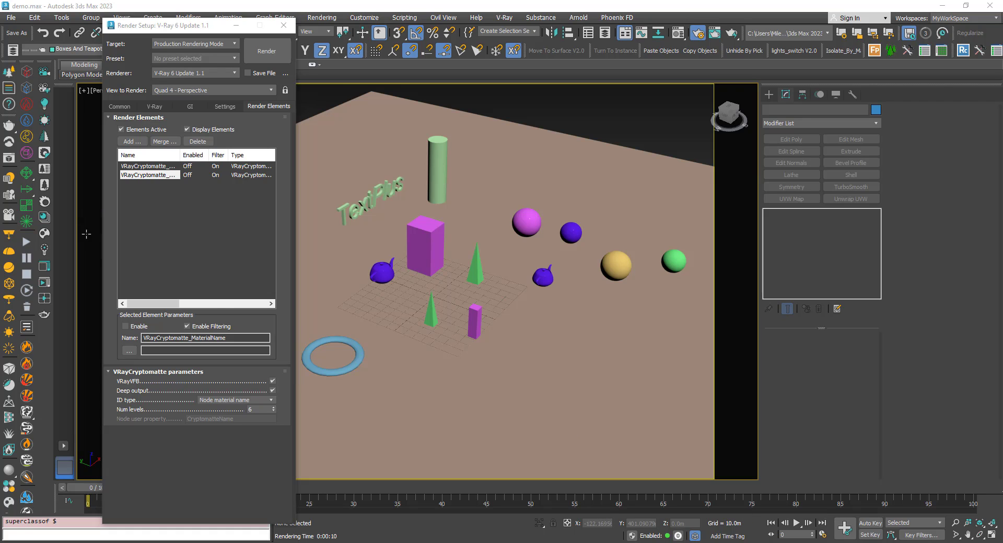
click(131, 142)
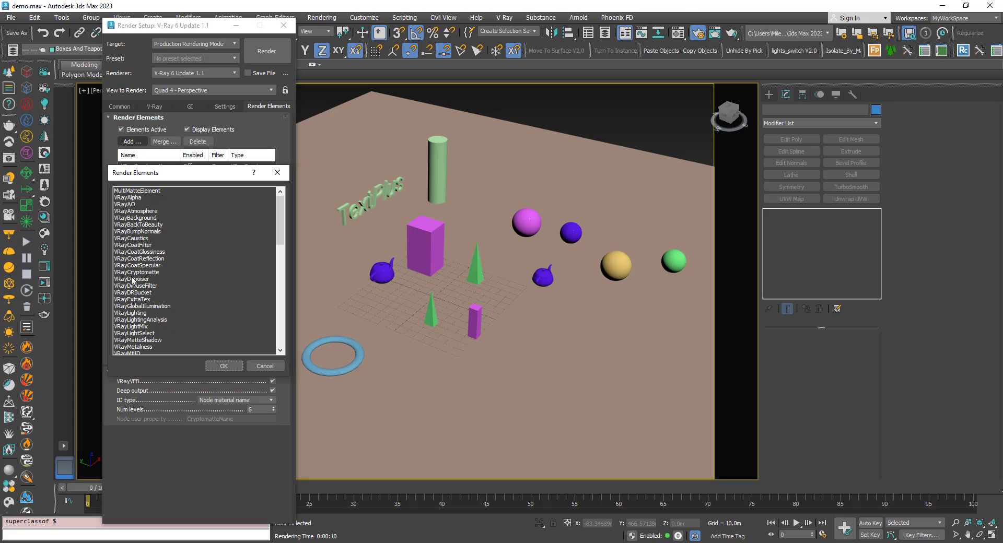
double_click(133, 273)
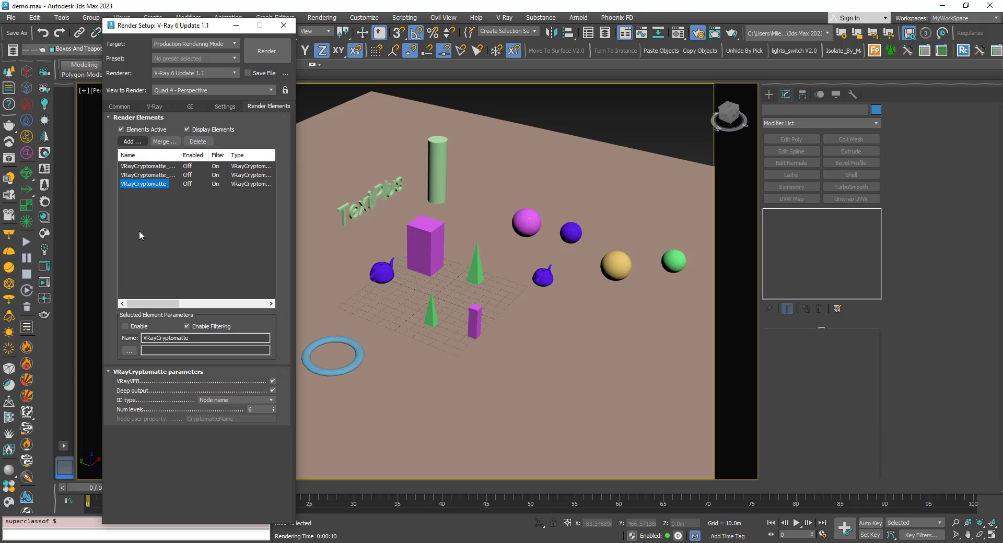
click(202, 339)
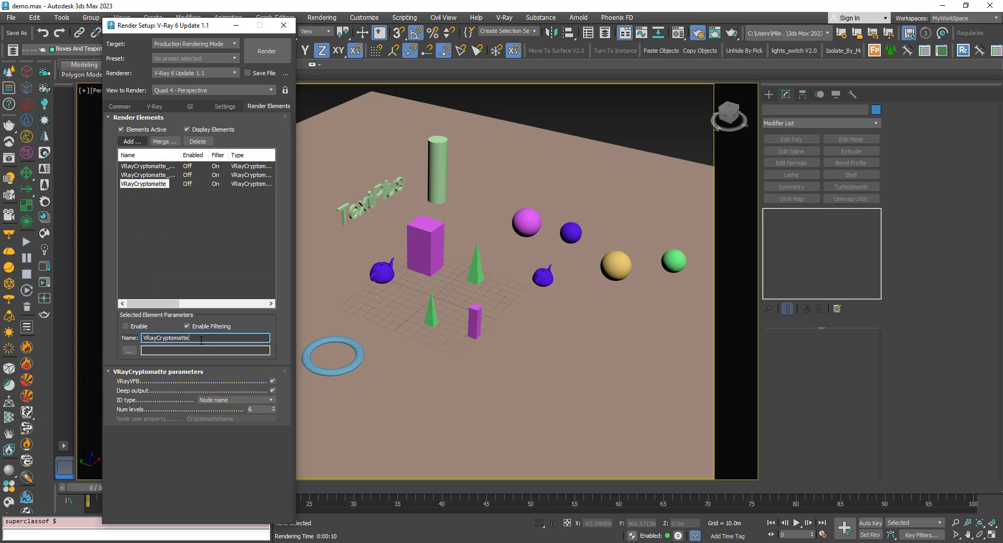
text(_byLayer)
click(242, 401)
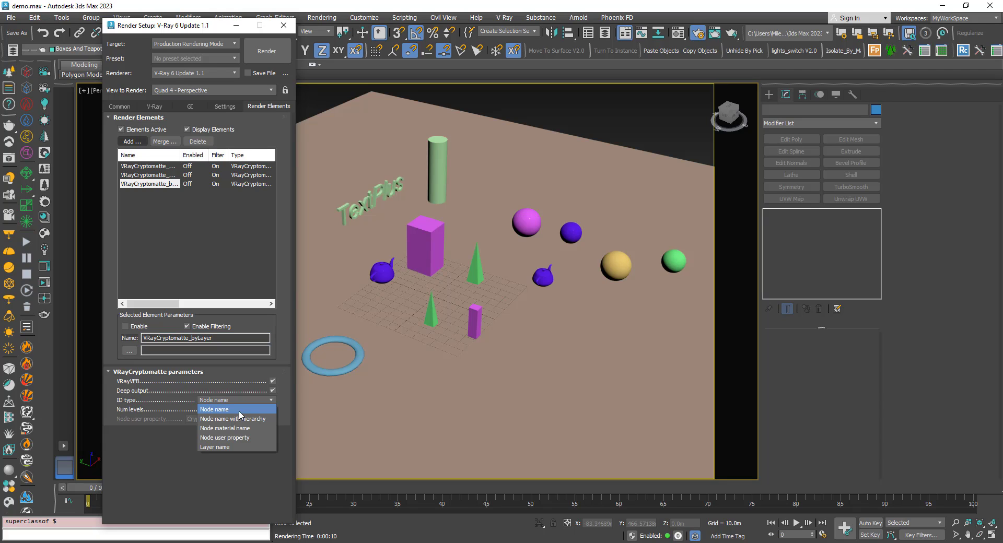
click(217, 449)
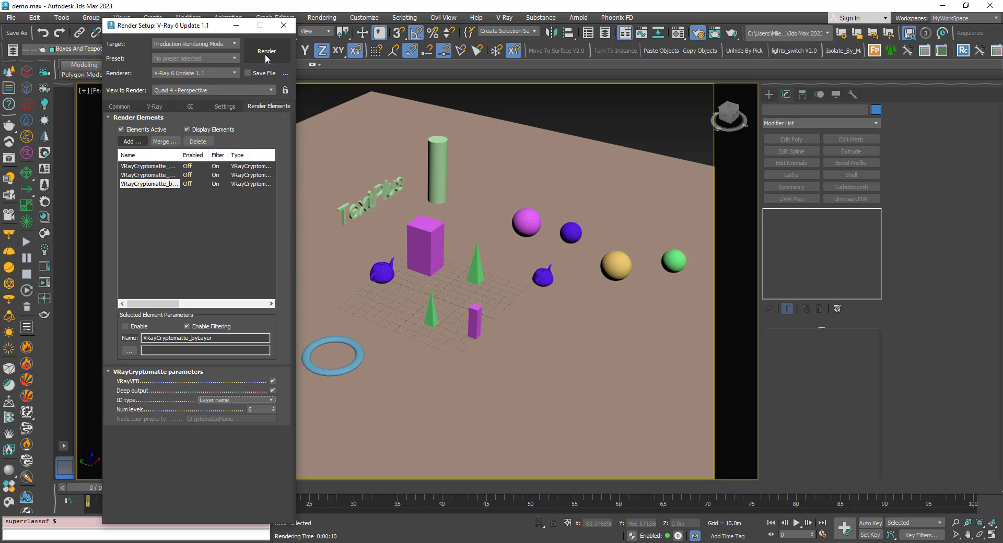
Select all objects on the Boxes And Teapots layer, isolate them to check the layer's contents, and end the isolation.
drag(191, 27, 687, 208)
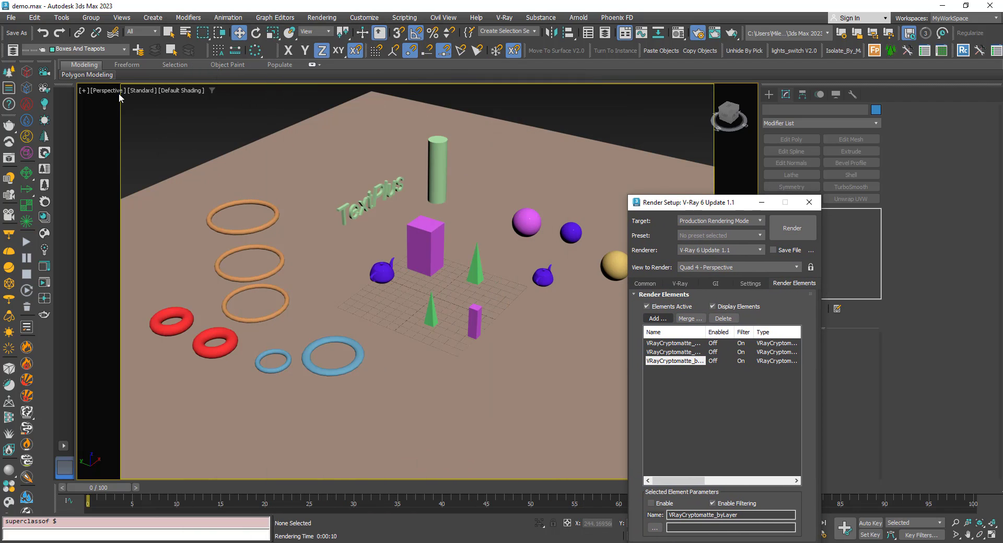
click(85, 50)
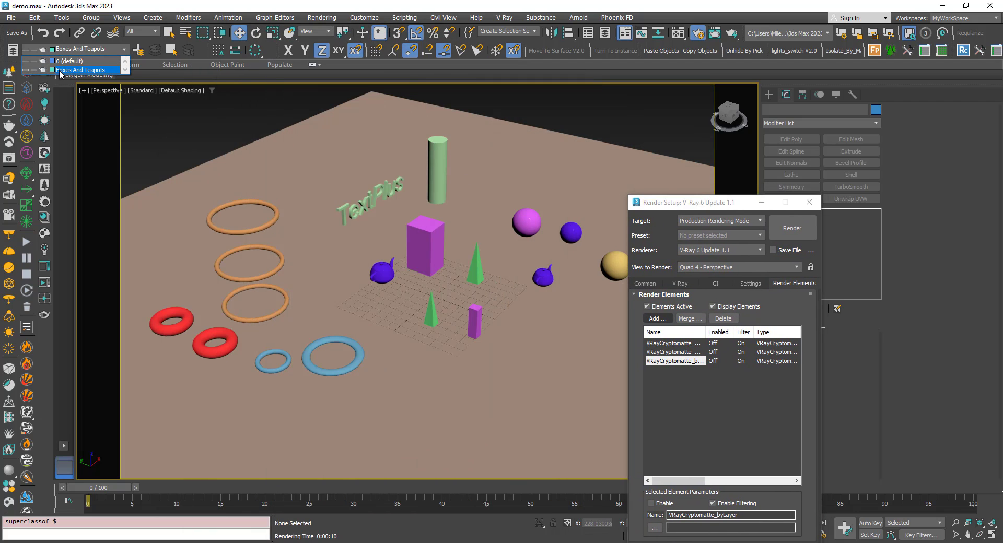
click(78, 70)
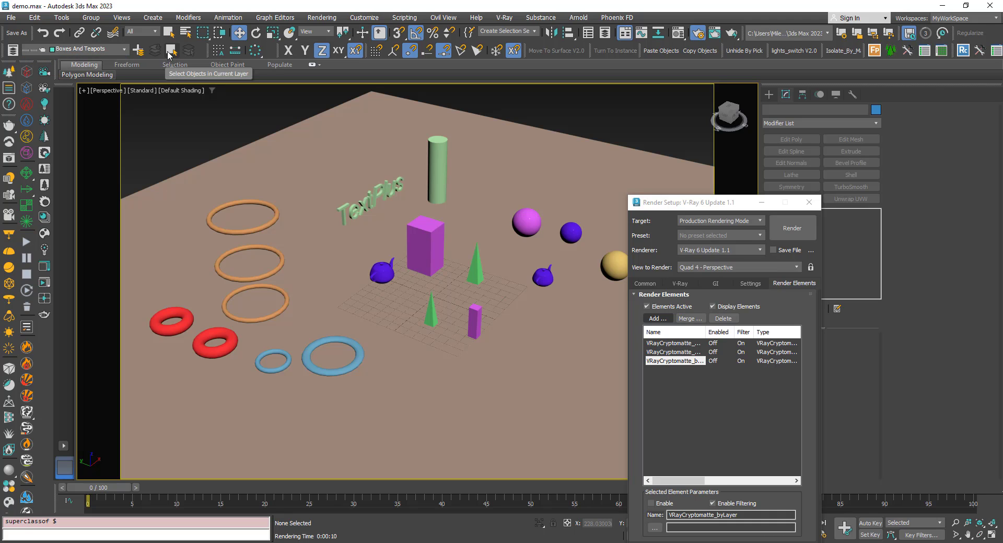
click(169, 51)
right_click(414, 268)
click(428, 223)
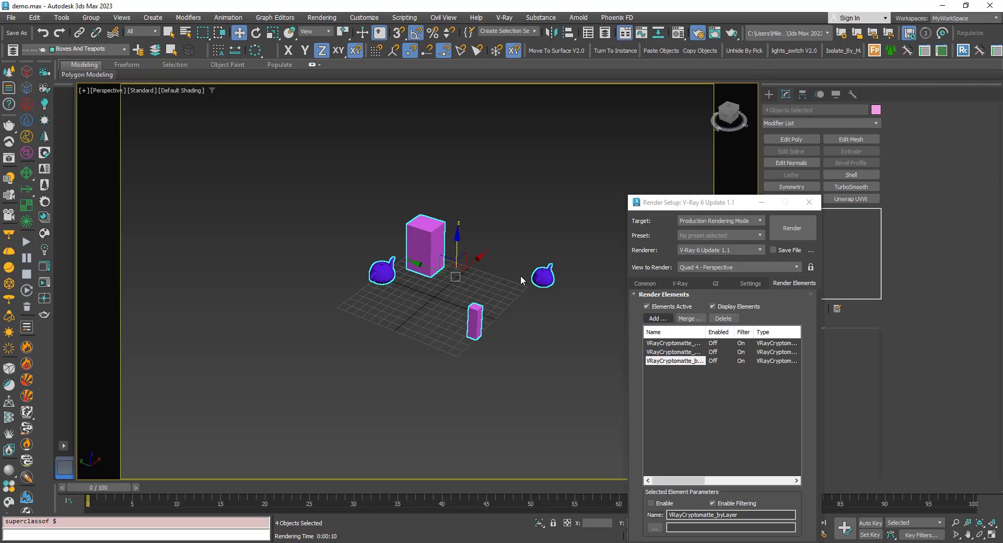
right_click(318, 276)
click(320, 210)
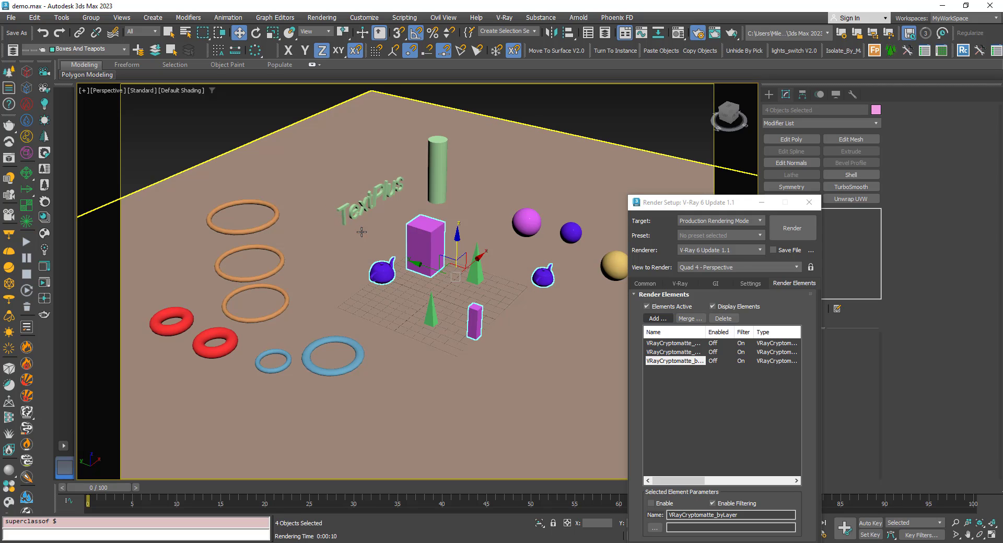
Render the scene and add an Exposure correction layer with a Cryptomatte mask in the frame buffer.
drag(703, 205, 152, 40)
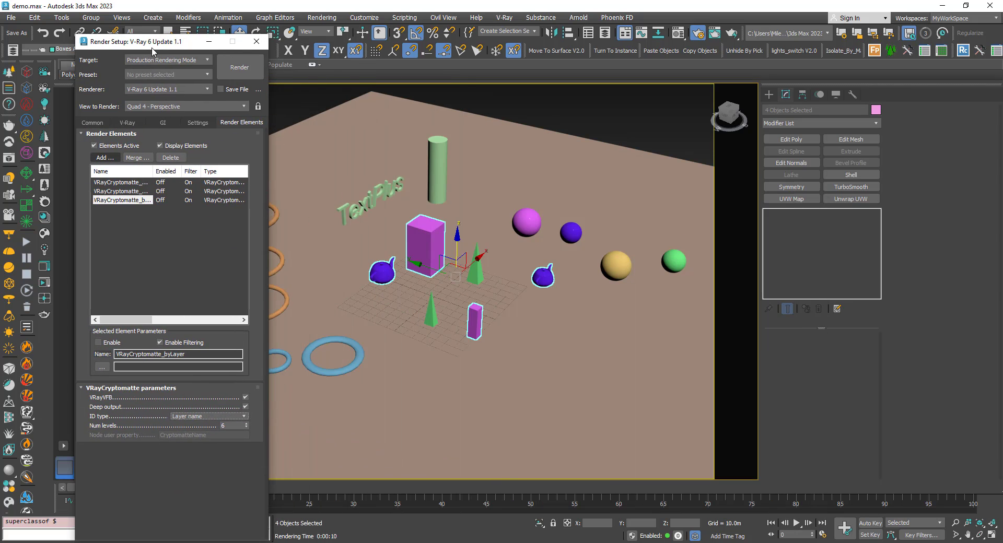
click(239, 65)
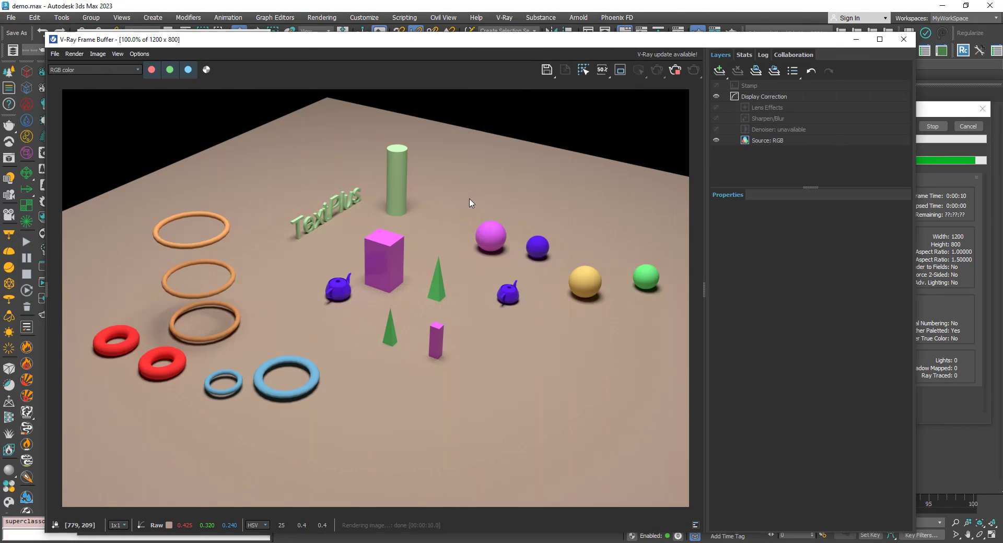
click(719, 71)
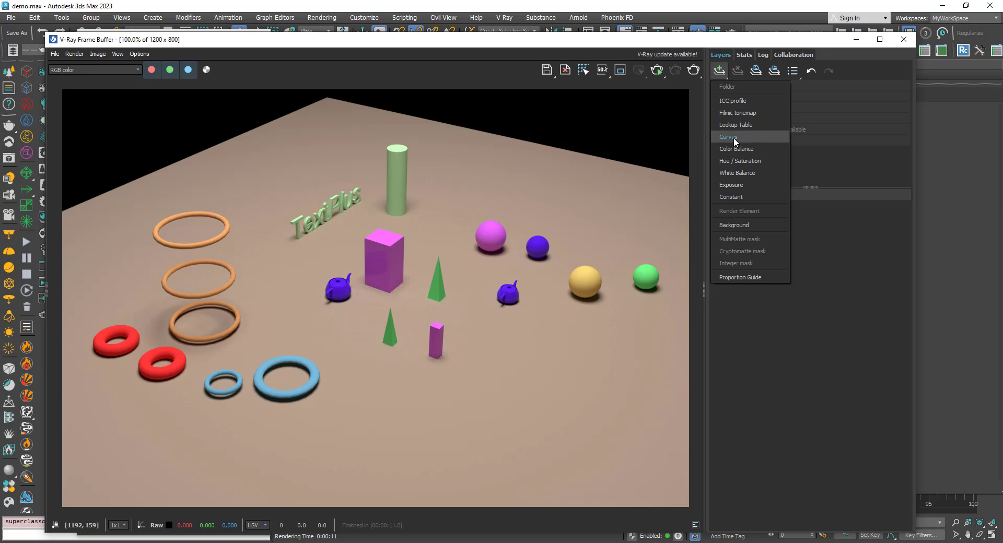
click(727, 186)
right_click(769, 108)
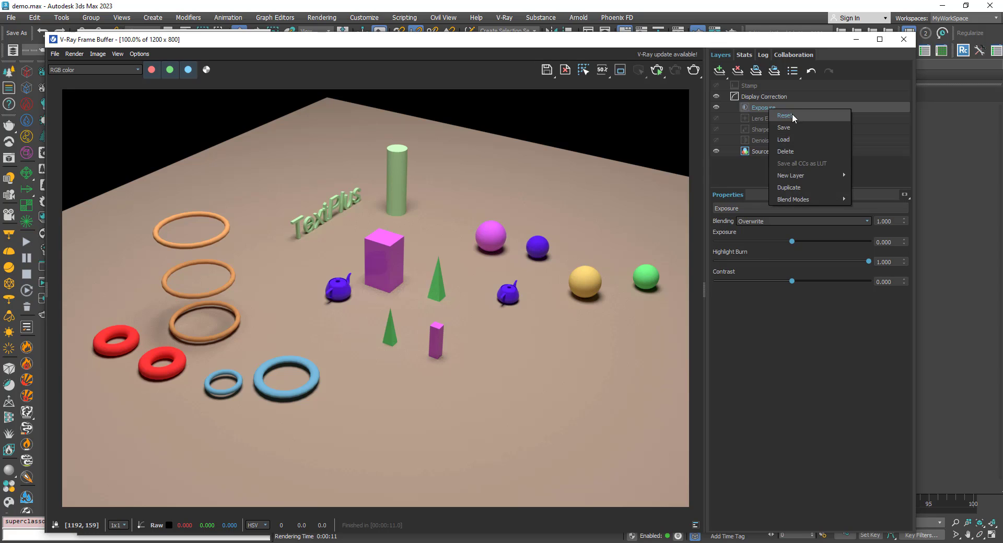
mouse_move(814, 175)
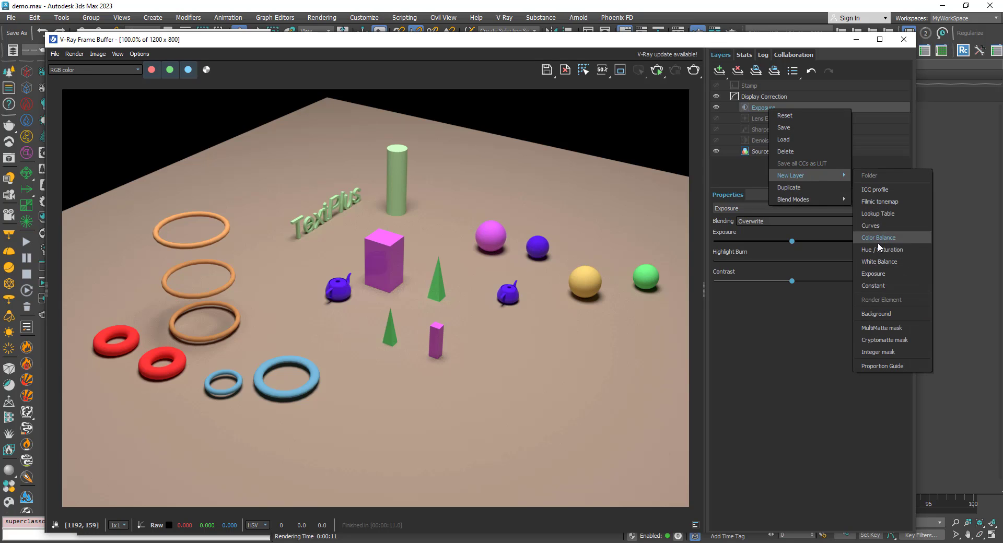
click(876, 340)
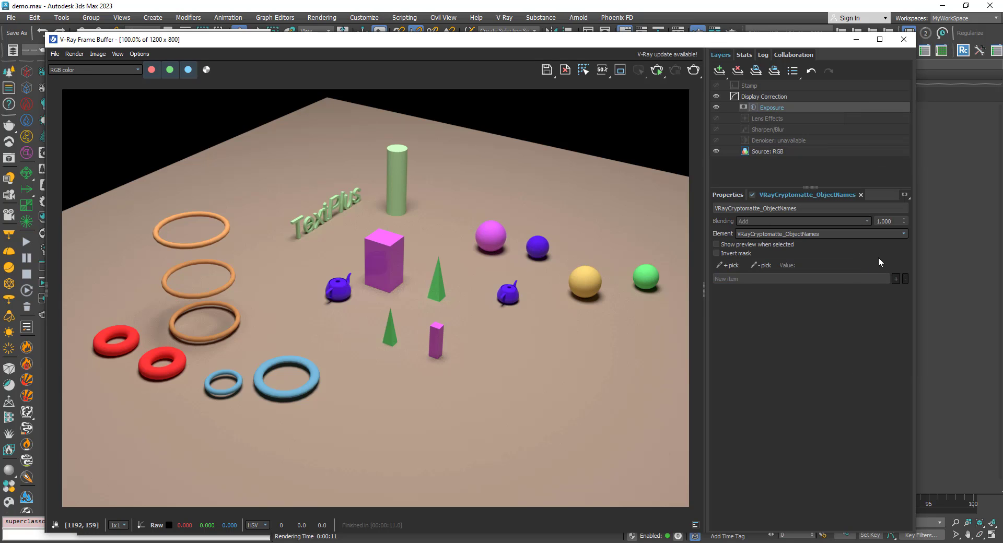
Set the mask's element to VRayCryptomatte_byLayer and pick the Boxes And Teapots layer from the large box in the render.
click(908, 237)
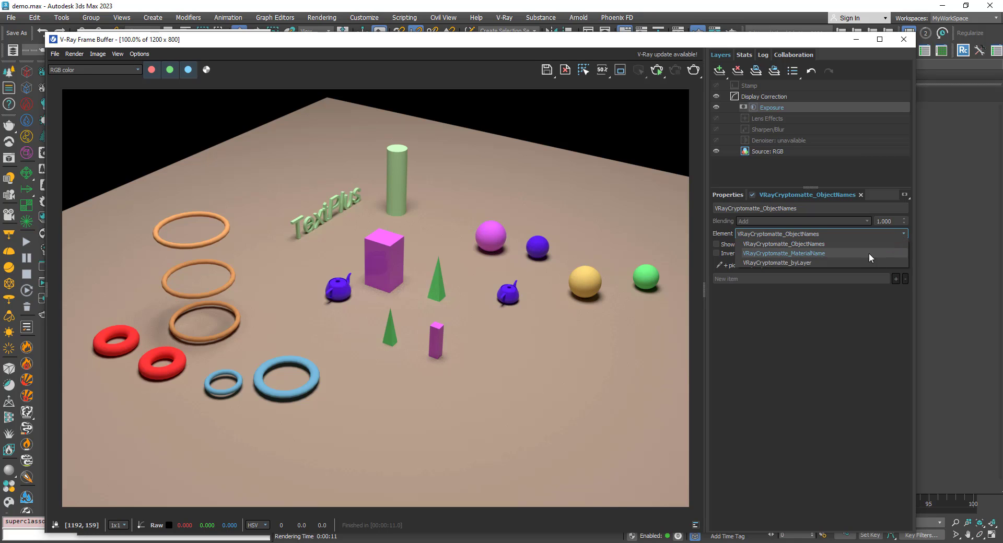
click(767, 263)
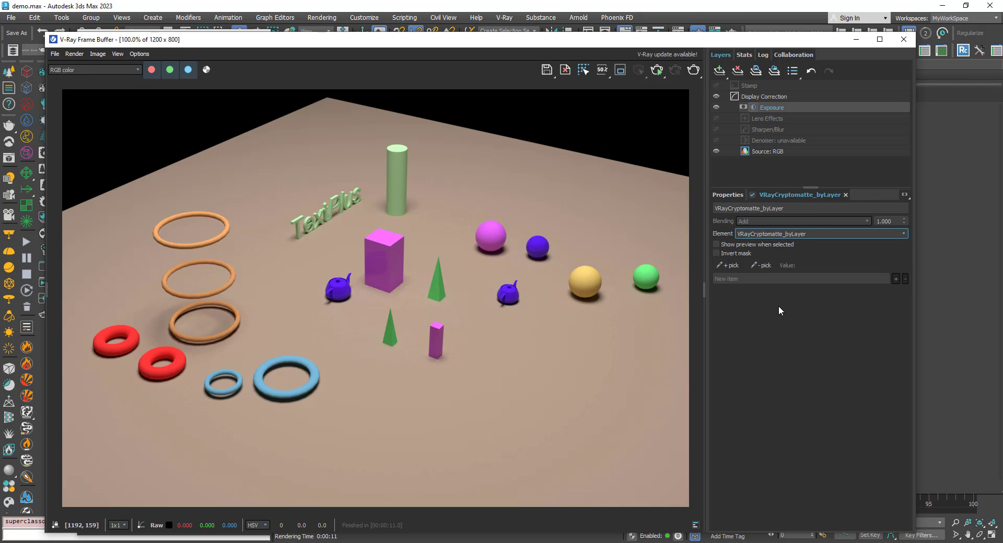
click(728, 265)
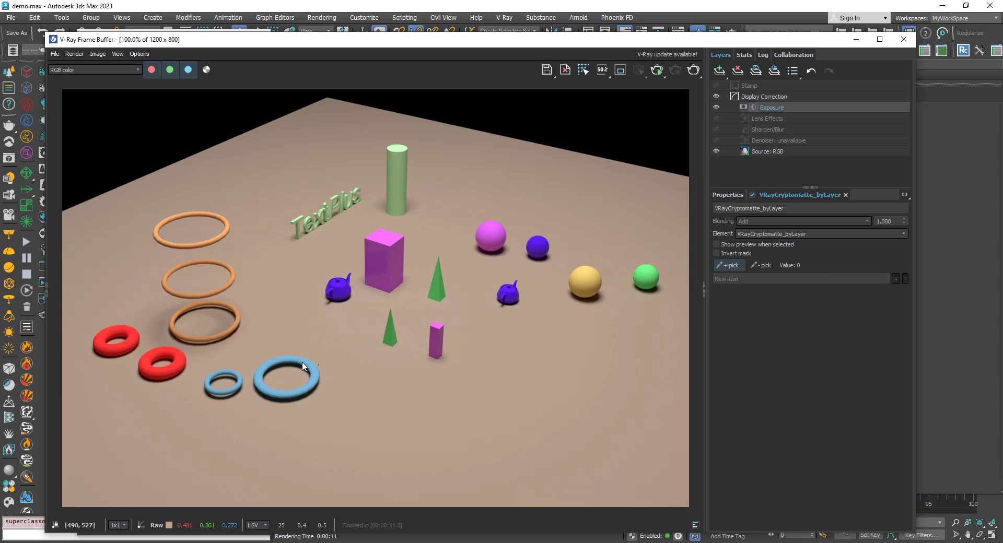
click(390, 265)
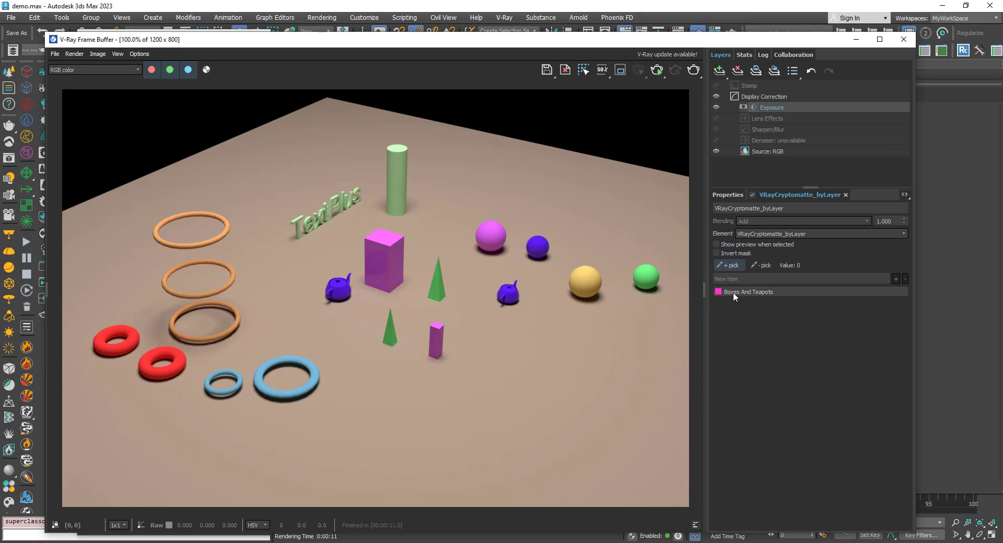
Lower the masked layer's exposure, set its highlight burn to 0.519 and its contrast to -0.577.
click(726, 195)
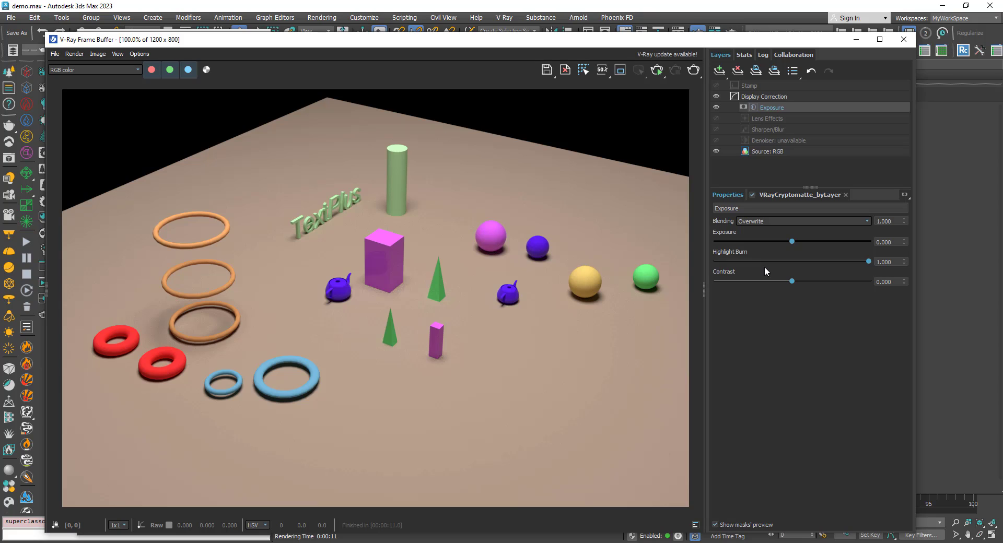
drag(791, 242, 769, 239)
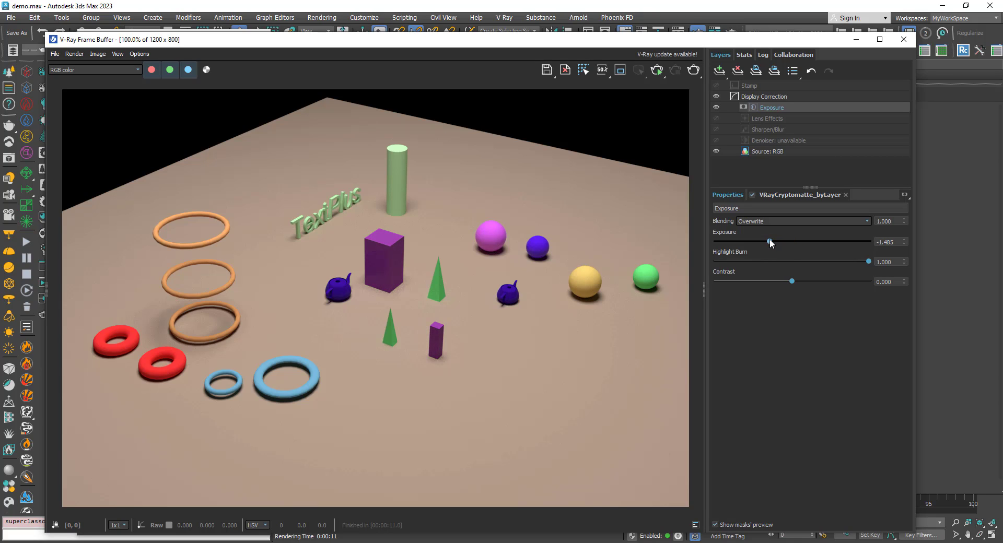
mouse_move(866, 262)
mouse_down()
mouse_move(834, 261)
mouse_move(830, 281)
mouse_move(741, 280)
mouse_move(755, 281)
mouse_up()
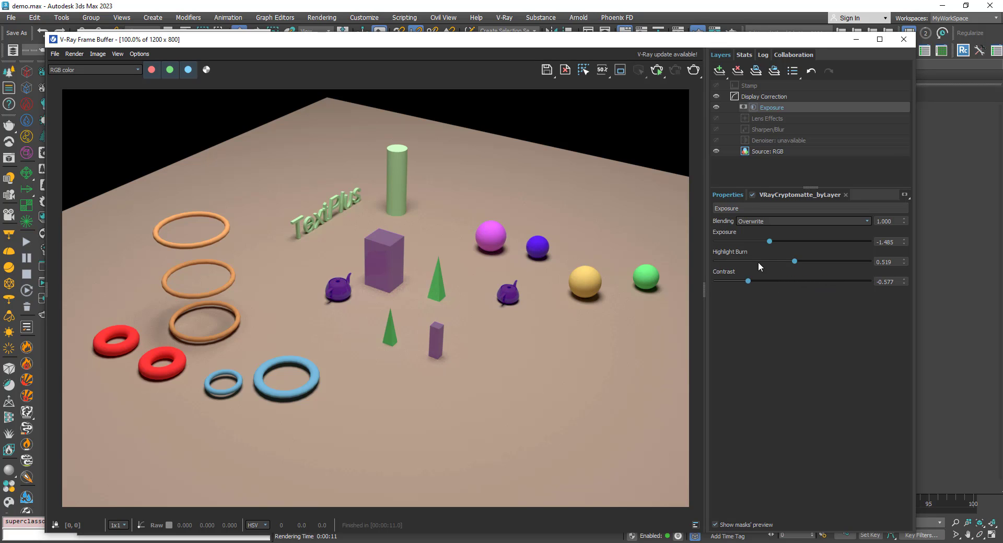
mouse_move(768, 241)
mouse_down()
mouse_move(835, 241)
mouse_move(761, 242)
mouse_up()
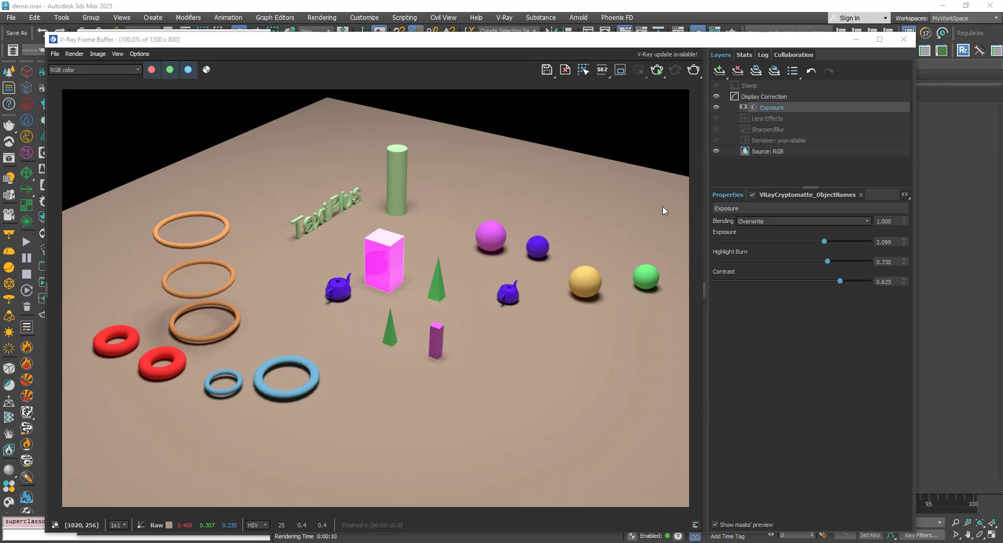
Delete the masked Exposure layer and minimize the frame buffer.
right_click(769, 106)
click(795, 150)
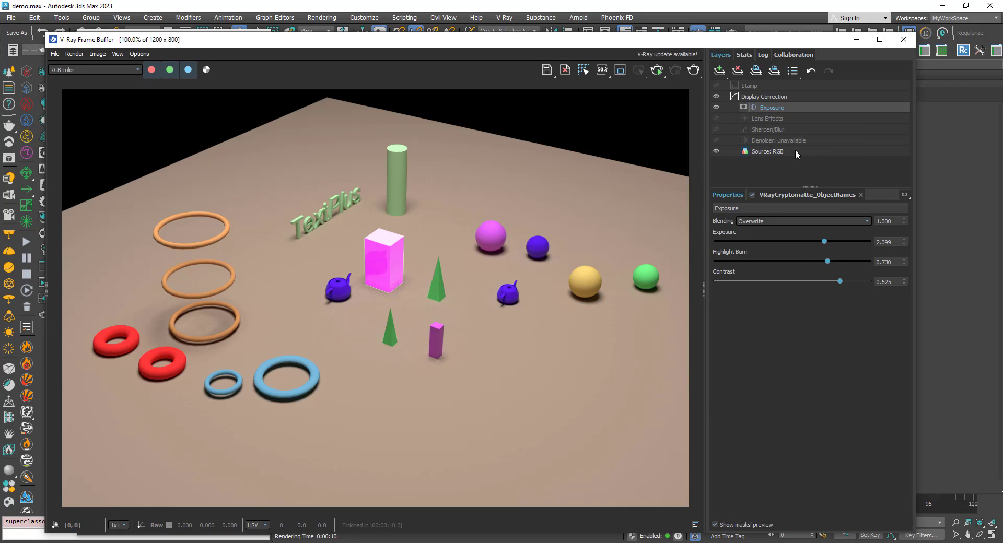
click(526, 281)
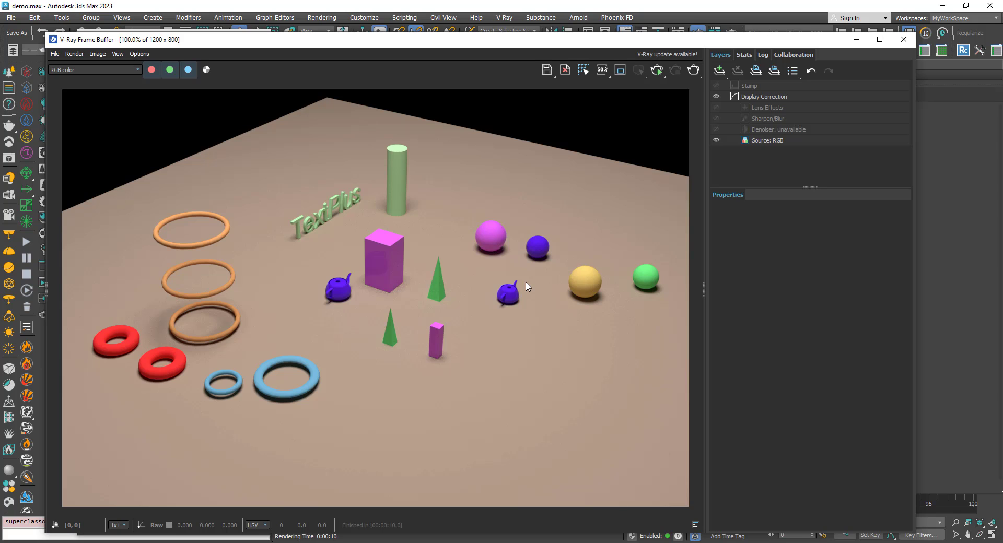
click(855, 39)
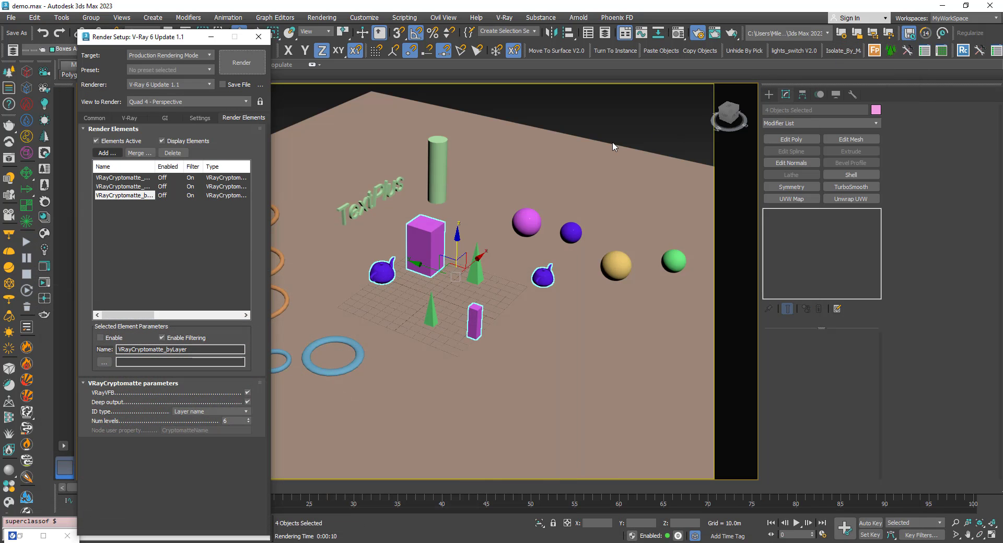
Add a fourth VRayCryptomatte render element named VRayCryptomatte_ObjProperties and set its ID type to Node user property.
click(124, 246)
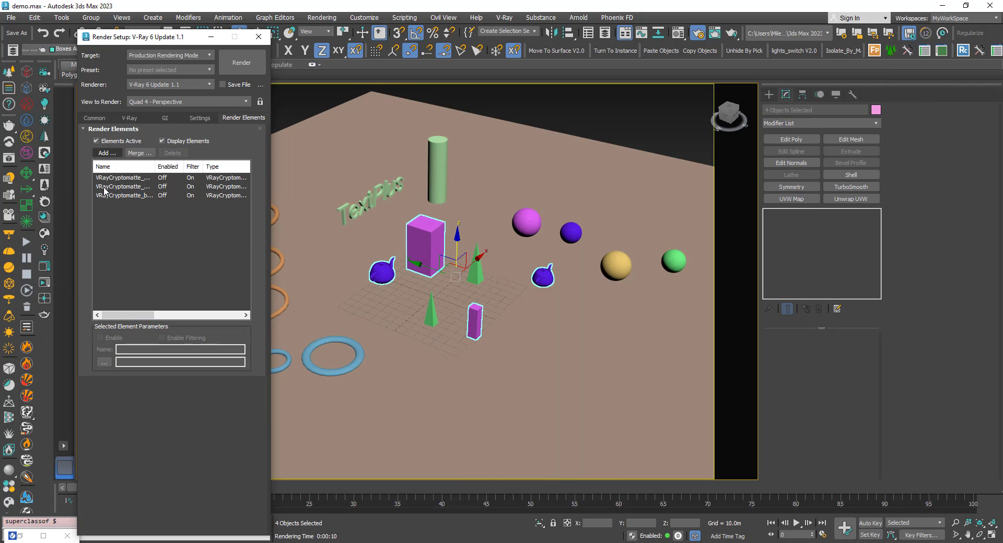
click(106, 153)
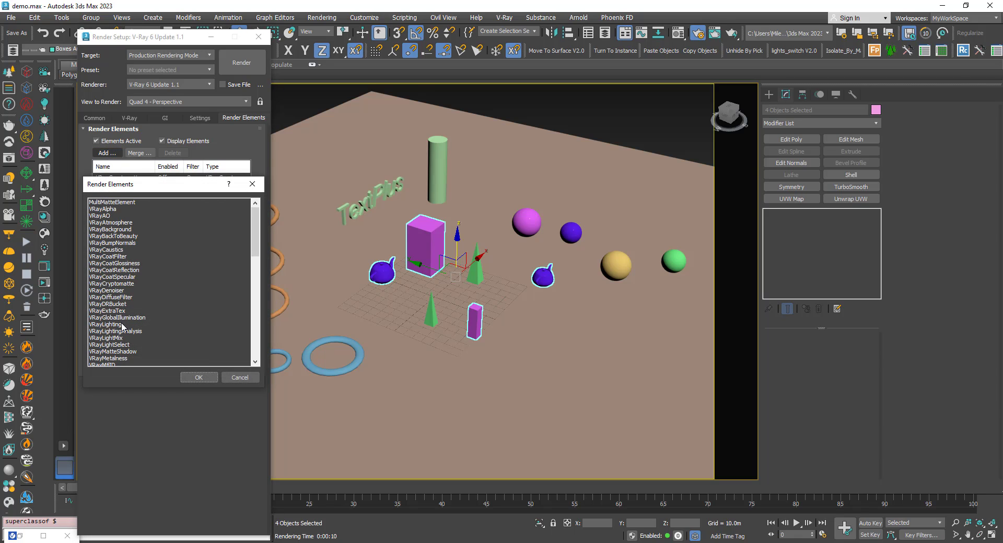
double_click(113, 284)
click(172, 349)
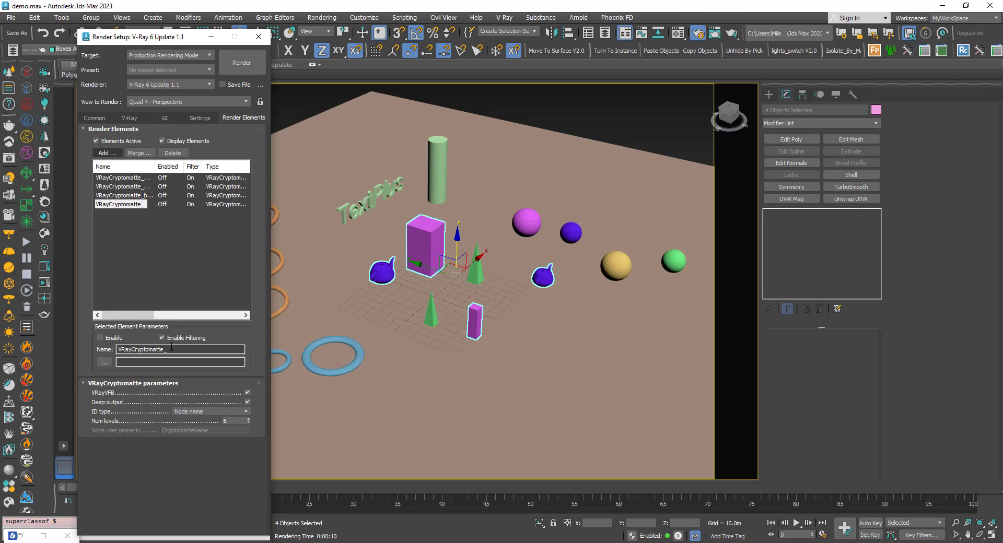
text(ObjProperties)
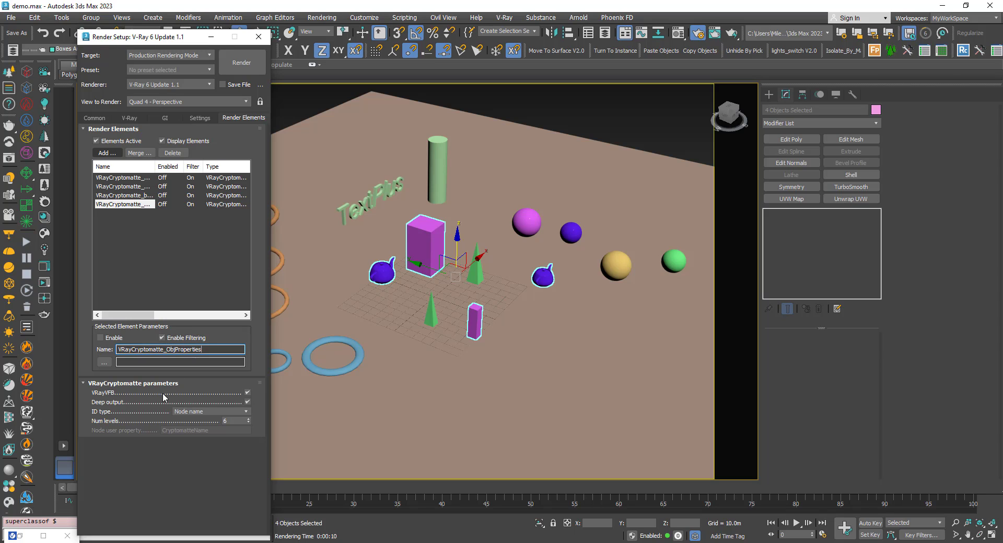
click(202, 412)
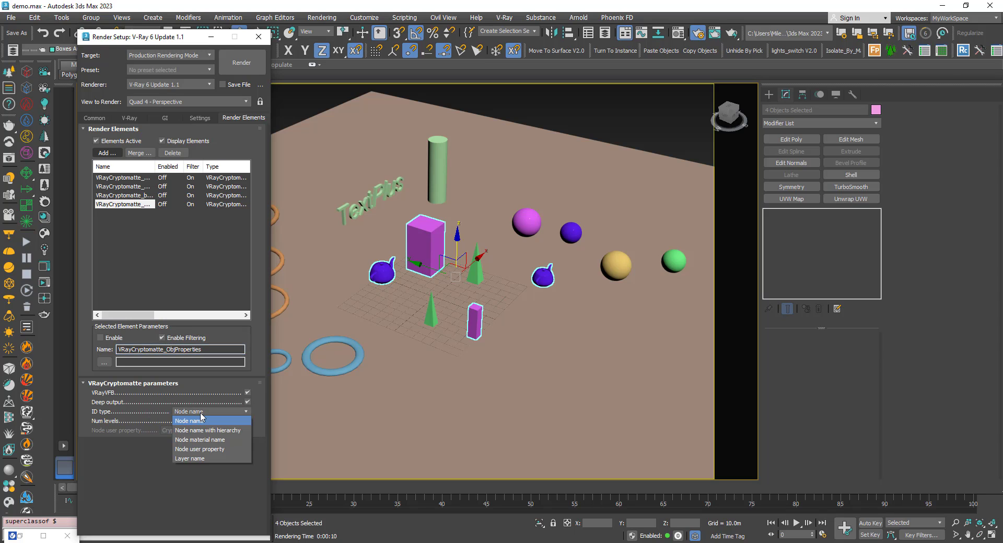
click(180, 449)
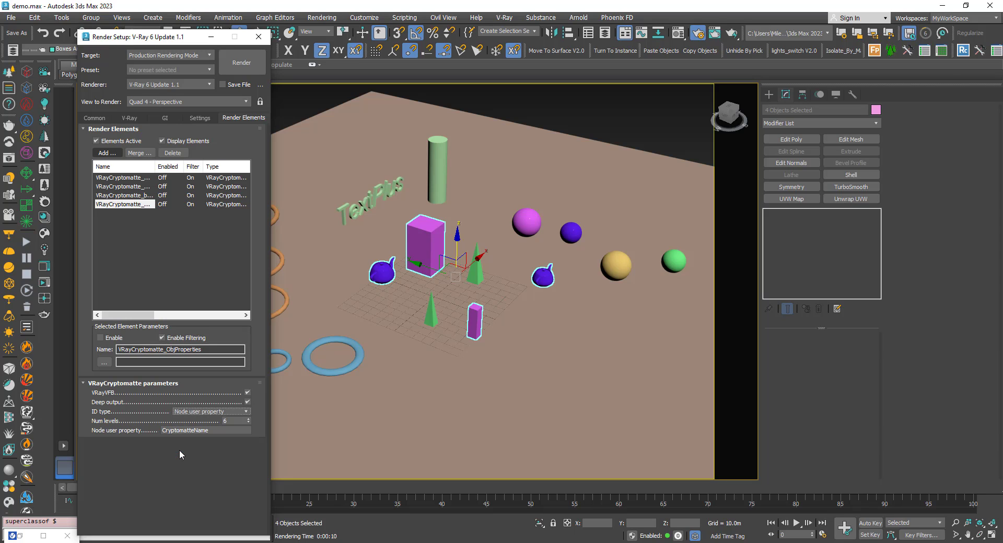
Minimize the render settings and select the green sphere, the magenta sphere, both boxes and the teapot beside the large box.
click(209, 38)
click(236, 117)
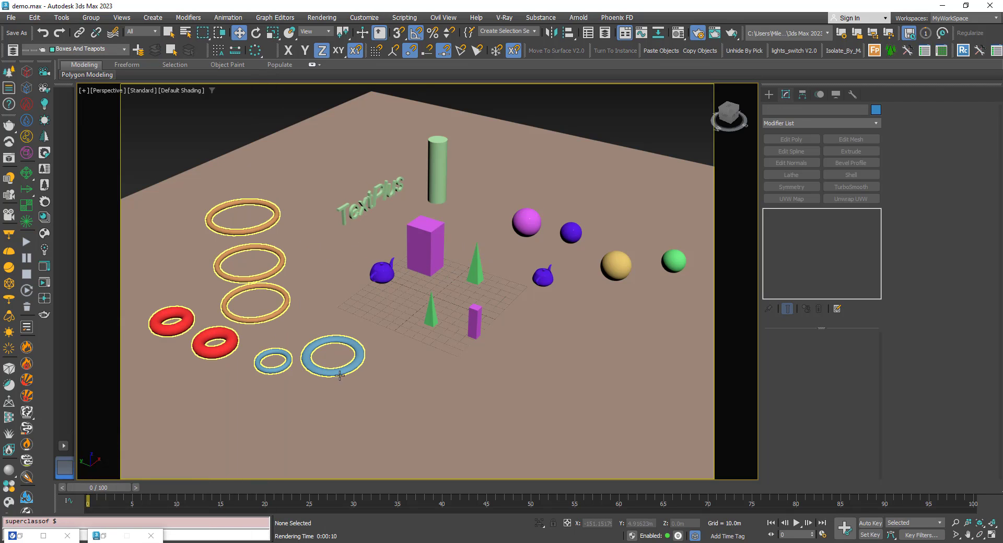
click(414, 319)
click(475, 321)
click(673, 260)
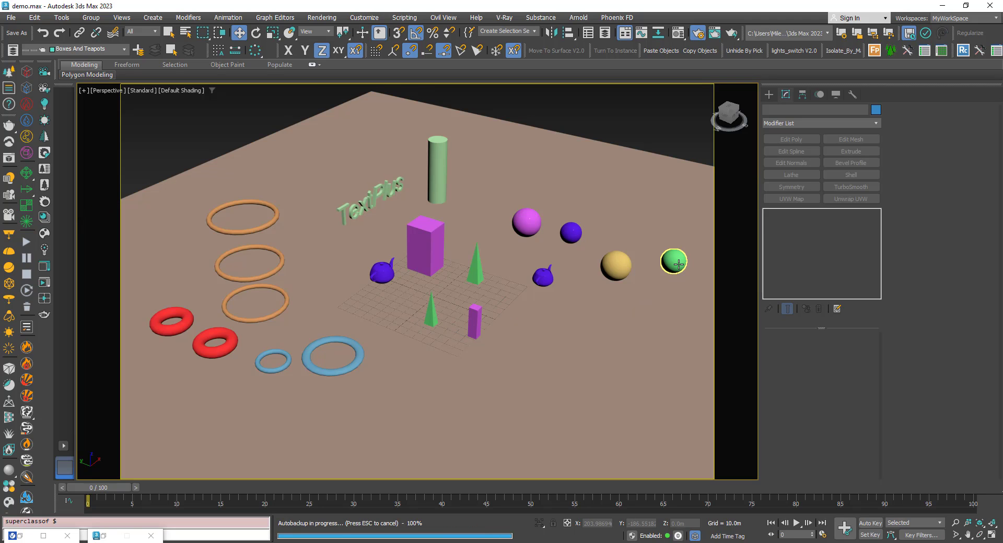
ctrl+click(532, 232)
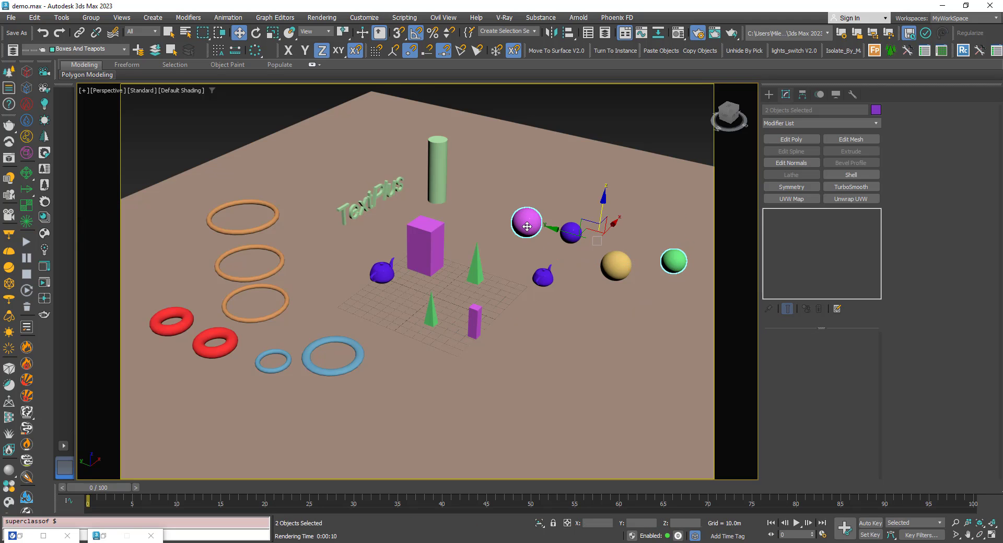
ctrl+click(422, 246)
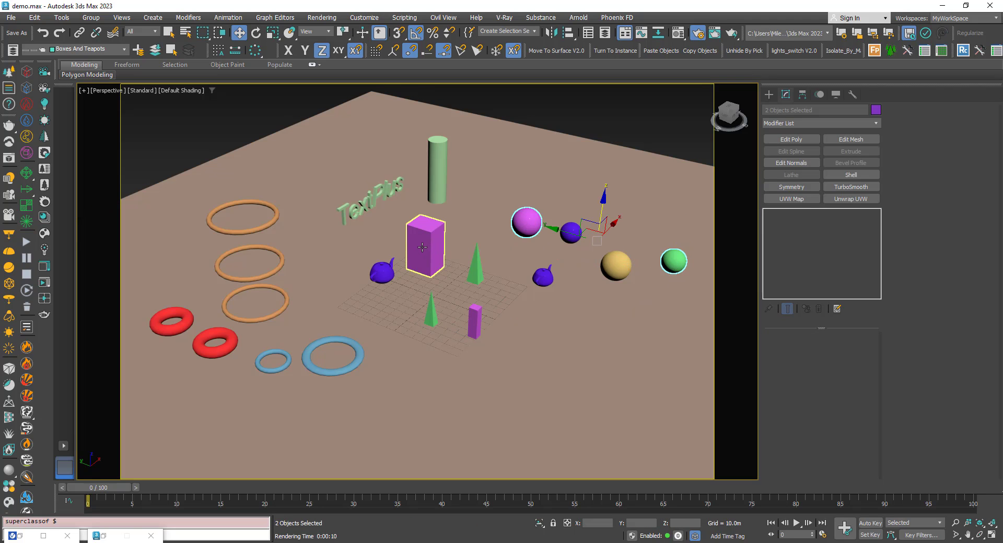
ctrl+click(383, 271)
ctrl+click(476, 324)
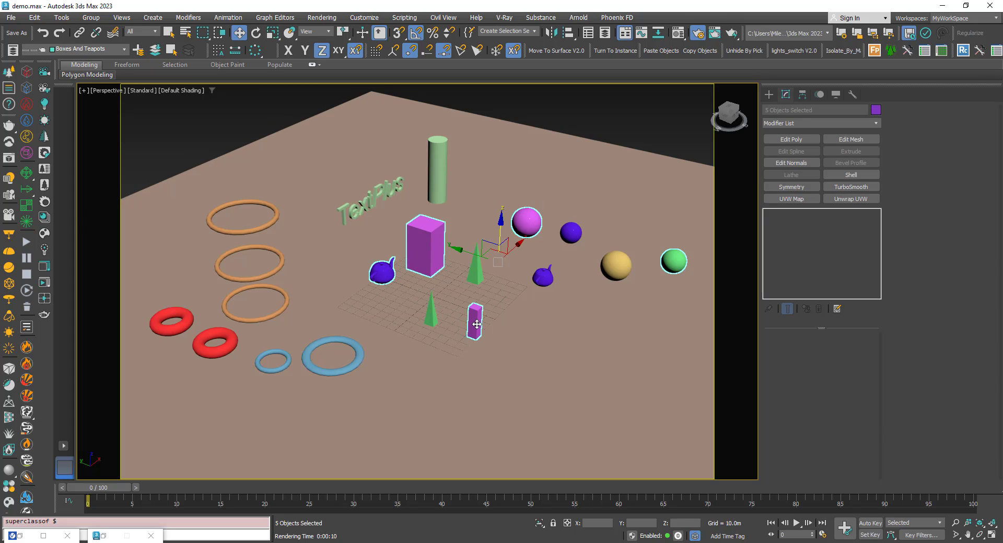
Add the user-defined property objects=1 to the five selected objects in their Object Properties.
right_click(432, 247)
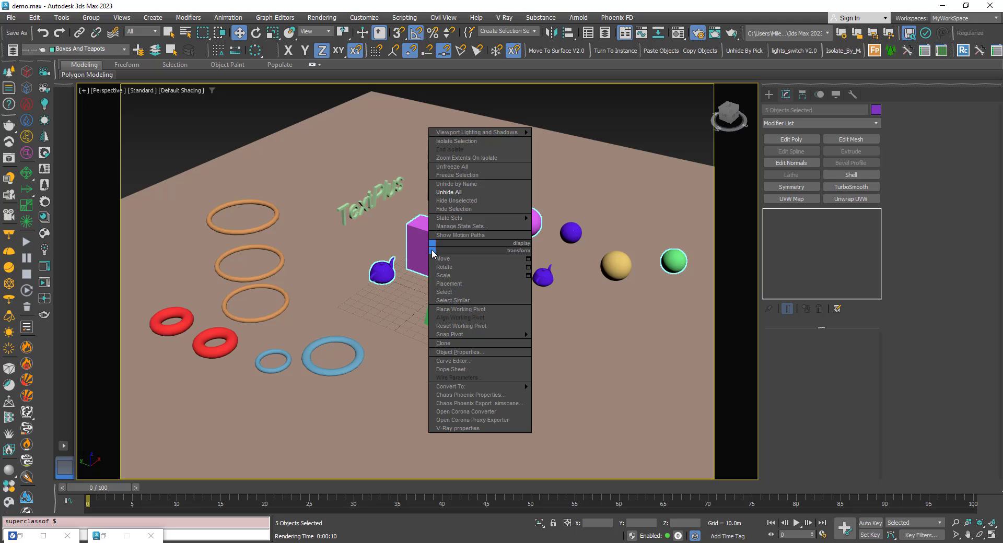
click(466, 351)
click(480, 126)
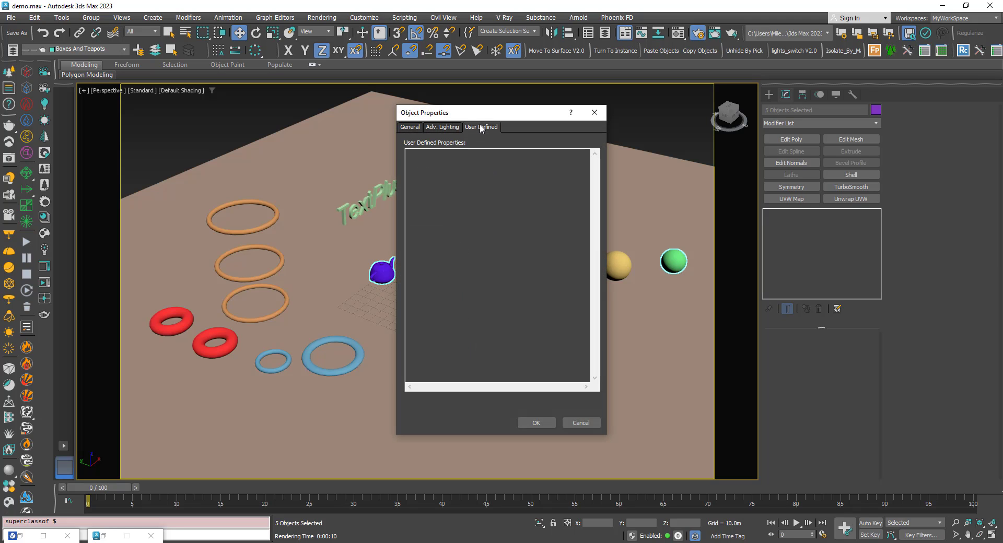
drag(453, 114, 691, 160)
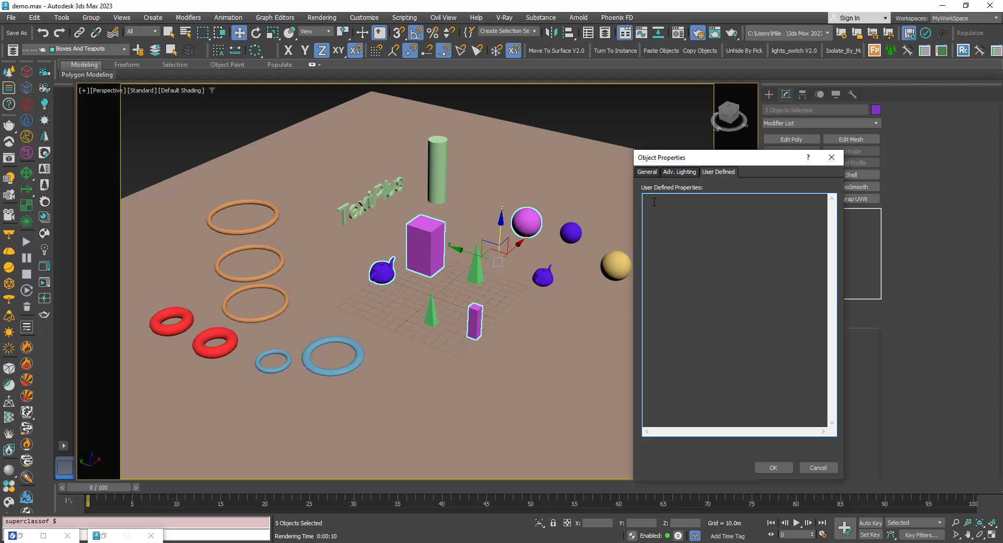
text(bject)
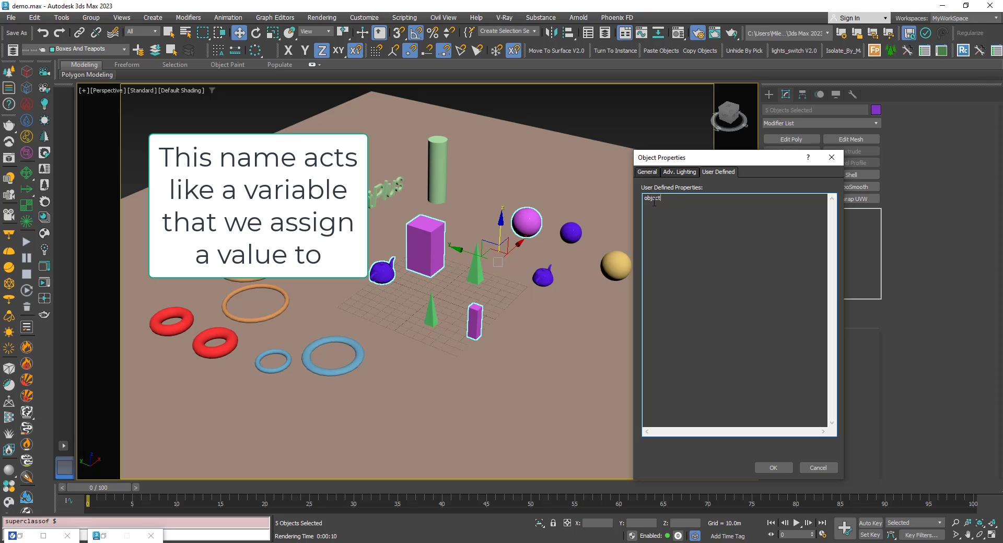
text(s)
key(BackSpace)
key(BackSpace)
key(BackSpace)
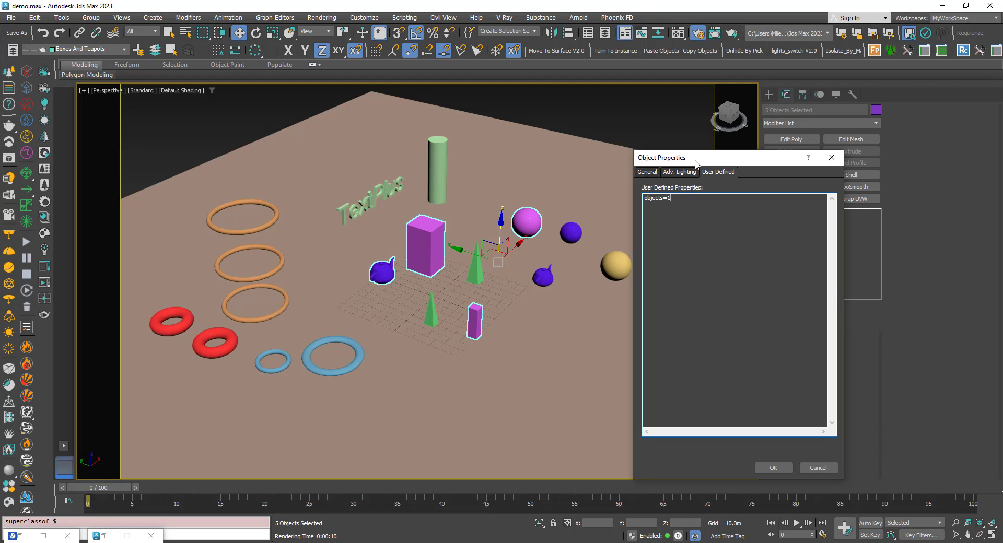
drag(695, 160, 821, 125)
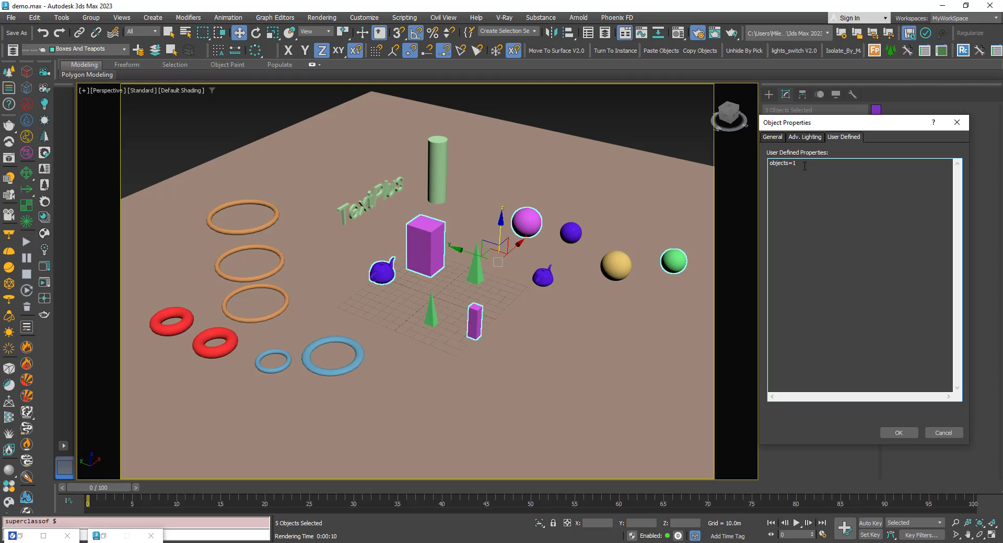
text(1)
Copy the property name "objects" from the user-defined properties and accept the Object Properties dialog.
drag(789, 165, 766, 164)
right_click(778, 167)
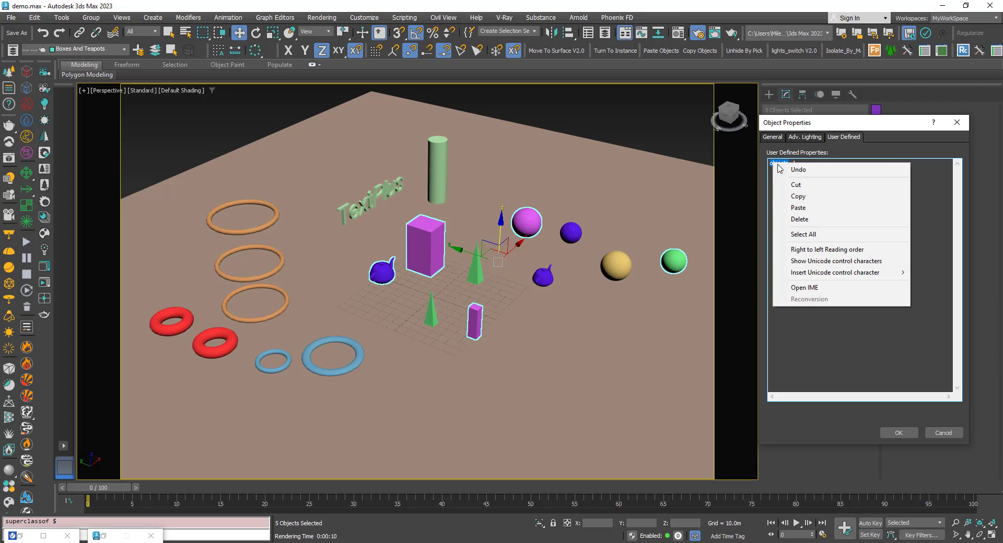
click(798, 197)
click(898, 434)
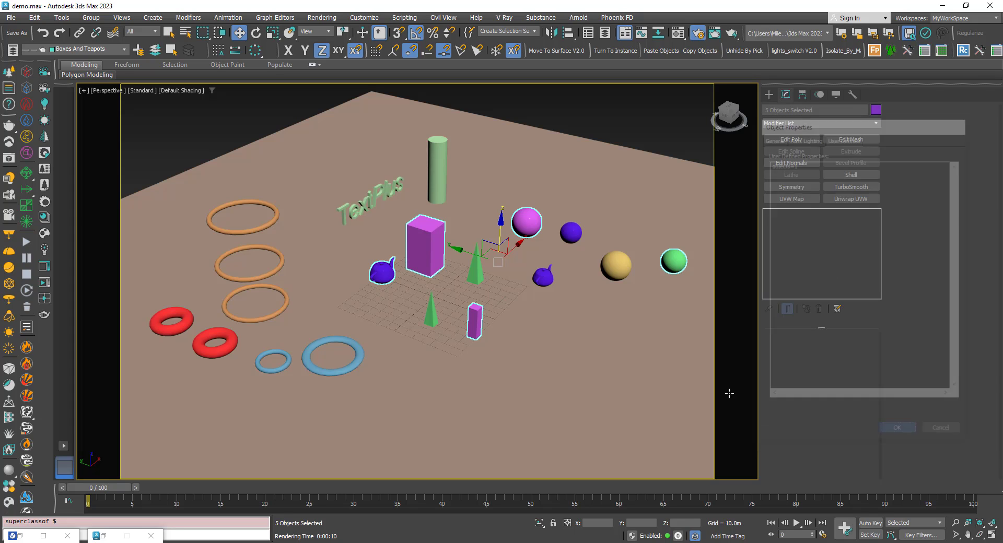
Set the VRayCryptomatte_ObjProperties element's node user property to objects and render the perspective view again in the frame buffer.
click(208, 127)
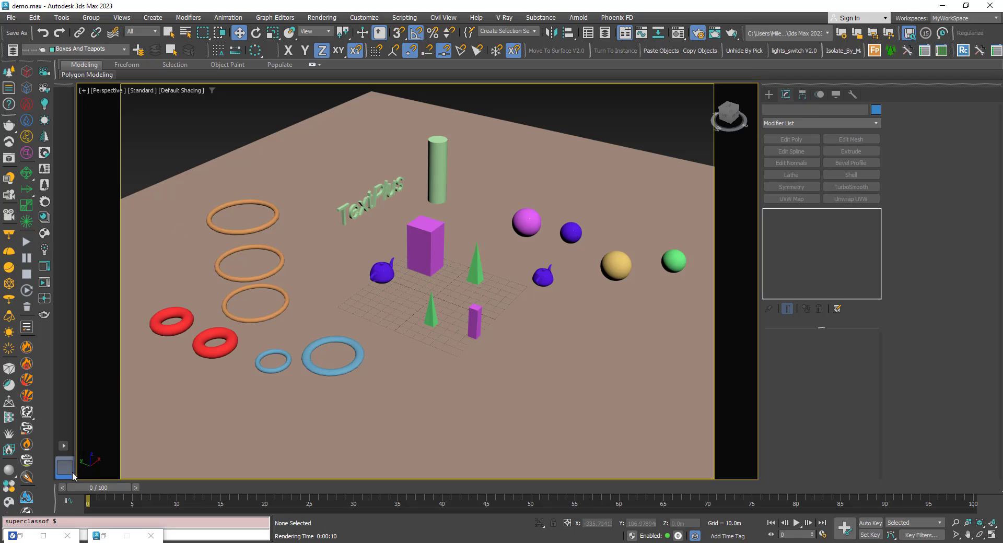
click(99, 538)
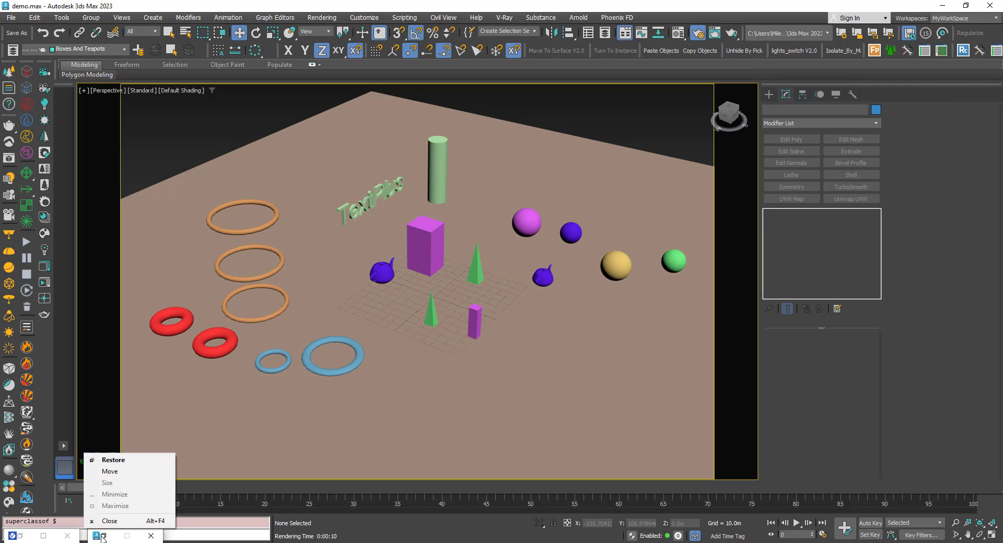
double_click(102, 538)
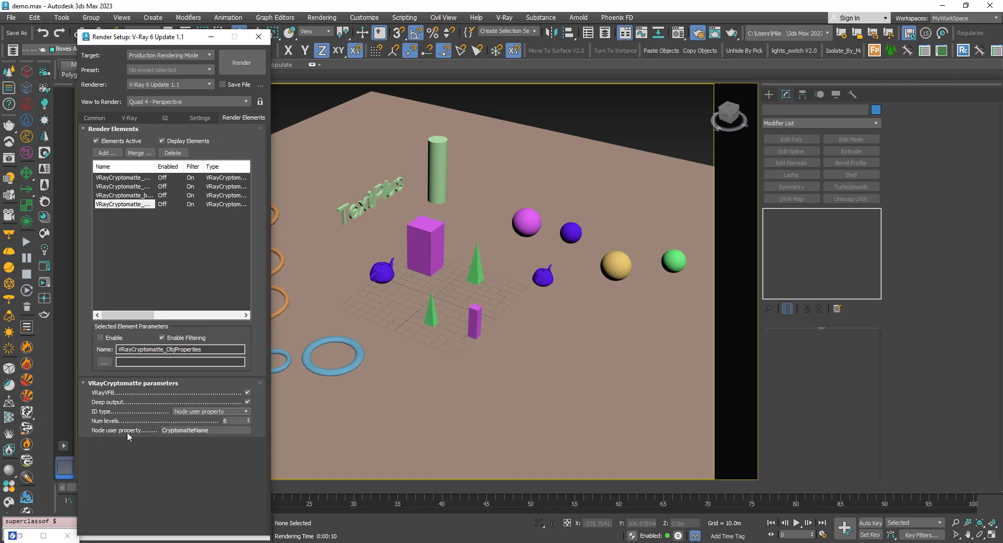
double_click(215, 431)
text(objects)
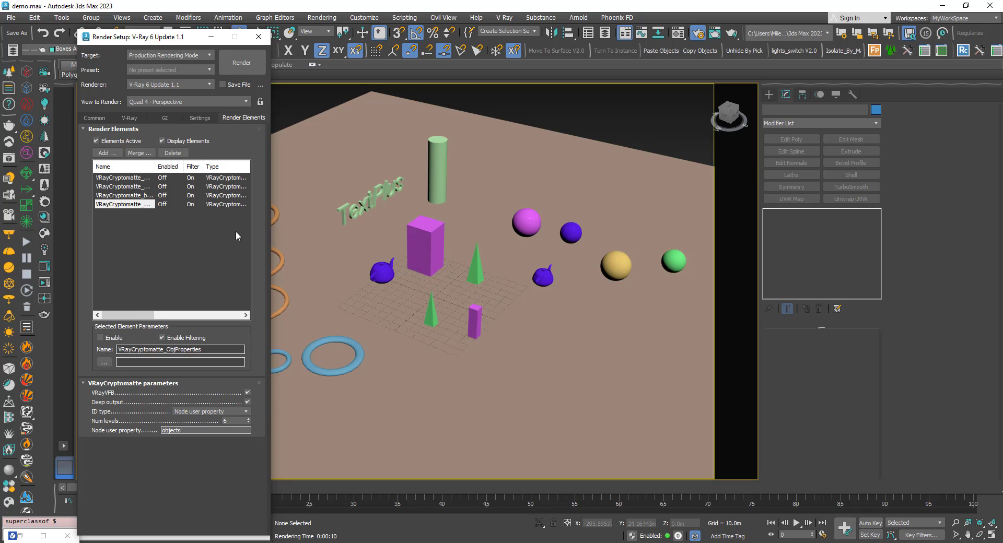
click(21, 537)
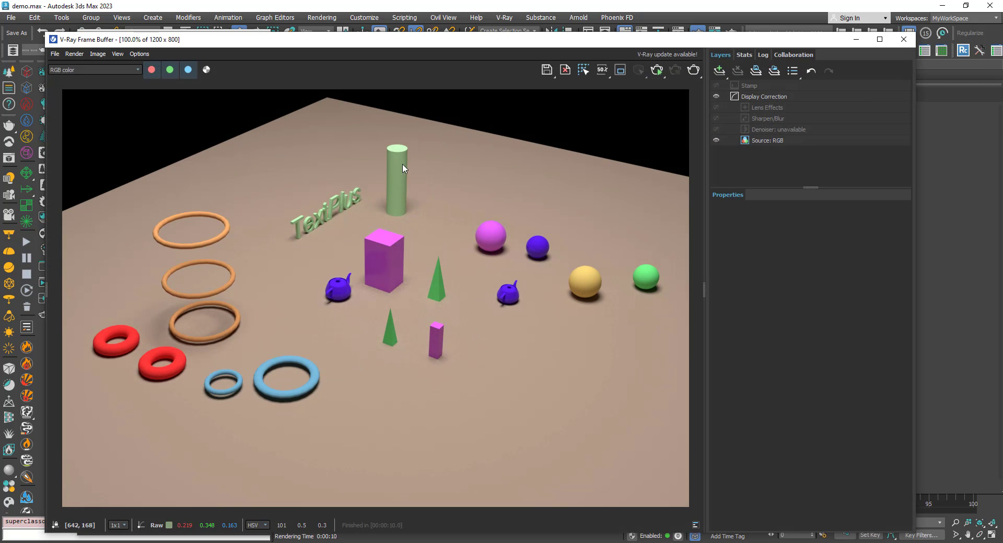
drag(450, 48, 545, 84)
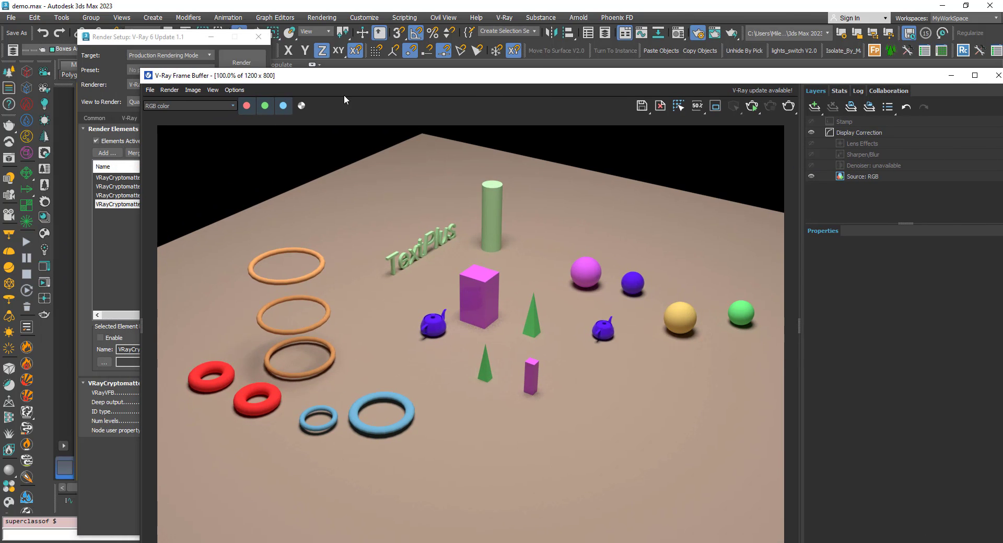
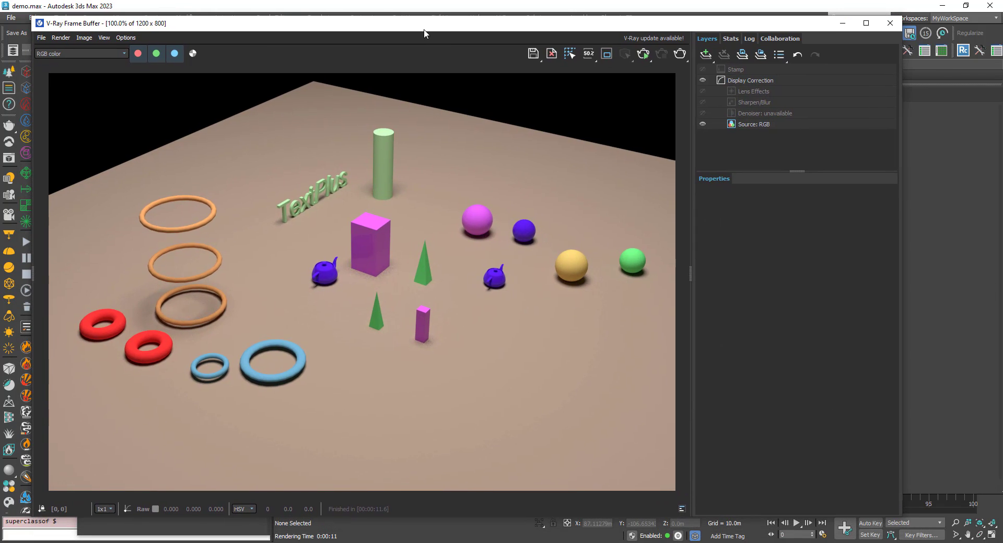
Check the user-defined properties of the large magenta box and cancel the dialog.
click(428, 239)
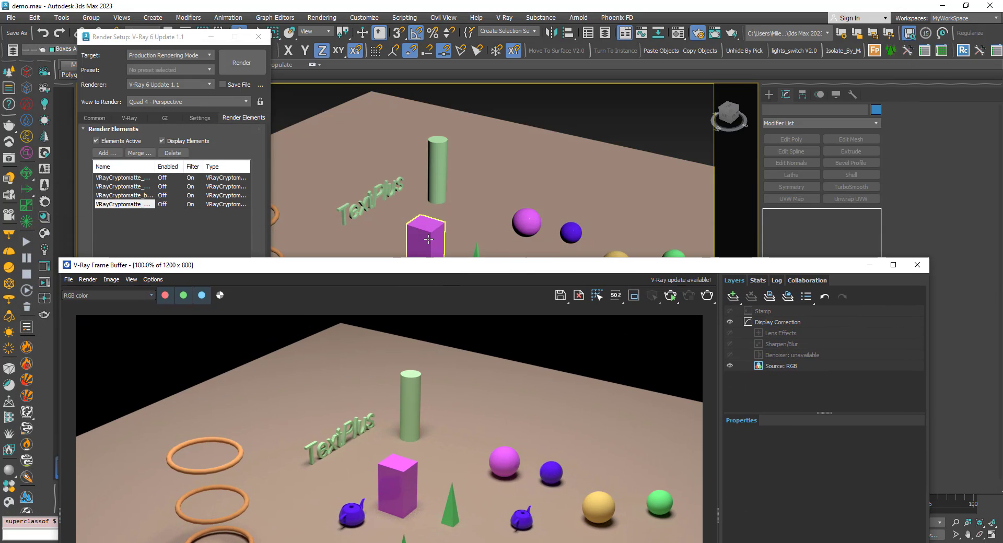
right_click(428, 240)
click(460, 339)
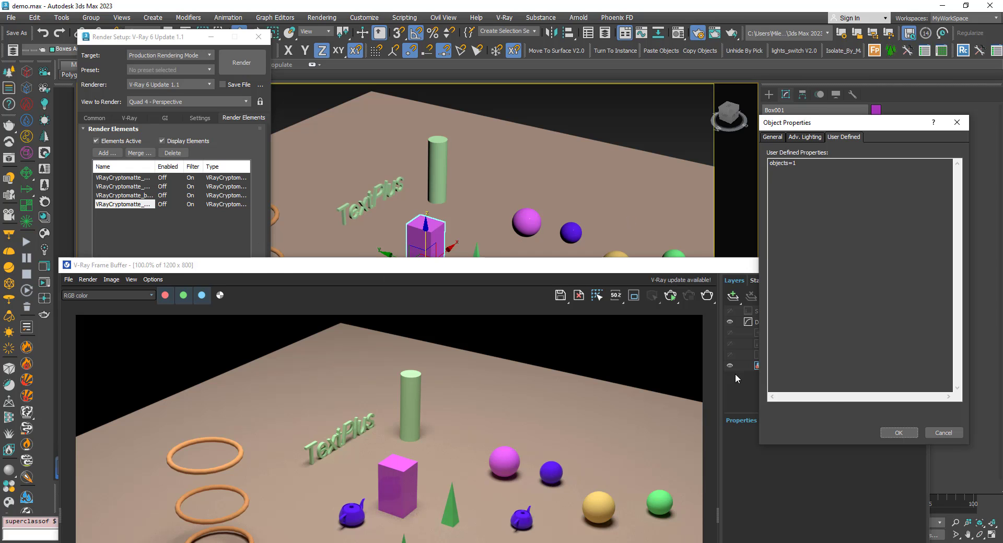
click(939, 431)
Uncover the render settings and compare the element's node user property with the box's property name.
drag(436, 270, 640, 393)
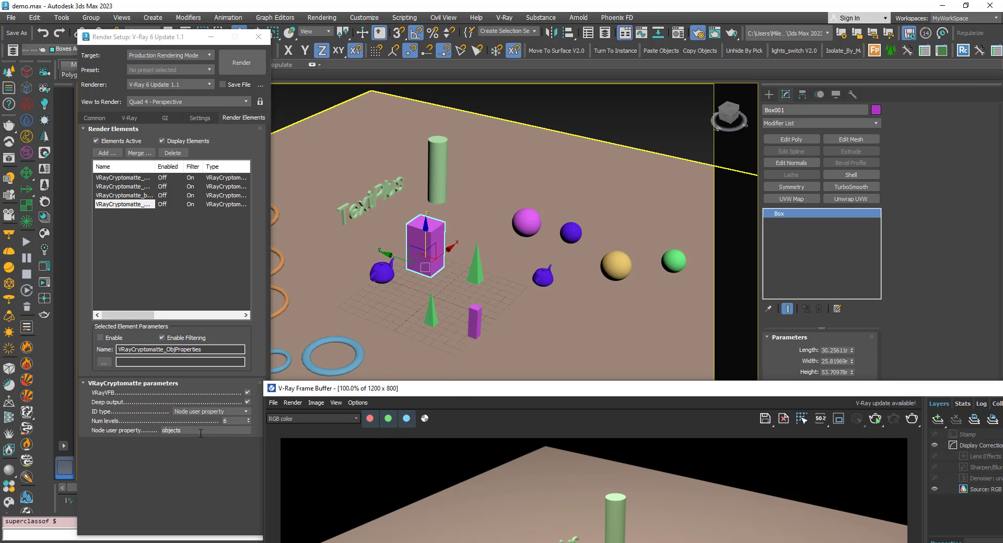
click(185, 429)
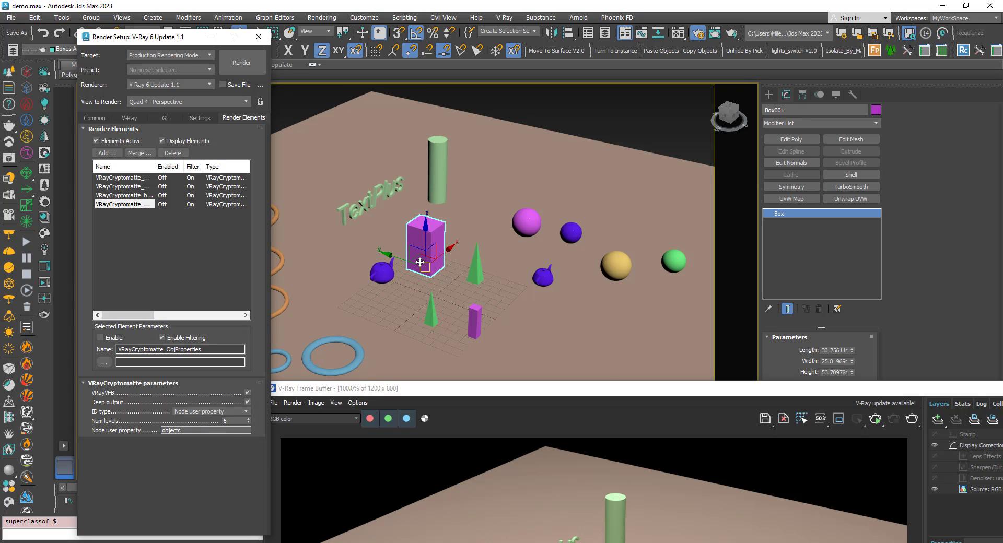
drag(609, 395, 481, 352)
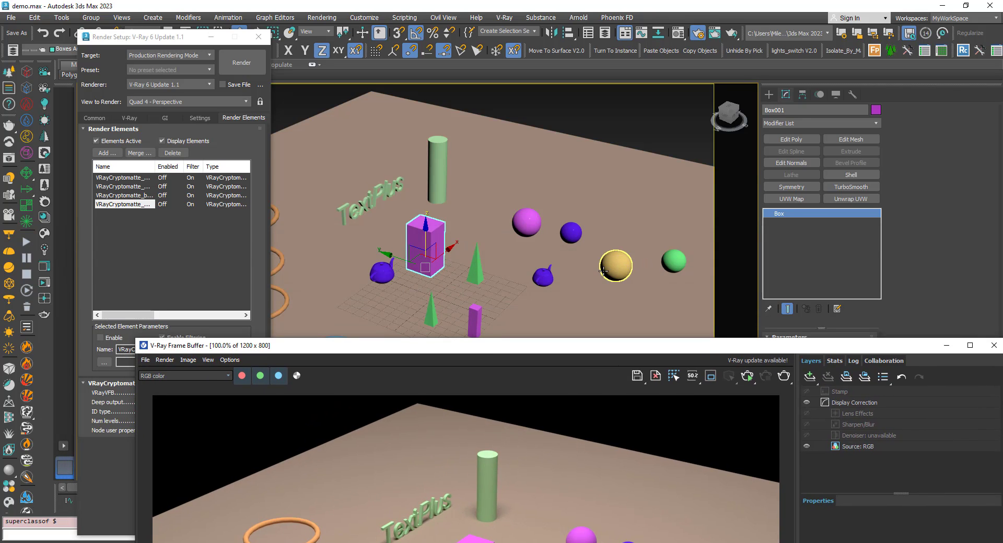
drag(301, 355, 489, 360)
click(183, 431)
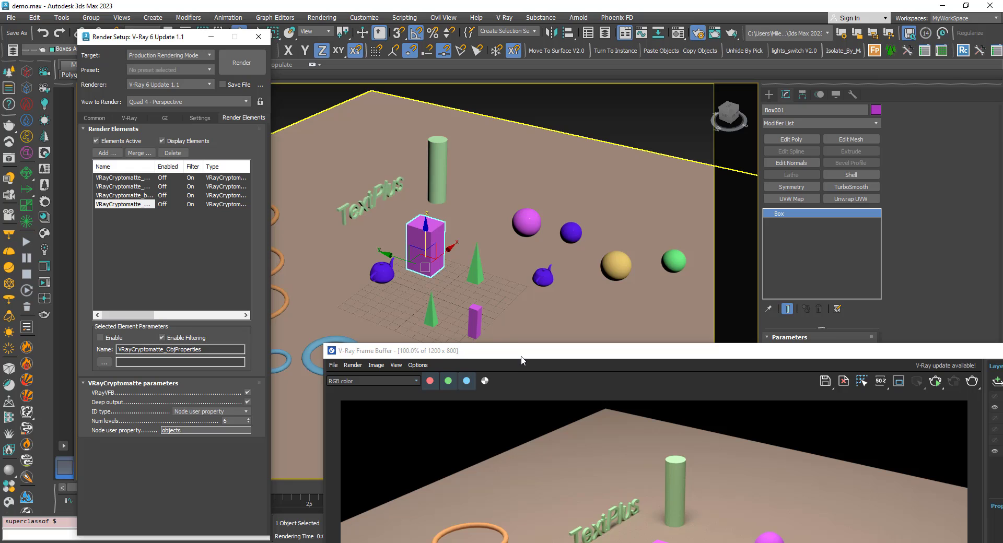
Add a Hue / Saturation layer with a Cryptomatte mask and set the mask's element to VRayCryptomatte_ObjProperties.
drag(522, 360, 257, 39)
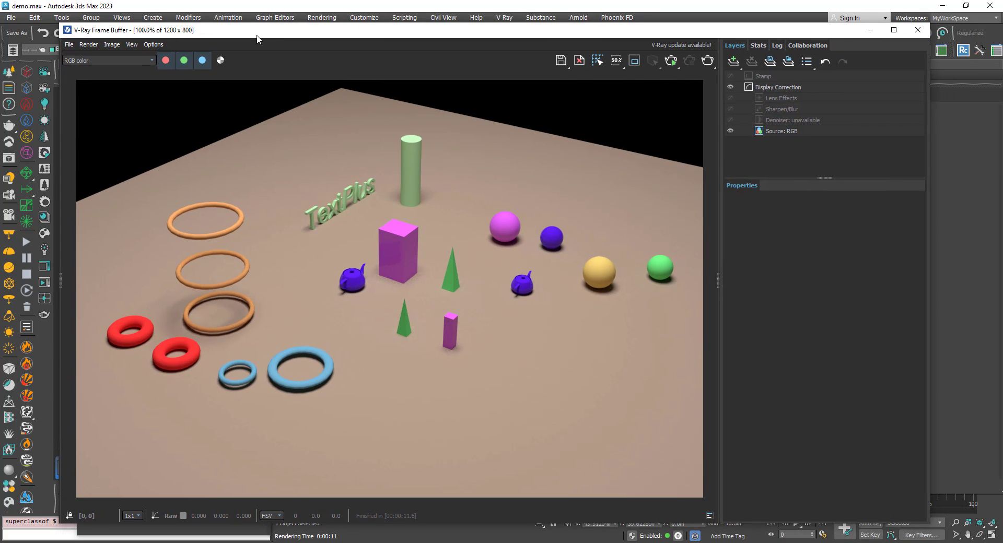
click(734, 61)
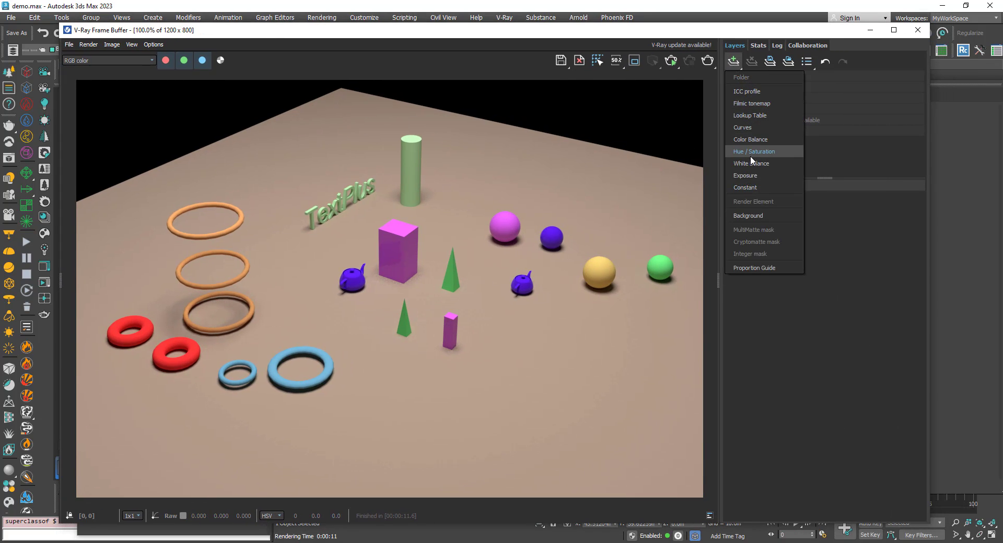
click(752, 151)
right_click(782, 99)
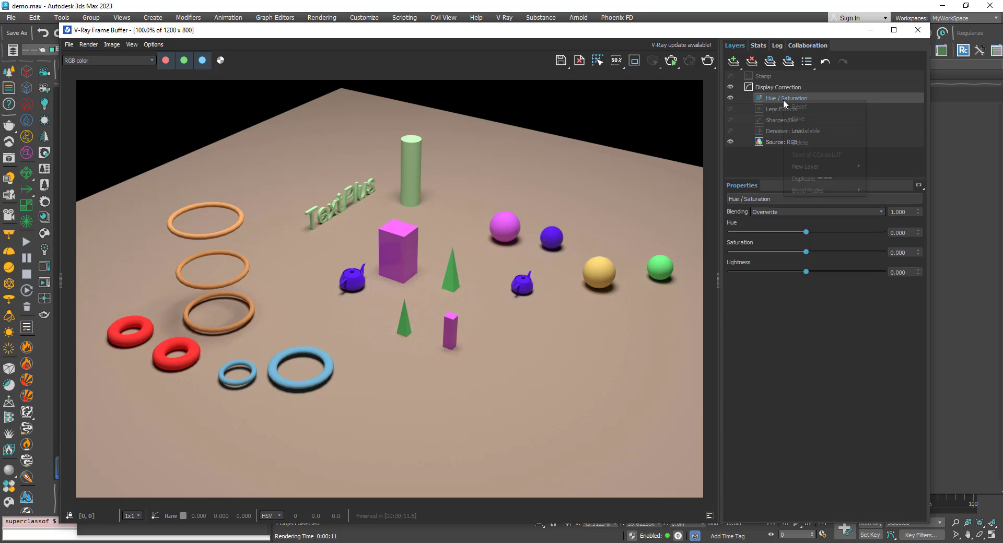
mouse_move(844, 162)
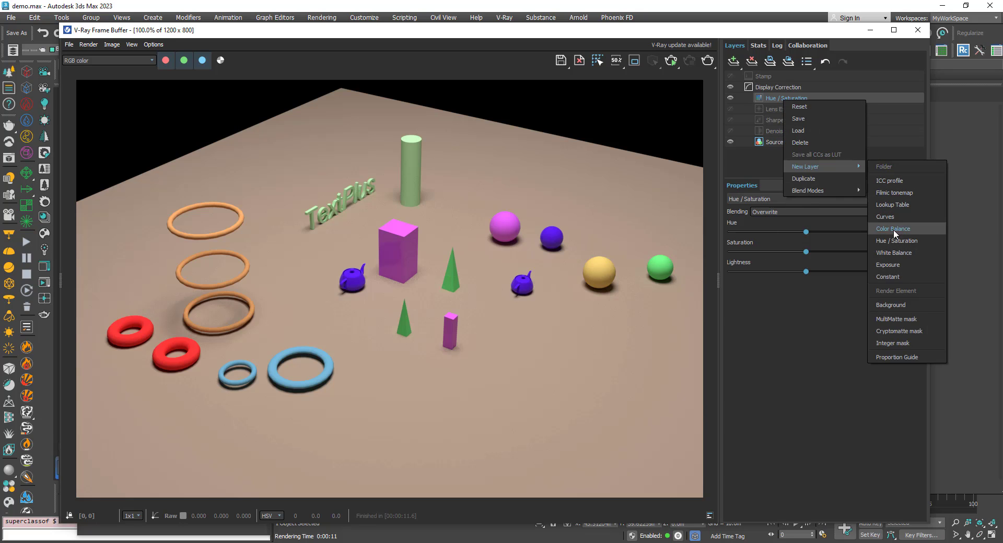
click(888, 330)
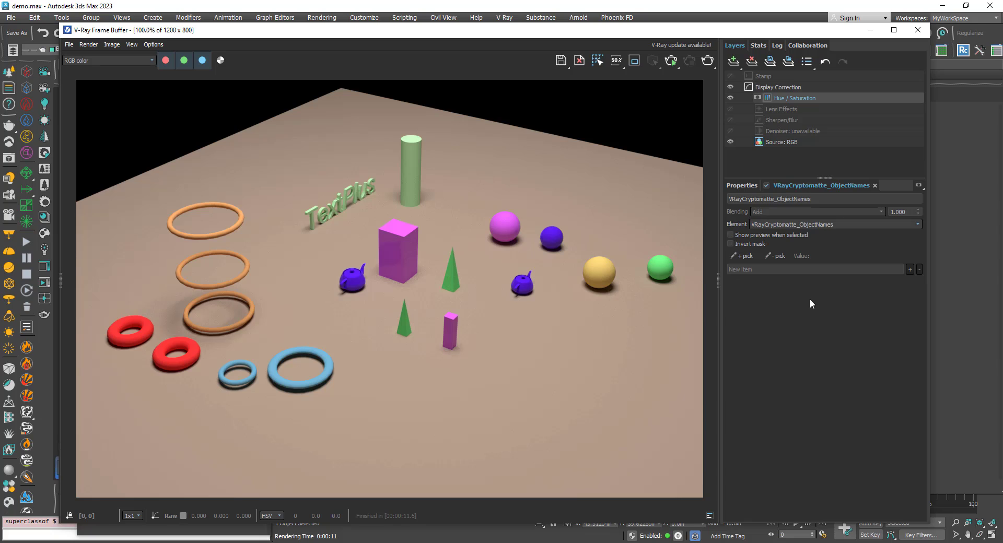
click(915, 224)
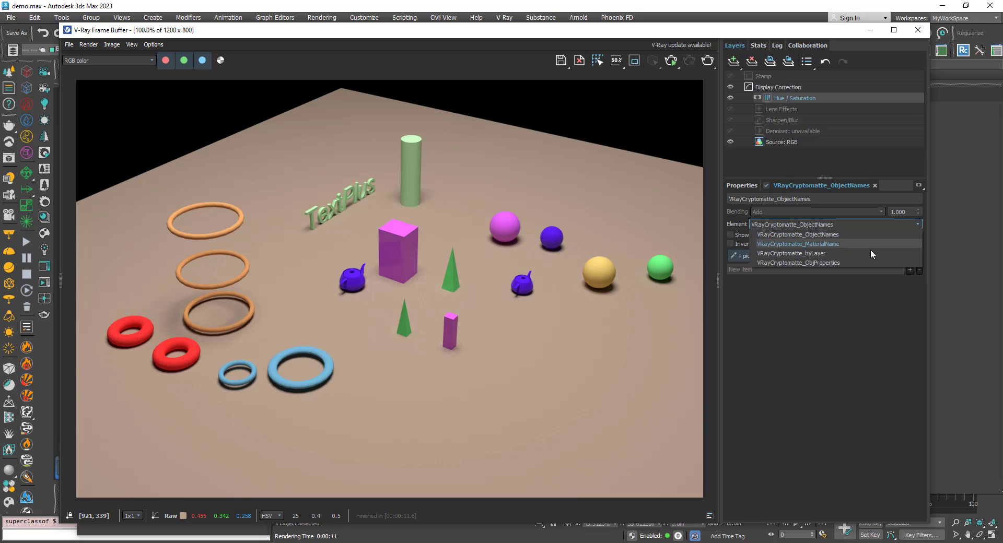
click(782, 262)
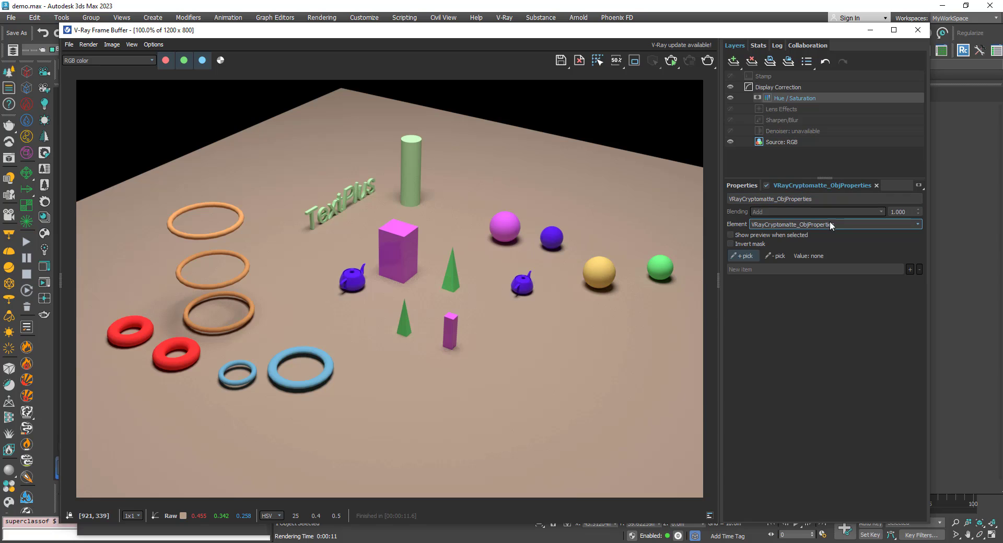
Add property value 1 to the Cryptomatte mask by picking the large box and the magenta sphere in the render.
click(745, 256)
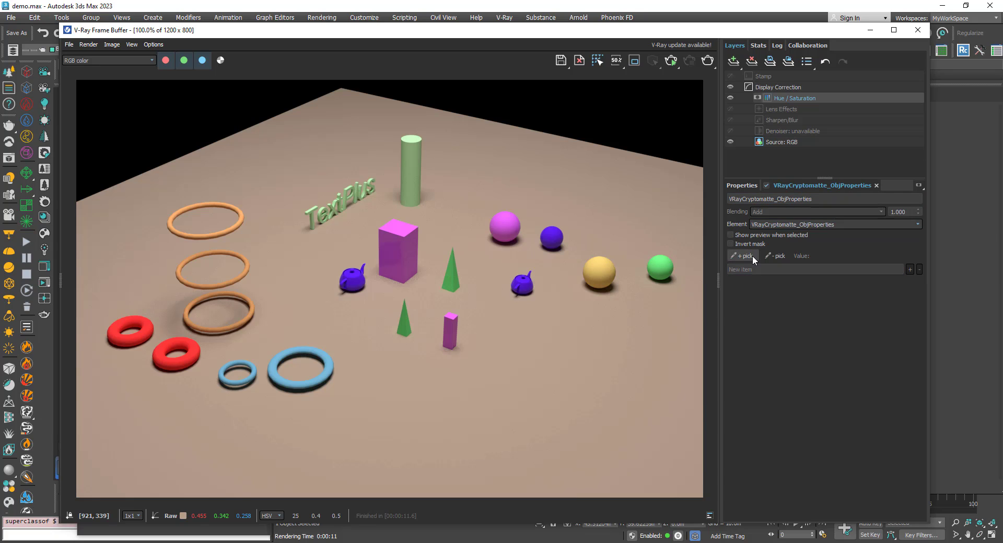
click(393, 258)
click(506, 227)
click(506, 227)
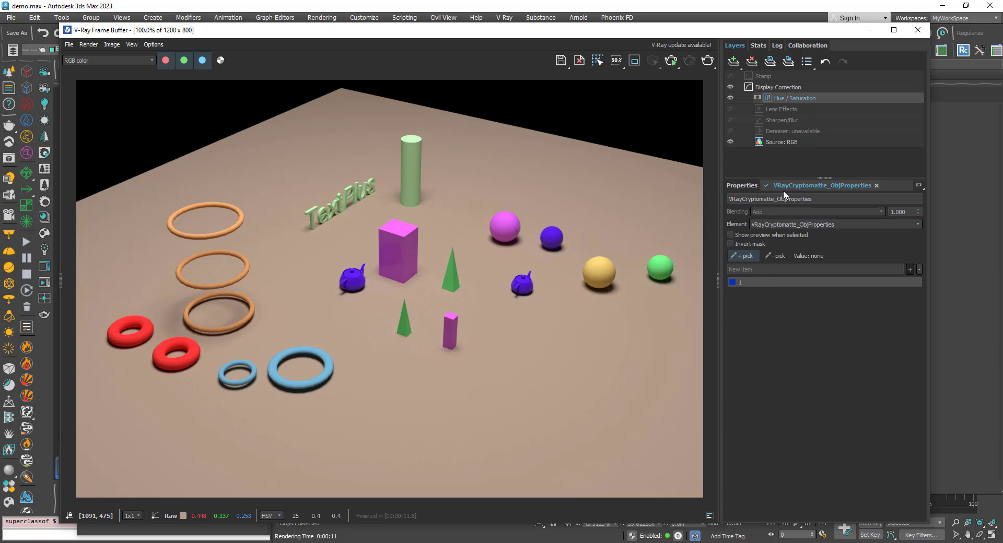
Lower the masked Hue / Saturation layer's saturation to -0.898 and move the frame buffer out of the way.
click(741, 186)
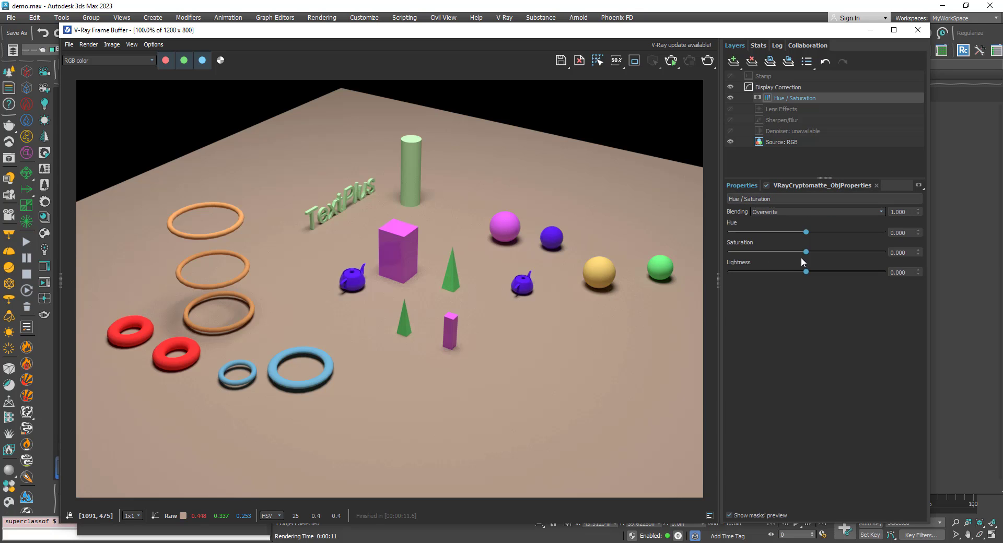
drag(806, 253, 726, 251)
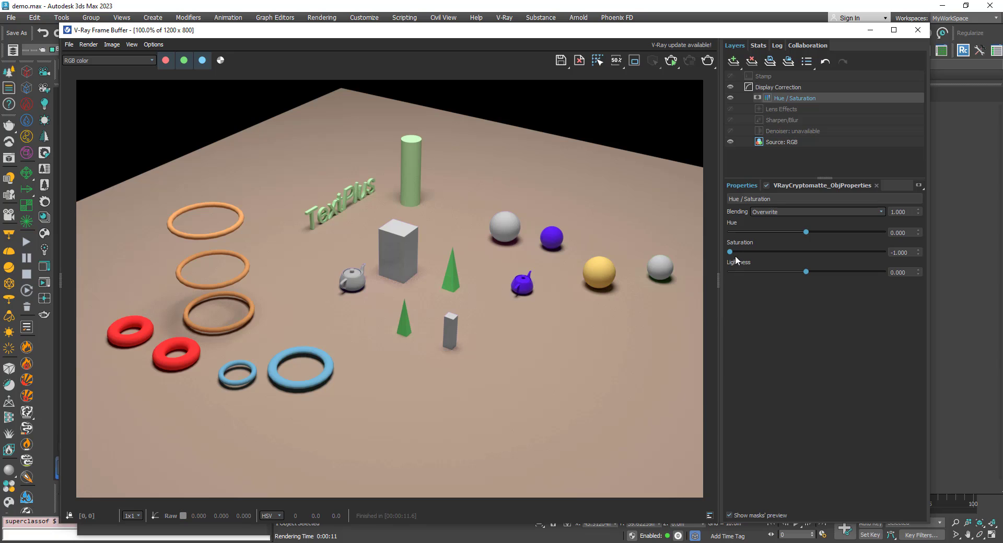
drag(732, 252, 750, 253)
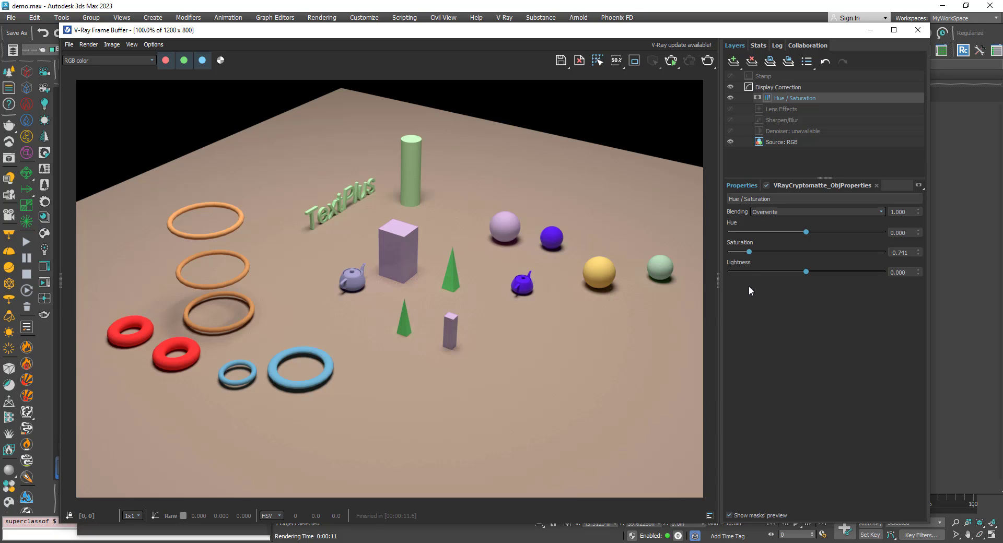
mouse_move(750, 254)
mouse_down()
mouse_move(794, 251)
mouse_move(731, 252)
mouse_up()
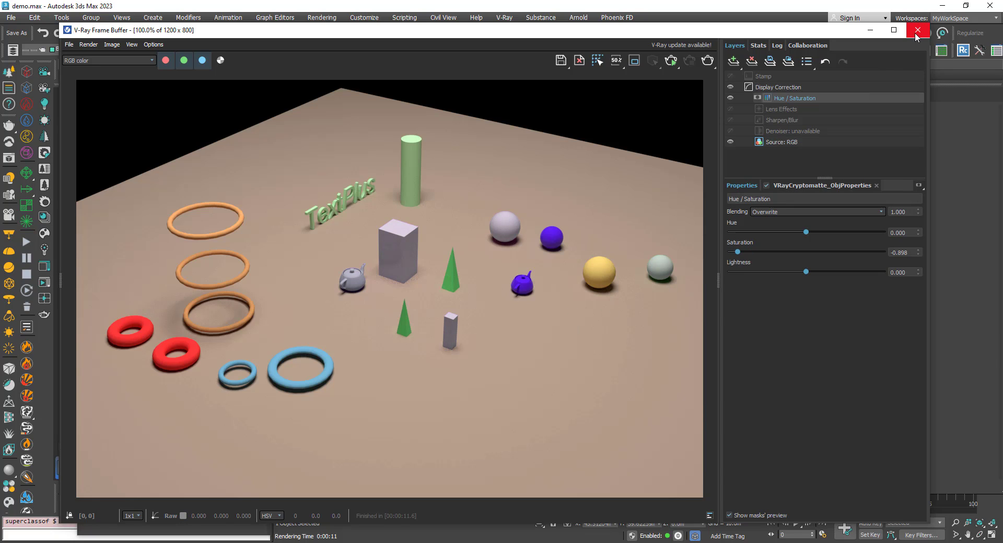
drag(448, 30, 603, 487)
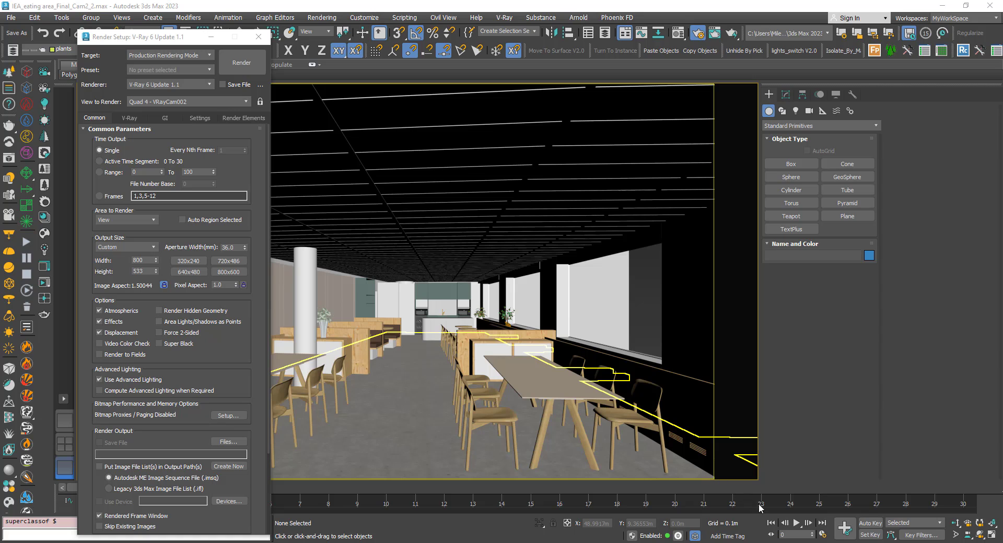
Add a VRayCryptomatte render element named VRayCryptomatte_ByObjects and return to the common render settings.
click(231, 117)
click(107, 153)
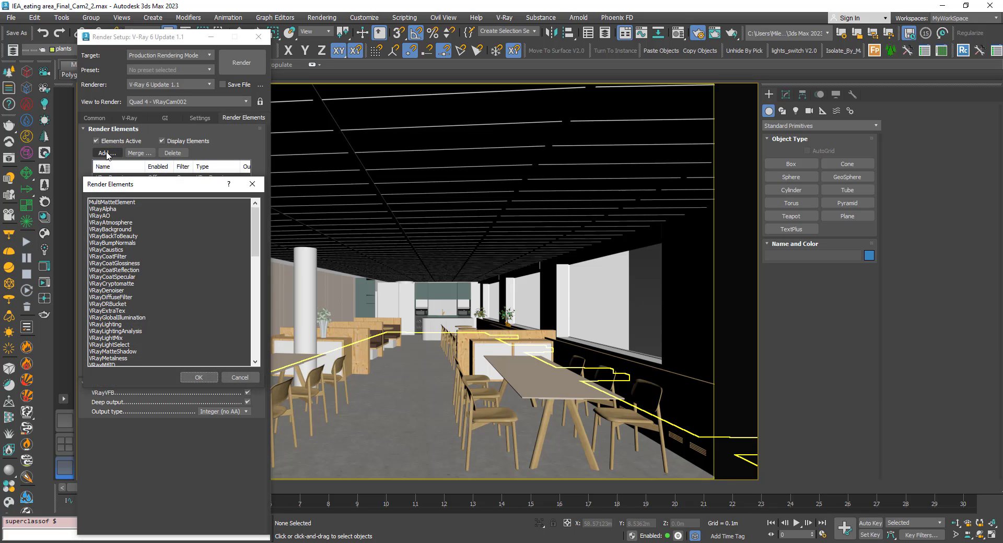
double_click(111, 284)
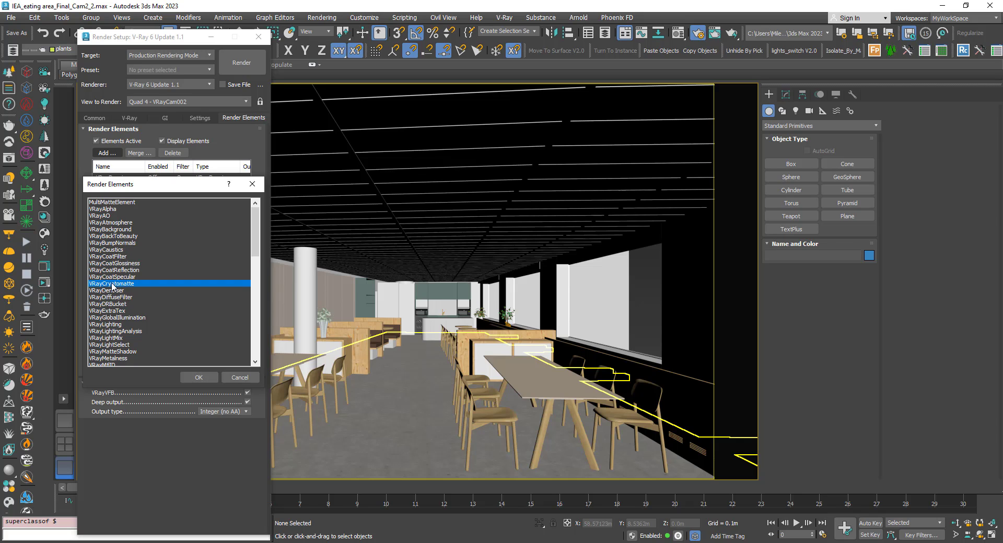
click(169, 350)
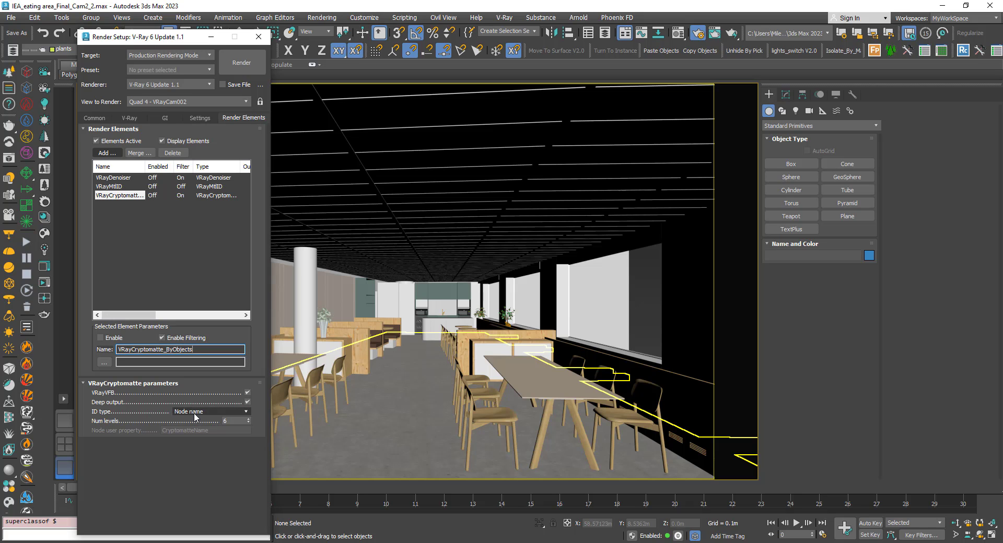
click(94, 118)
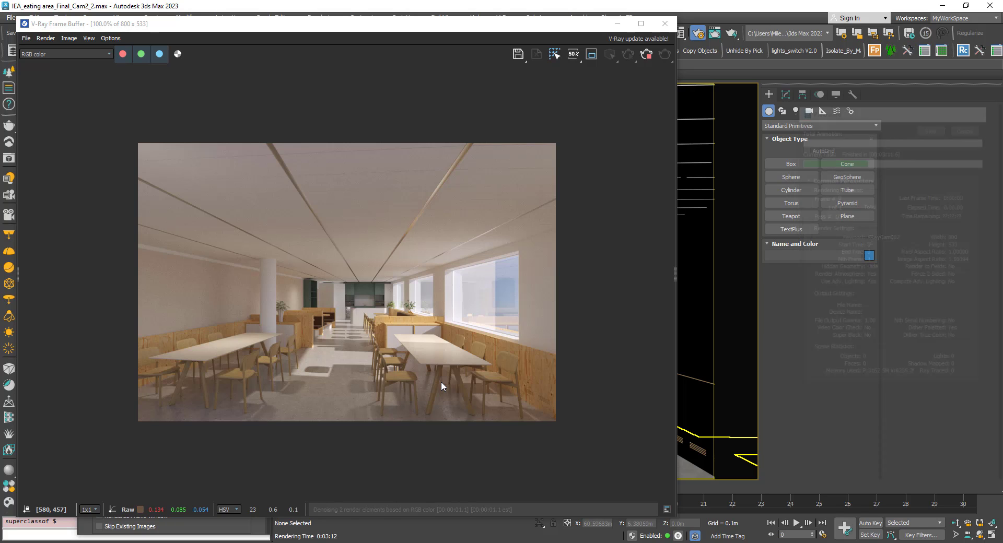
Reveal the frame buffer's layer list and add a Color Balance layer directly above the Exposure layer.
click(674, 278)
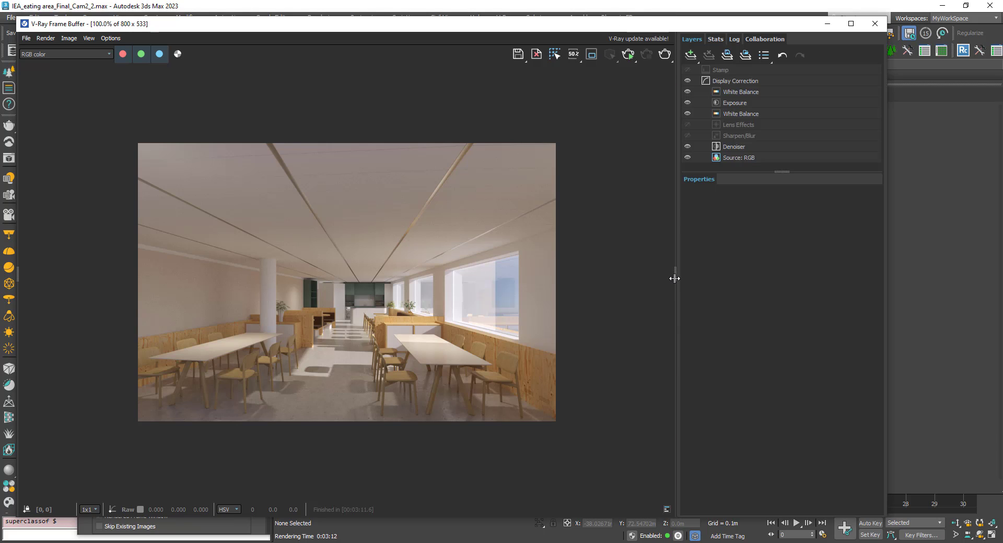
click(741, 104)
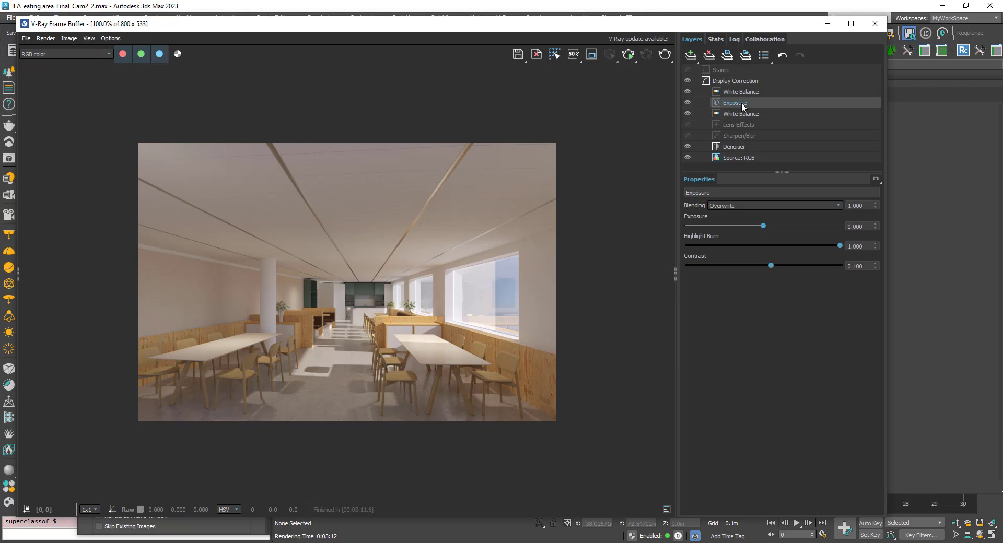
click(689, 55)
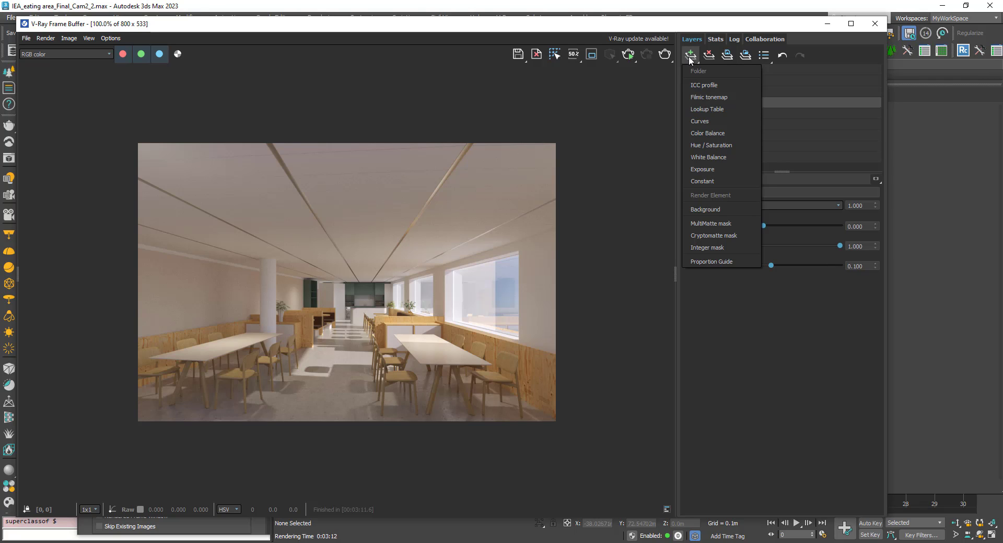
click(692, 132)
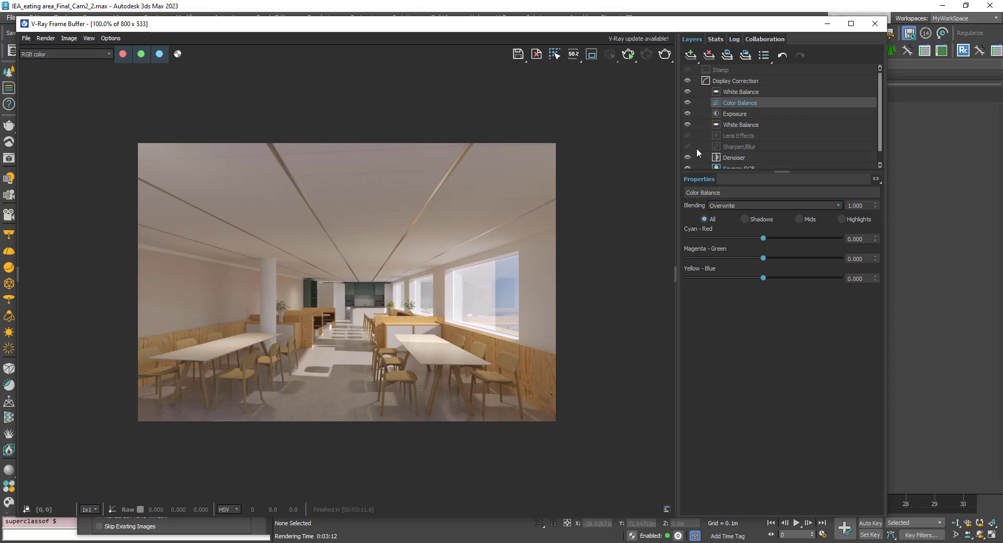
Give the Color Balance layer a Cryptomatte mask and pick the seat of the chair in front of the left-hand dining table.
right_click(737, 103)
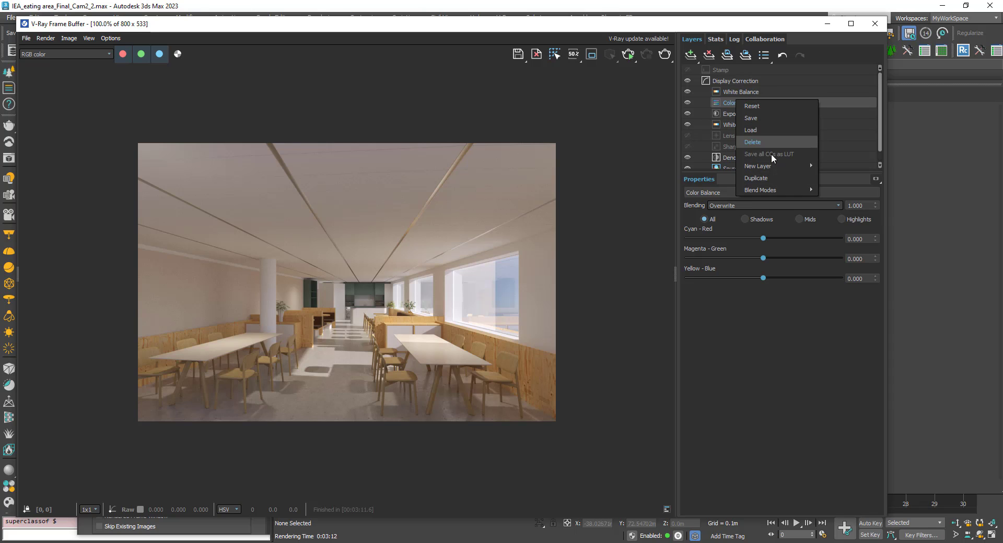
mouse_move(775, 167)
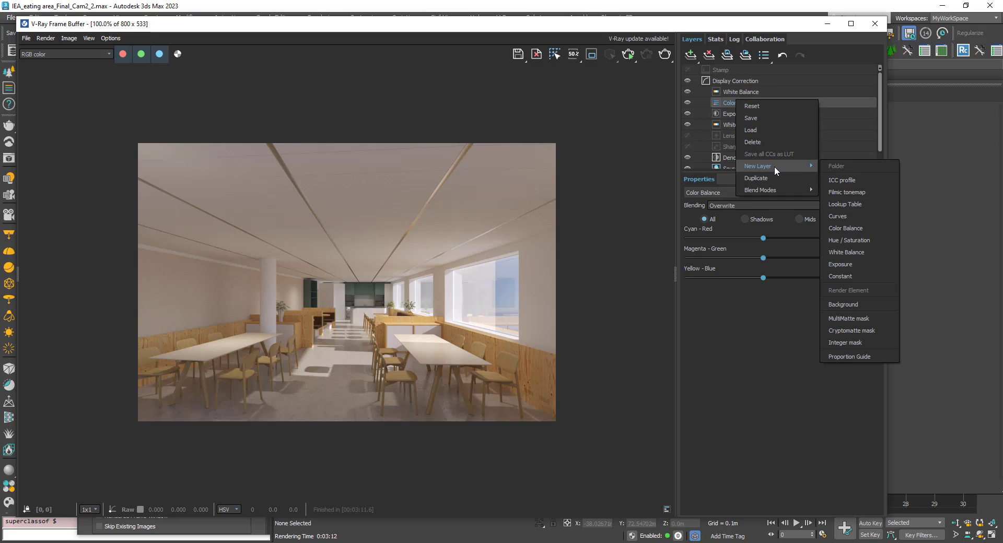
click(851, 331)
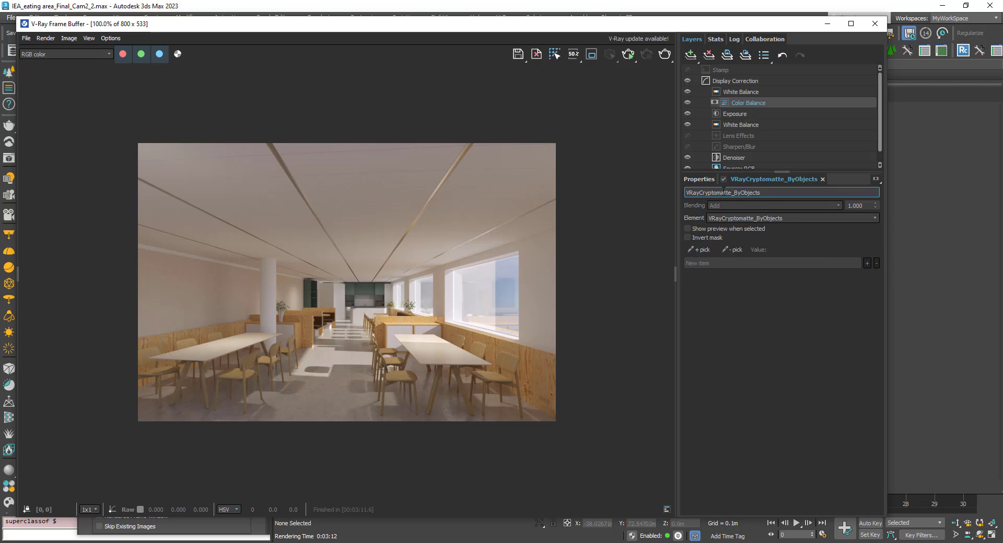
click(704, 252)
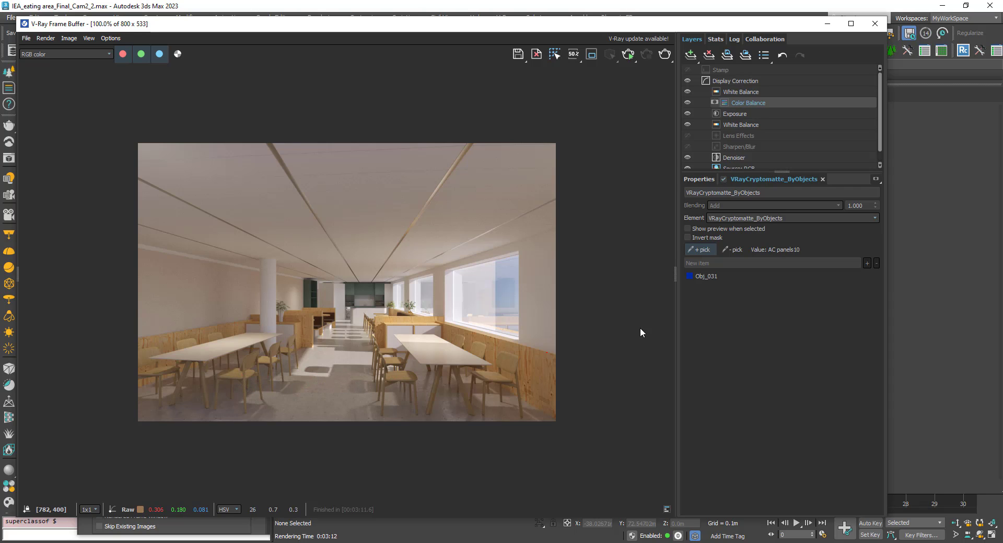
Tint the masked chair seat yellow with Cyan - Red at -0.229, Magenta - Green at -0.072 and Yellow - Blue at -0.208.
click(703, 180)
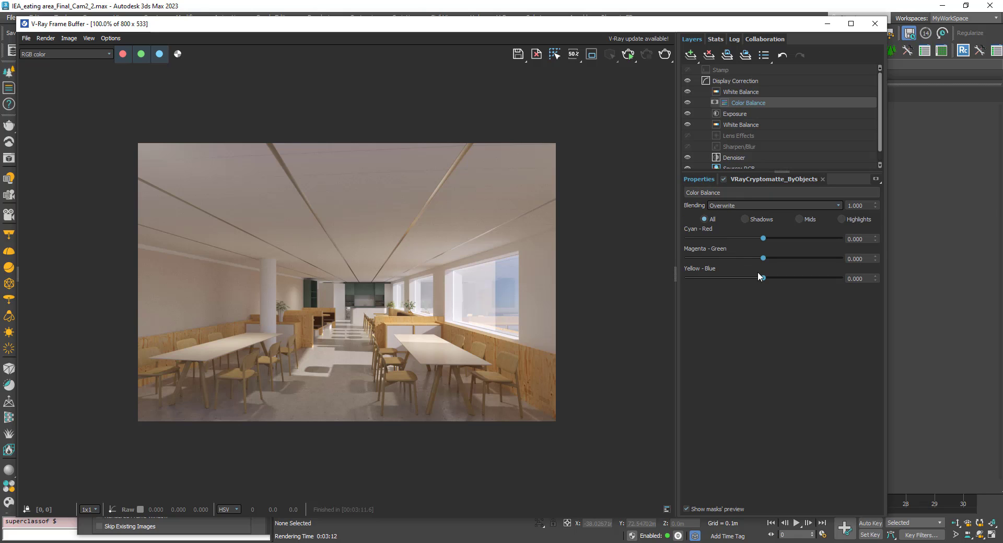
drag(763, 258, 745, 259)
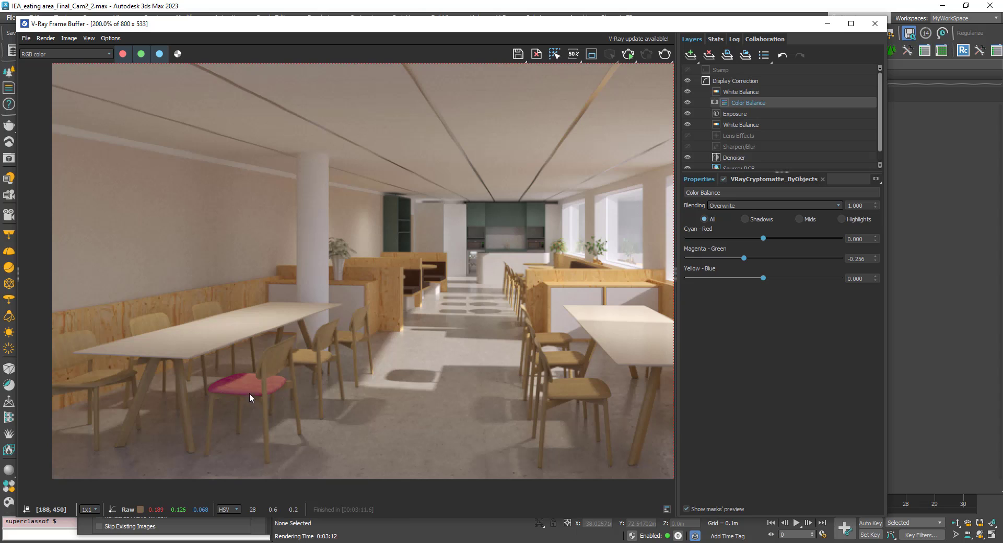
scroll(254, 384, down, 1)
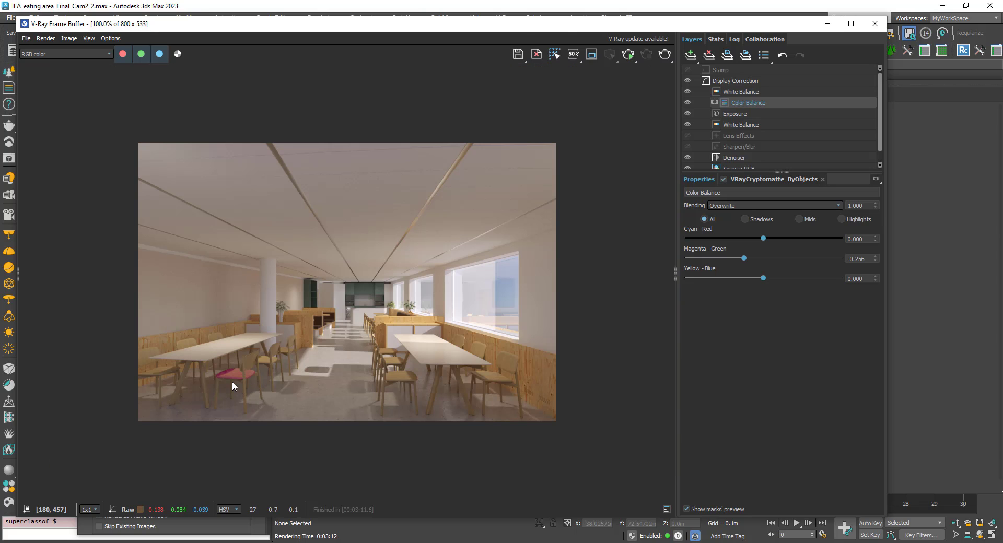
scroll(232, 381, up, 1)
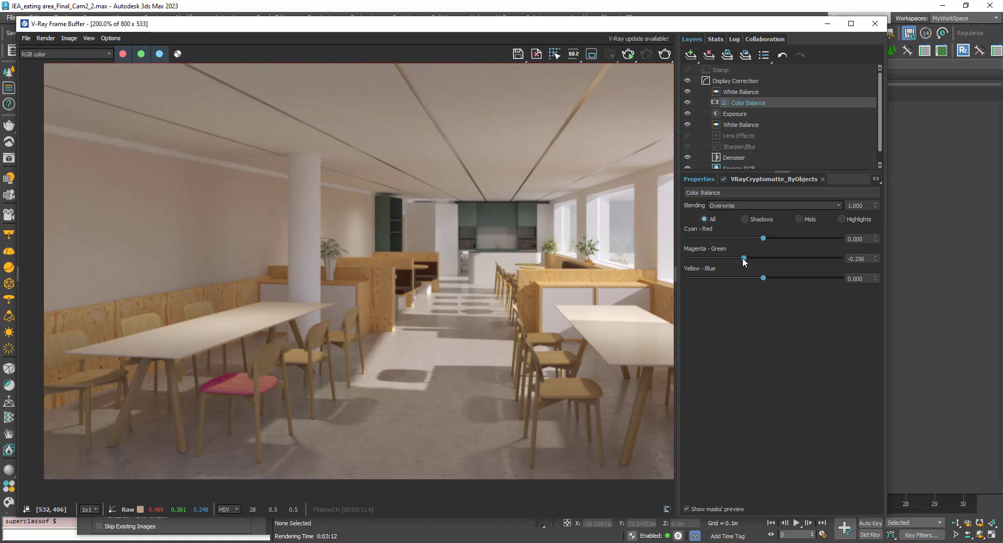
drag(743, 258, 736, 239)
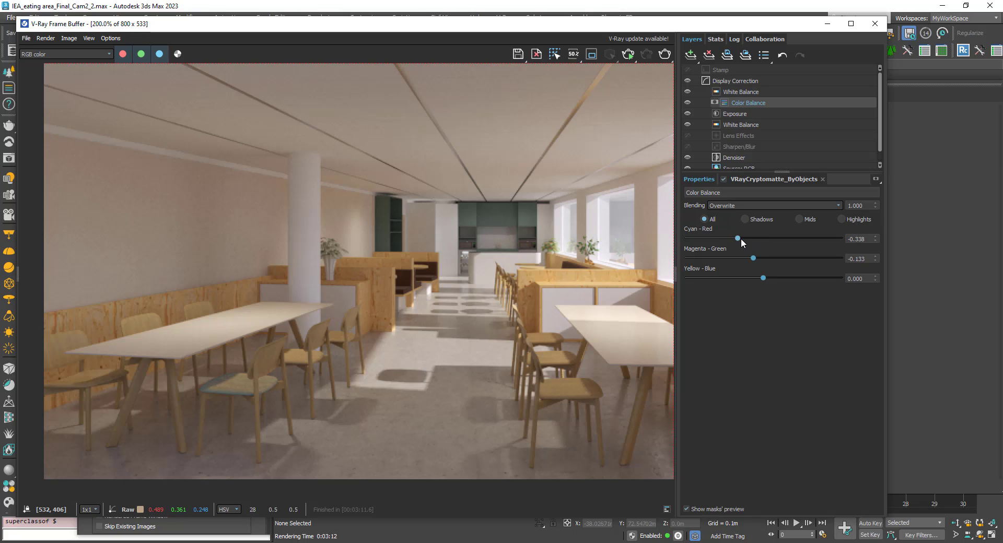
drag(762, 278, 746, 238)
double_click(363, 334)
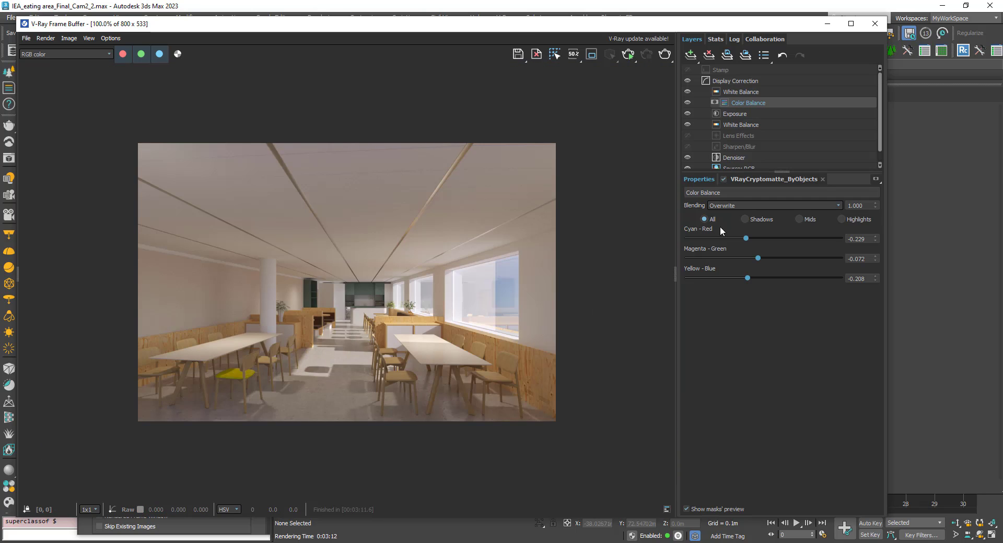
Add the nearest right-hand chair's seat and the backrest of a chair behind the left-hand table to the Cryptomatte mask, then reopen the Color Balance properties.
click(757, 178)
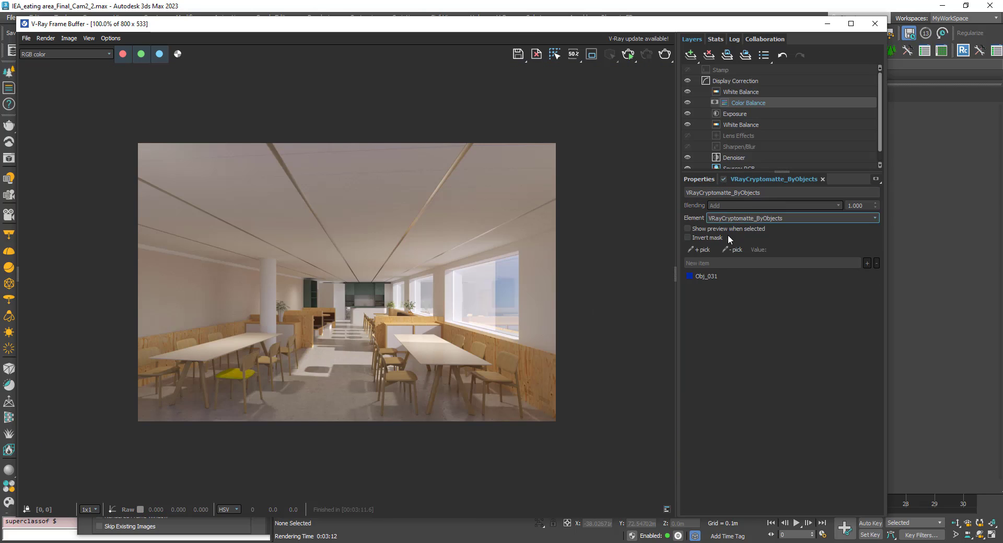
click(697, 249)
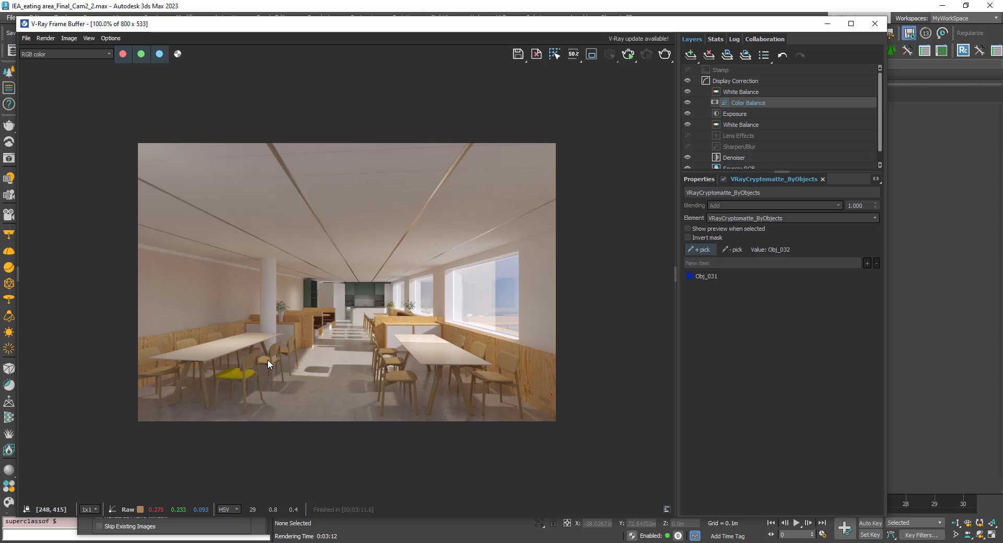
scroll(262, 363, up, 2)
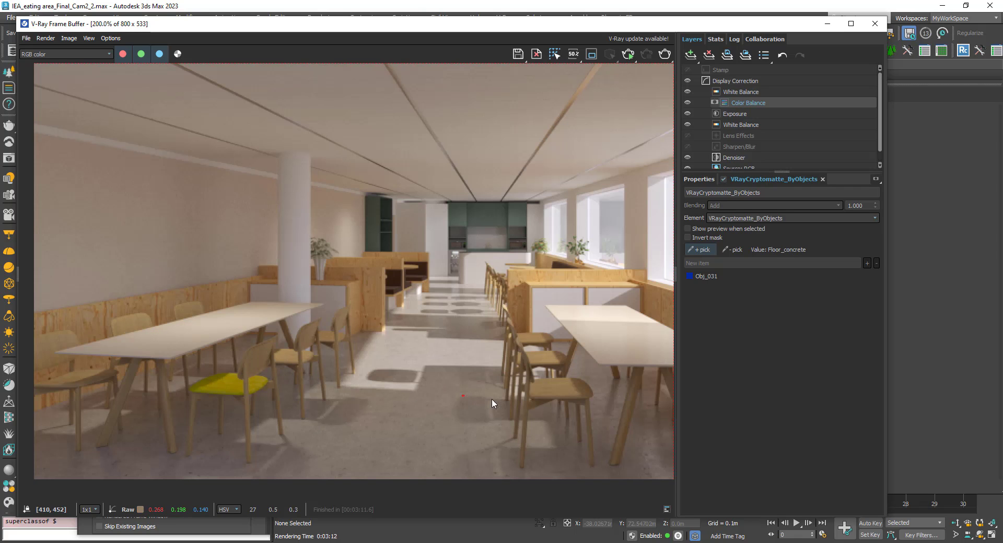
click(557, 389)
click(133, 328)
scroll(137, 334, up, 2)
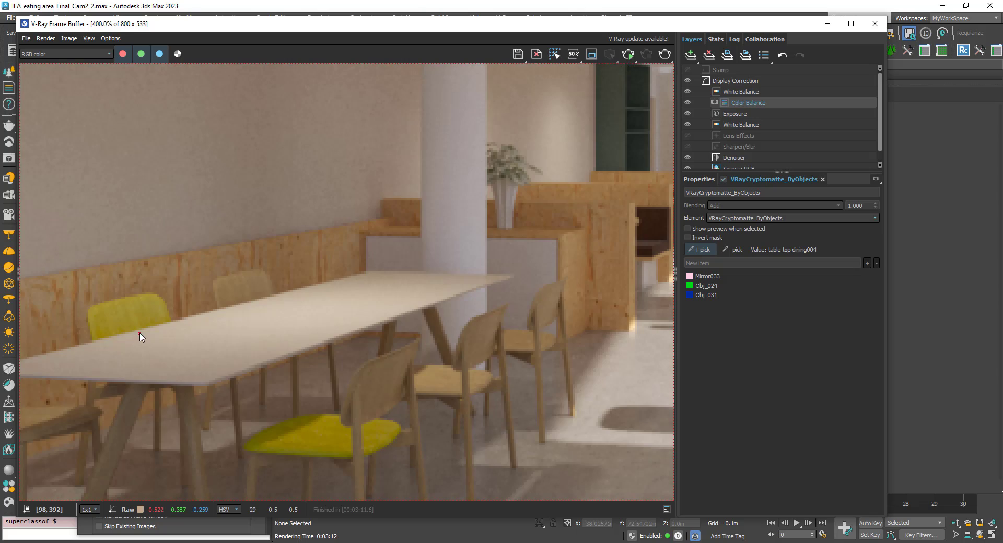
scroll(140, 337, down, 1)
click(696, 180)
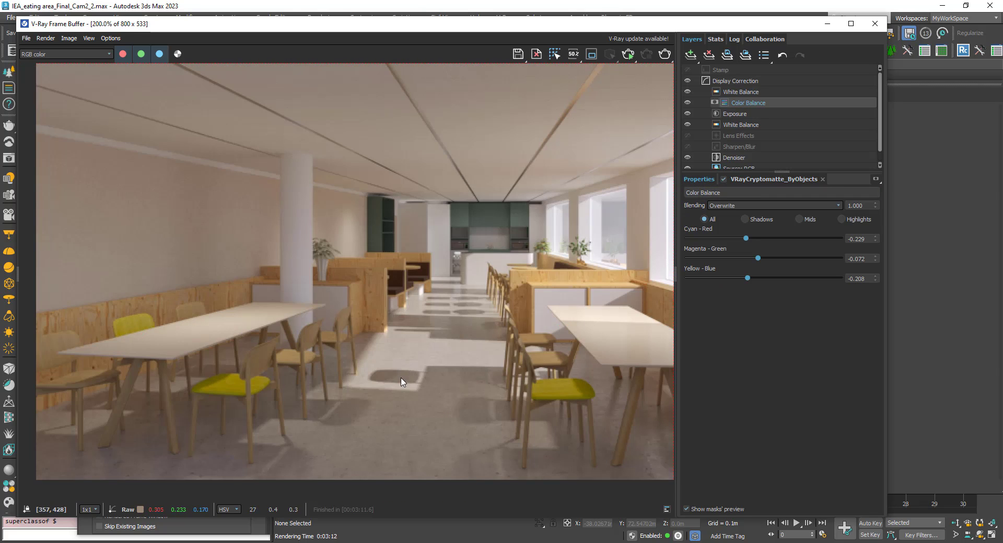
scroll(402, 381, down, 1)
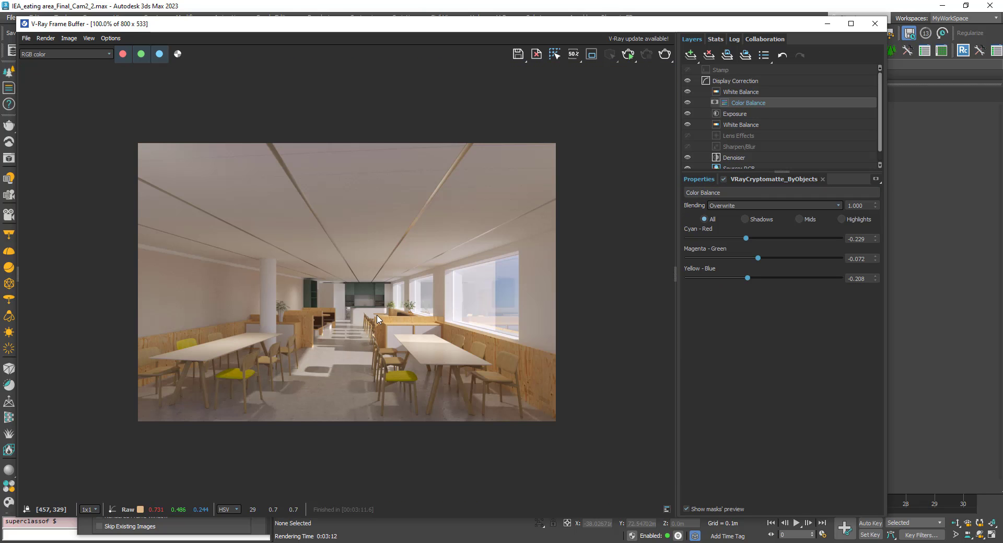